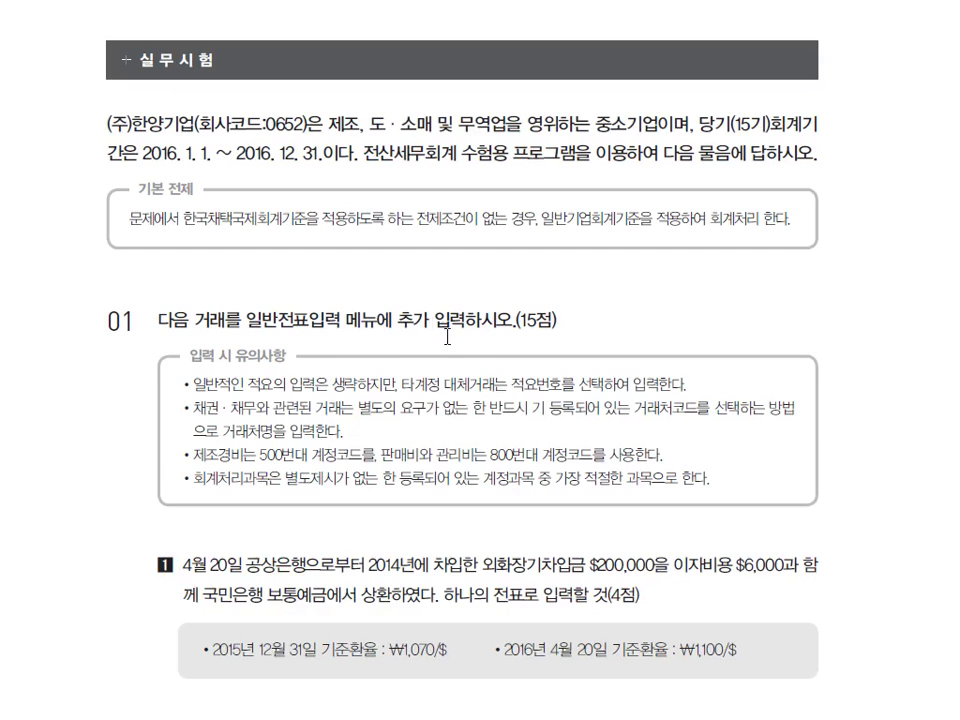
# Step: Switch to KcLep and open general voucher entry (일반전표입력) in accounting management for the date April 20
pyautogui.scroll(-3, 446, 334)
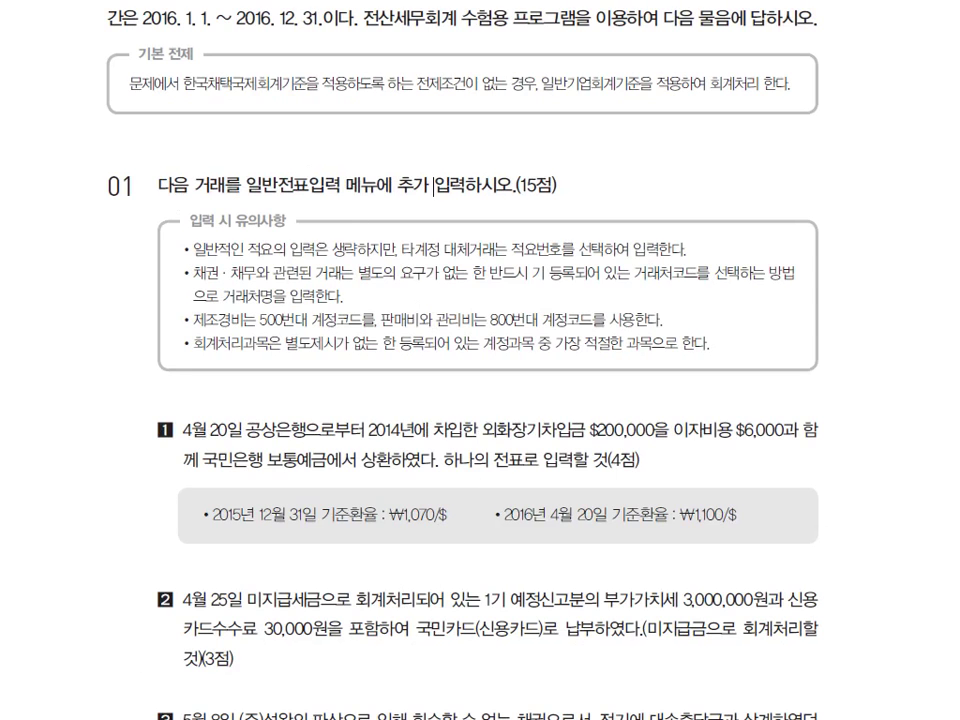
pyautogui.hotkey('alt', 'Tab')
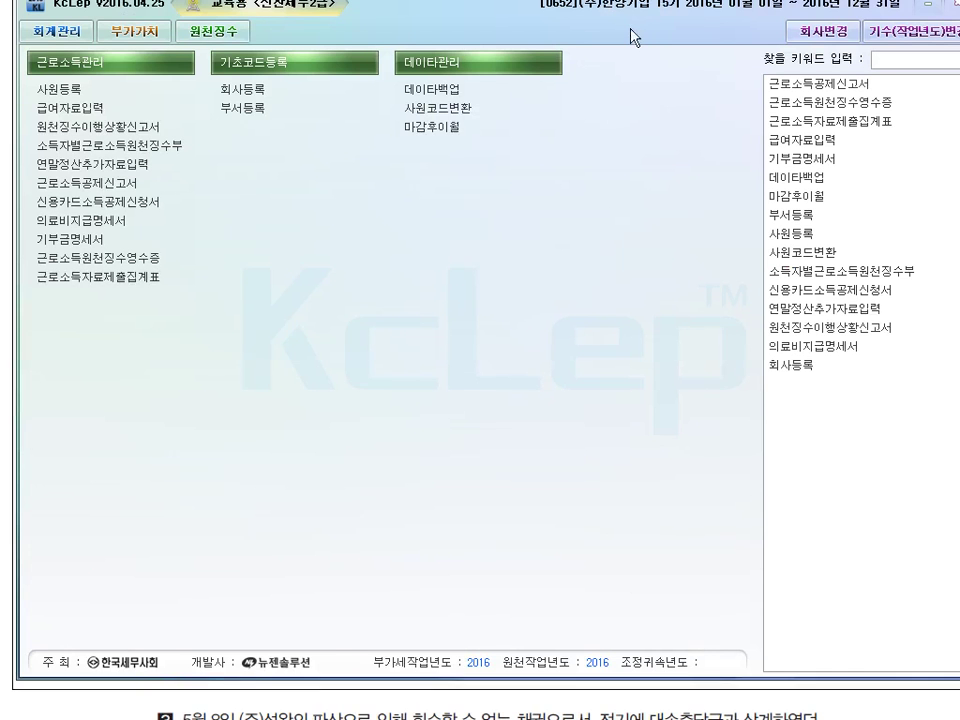
pyautogui.click(54, 41)
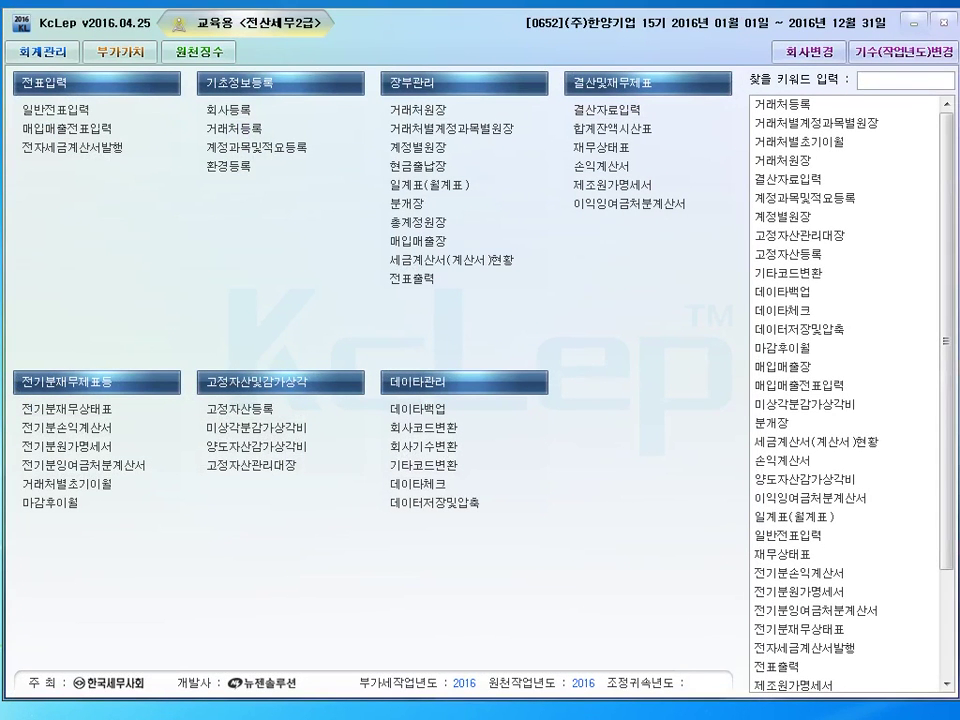
pyautogui.click(62, 117)
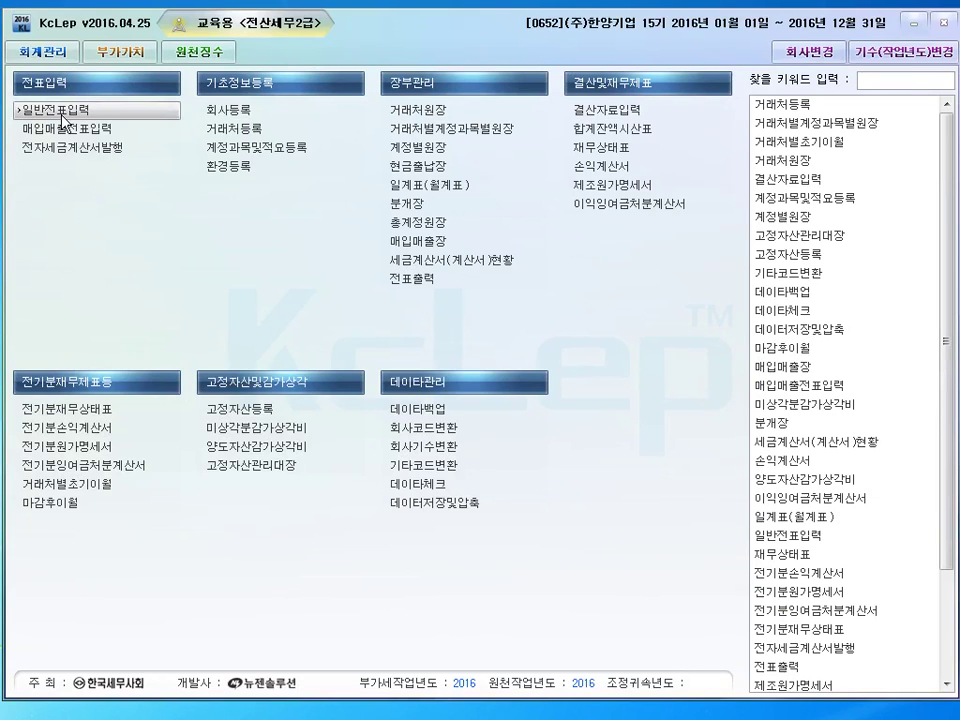
pyautogui.write('4')
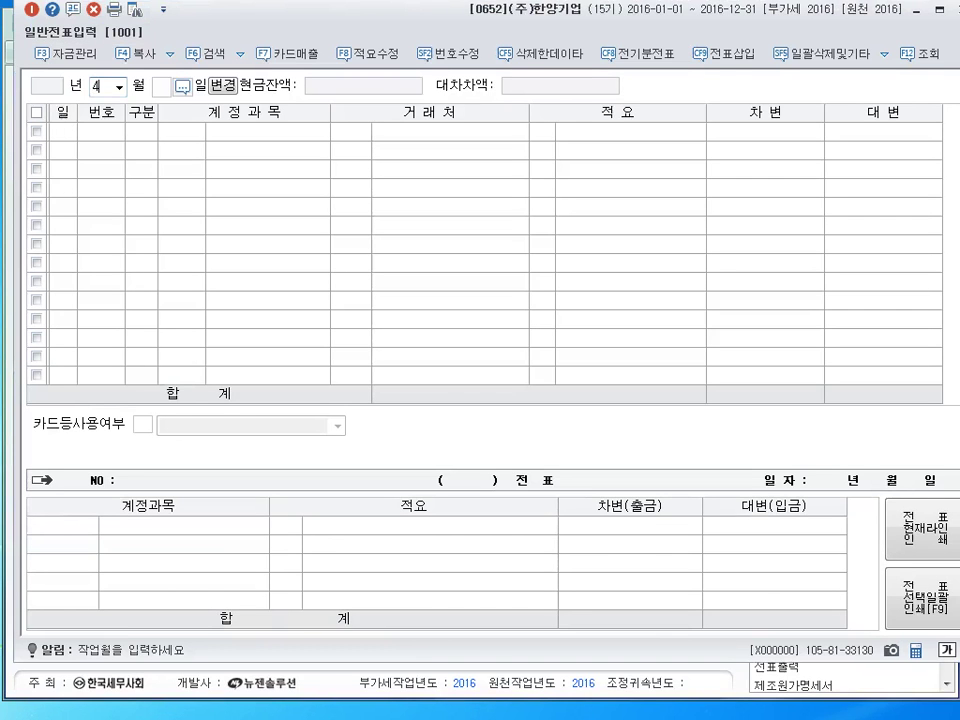
pyautogui.press('Return')
pyautogui.write('20')
pyautogui.press('Return')
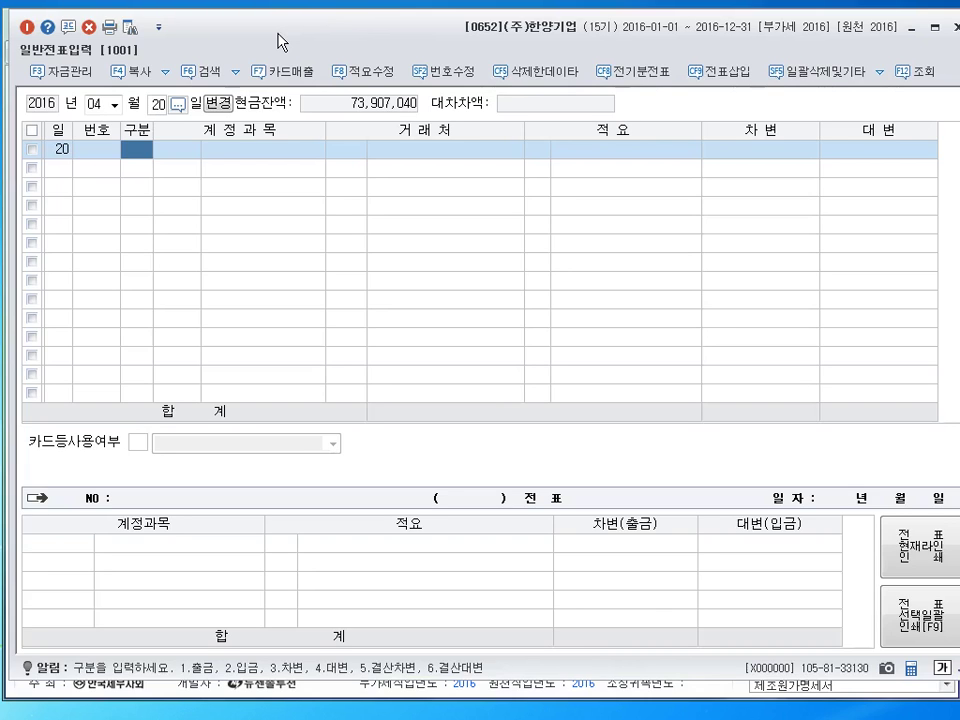
# Step: Enter a debit line for account 0305 외화장기차입금 with 공상은행 as the counterparty and an amount of 214,000,000
pyautogui.write('3')
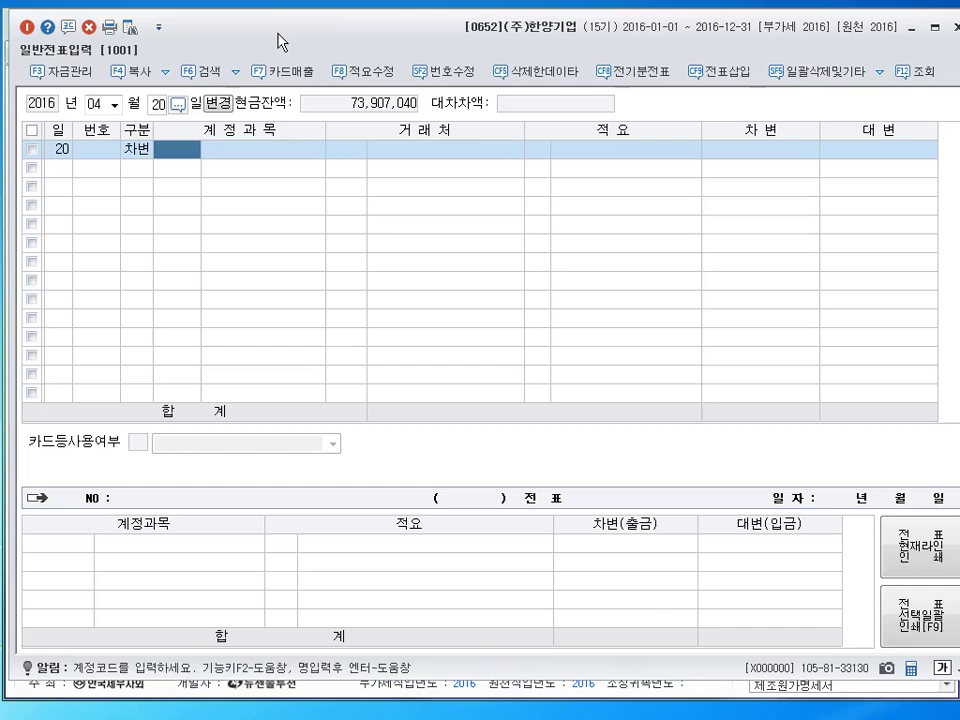
pyautogui.write('0305')
pyautogui.press('Return')
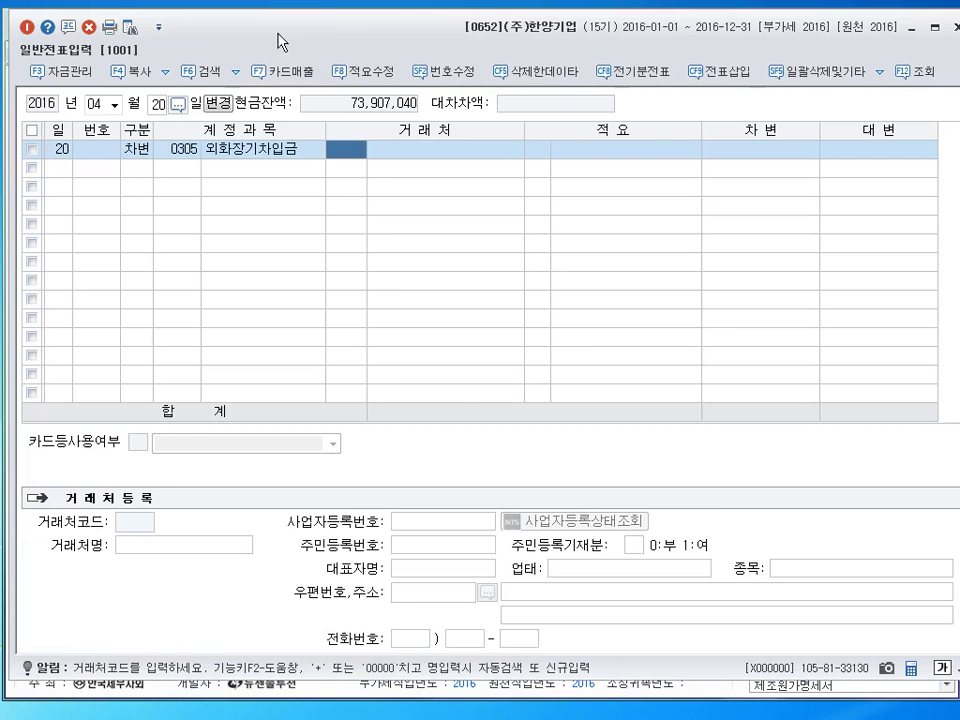
pyautogui.write('공생')
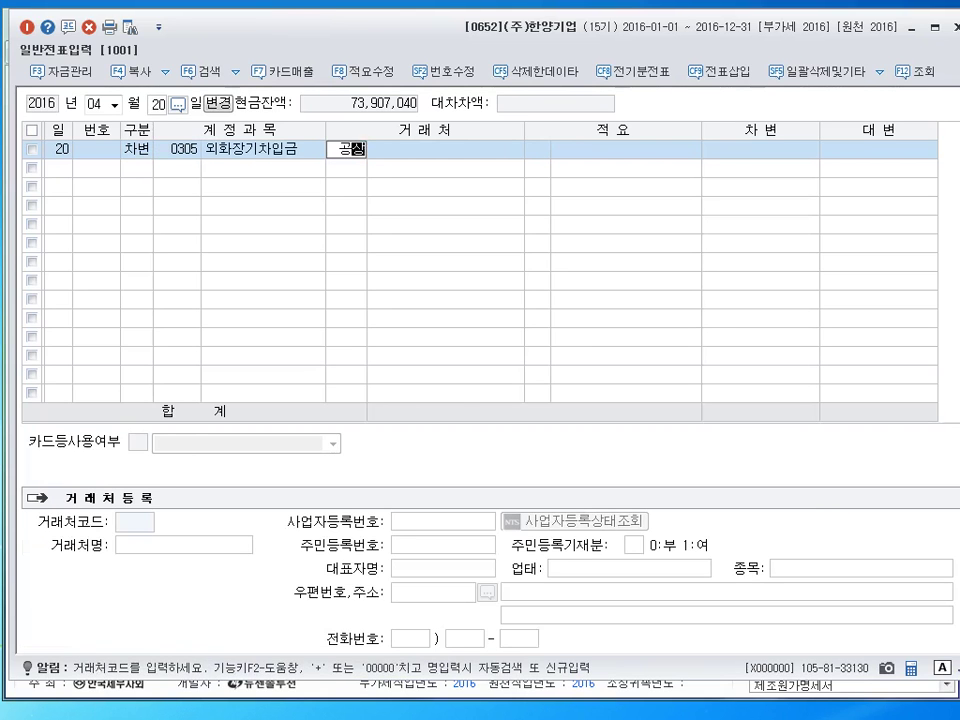
pyautogui.press('Return')
pyautogui.press('Return')
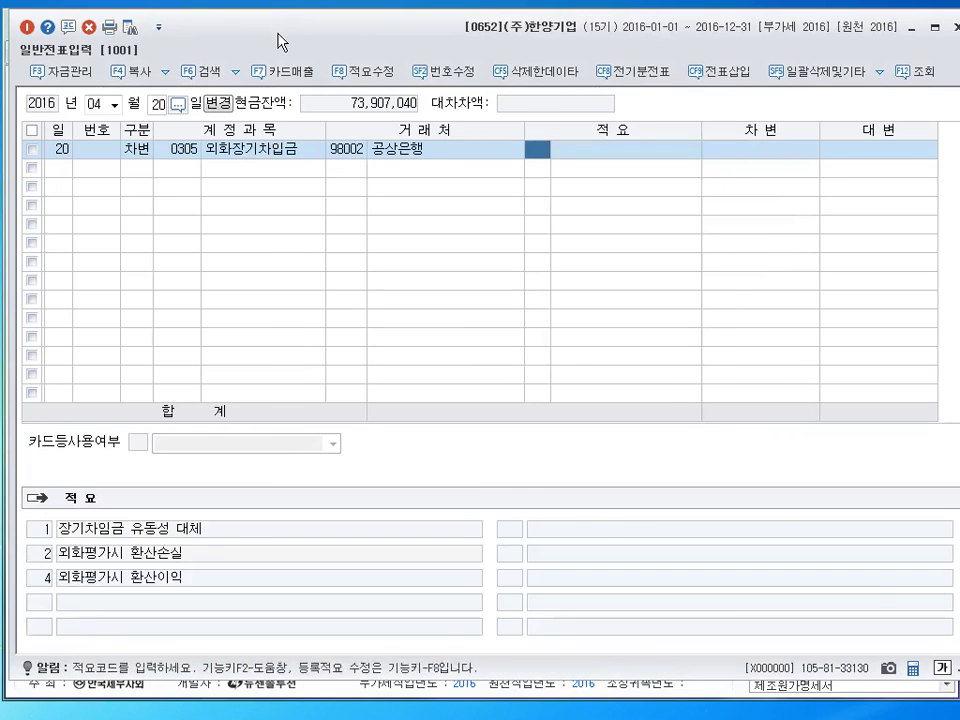
pyautogui.press('Return')
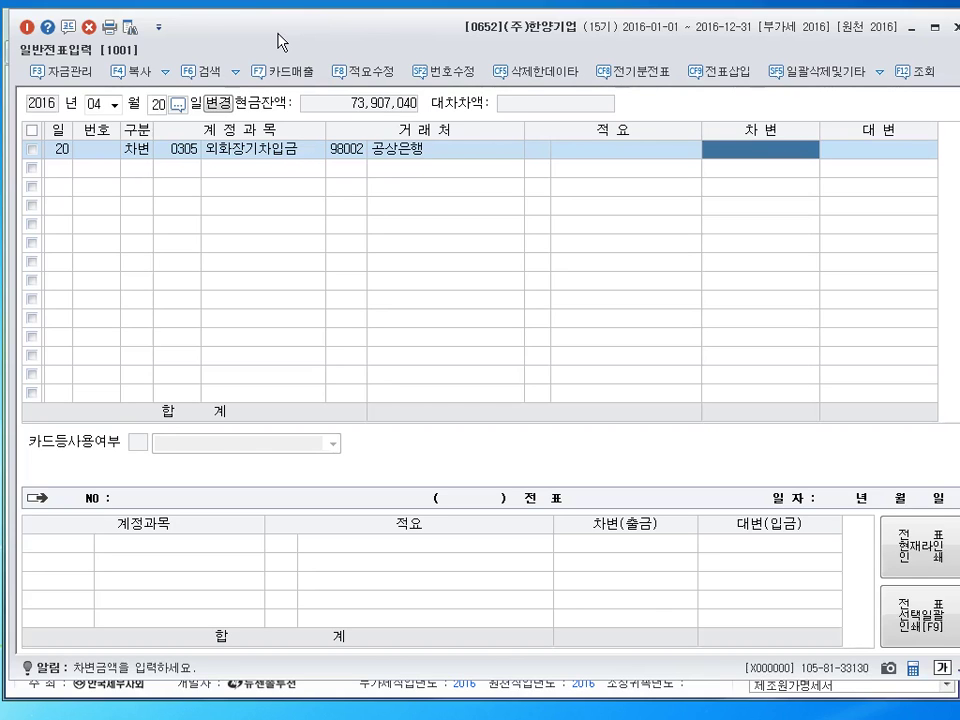
pyautogui.write('214000000')
pyautogui.press('Return')
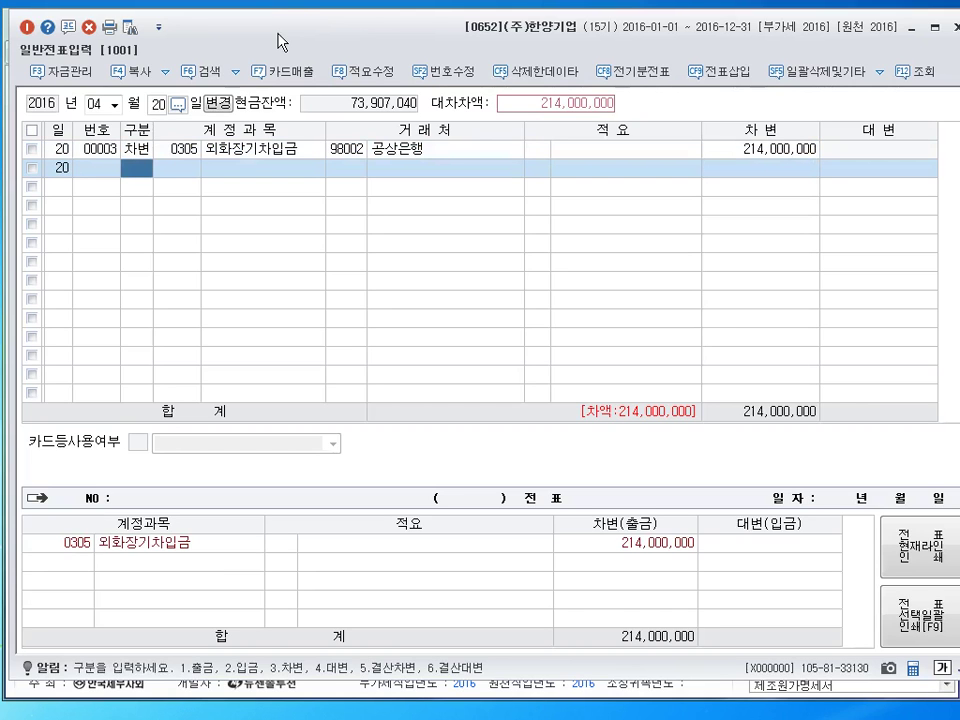
# Step: Add a debit line for account 0951 이자비용 with an amount of 6,600,000 and no counterparty
pyautogui.write('3')
pyautogui.press('Return')
pyautogui.write('0951')
pyautogui.press('Return')
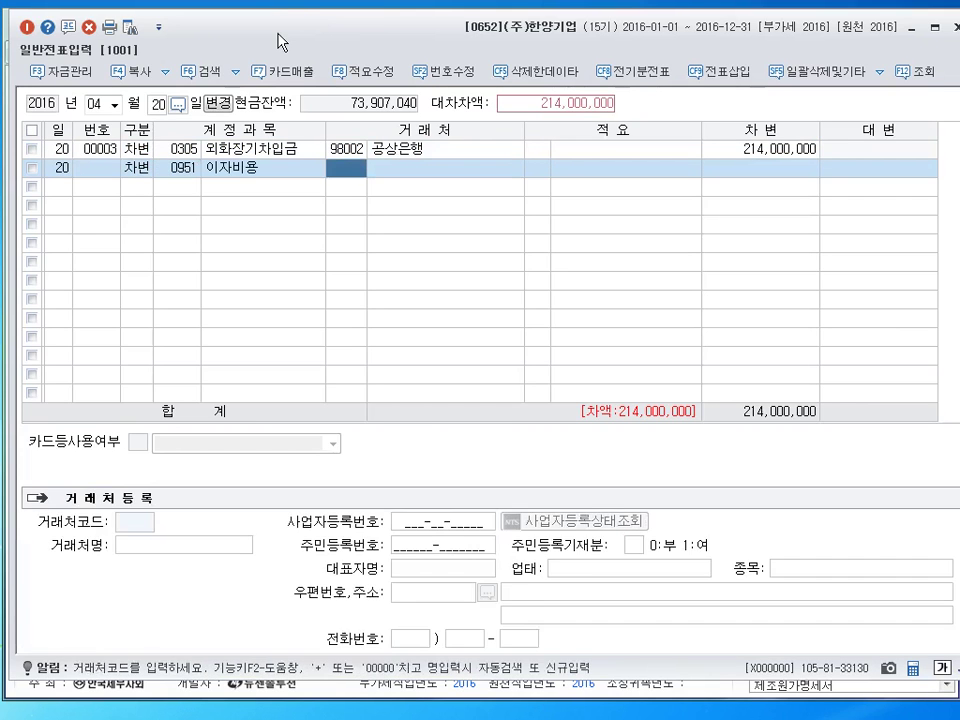
pyautogui.press('Return')
pyautogui.press('Return')
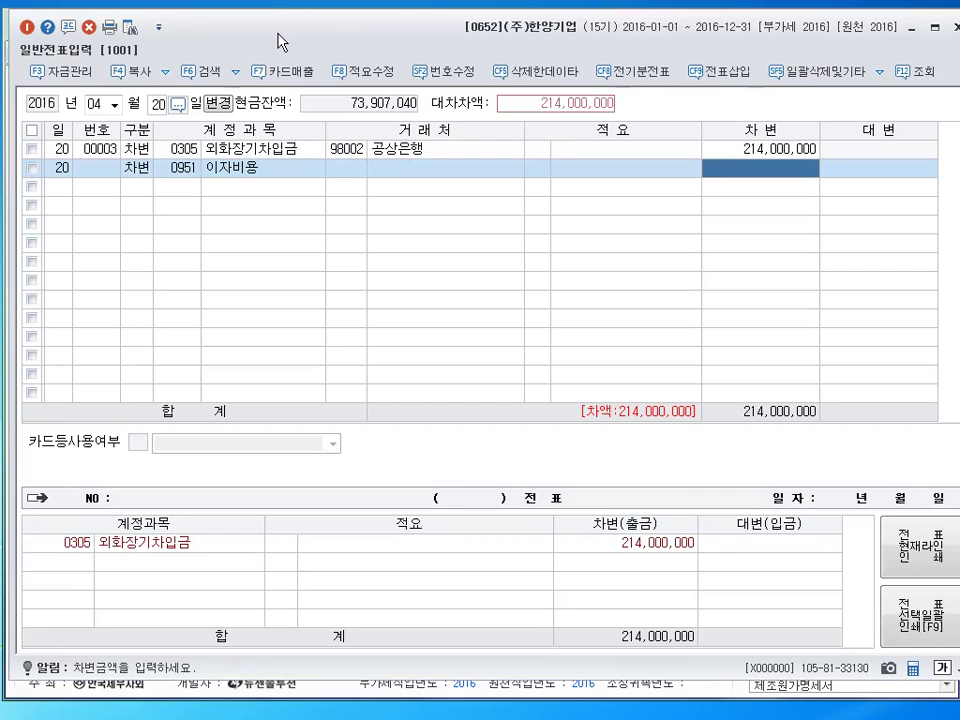
pyautogui.write('6600000')
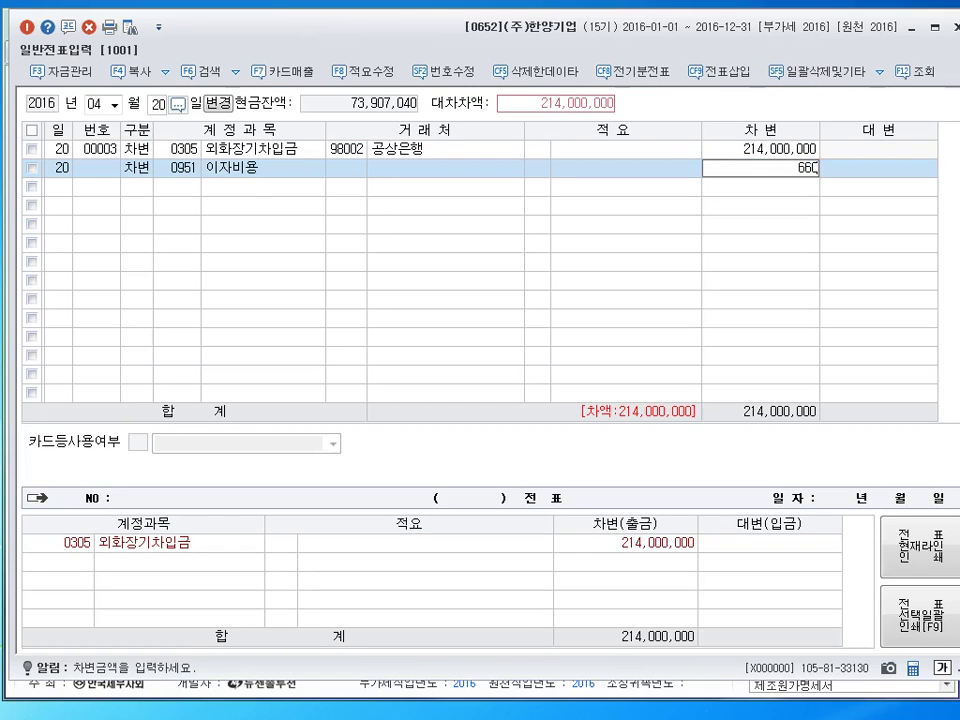
pyautogui.press('Return')
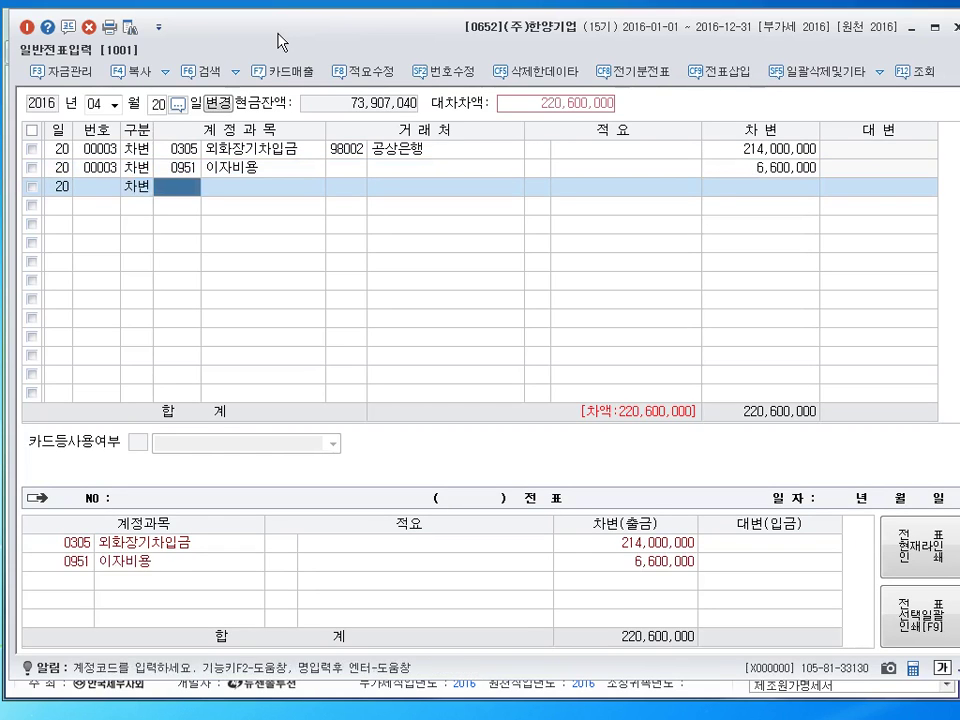
# Step: Add a debit line for account 0952 외환차손 with an amount of 6,000,000
pyautogui.write('0952')
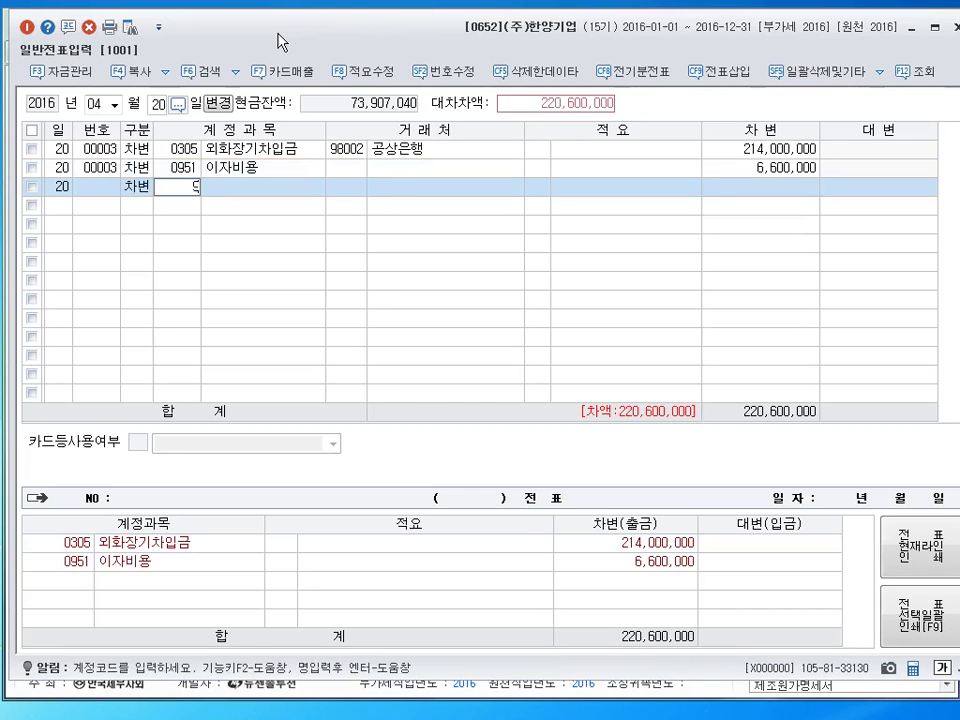
pyautogui.press('Return')
pyautogui.press('Return')
pyautogui.press('Return')
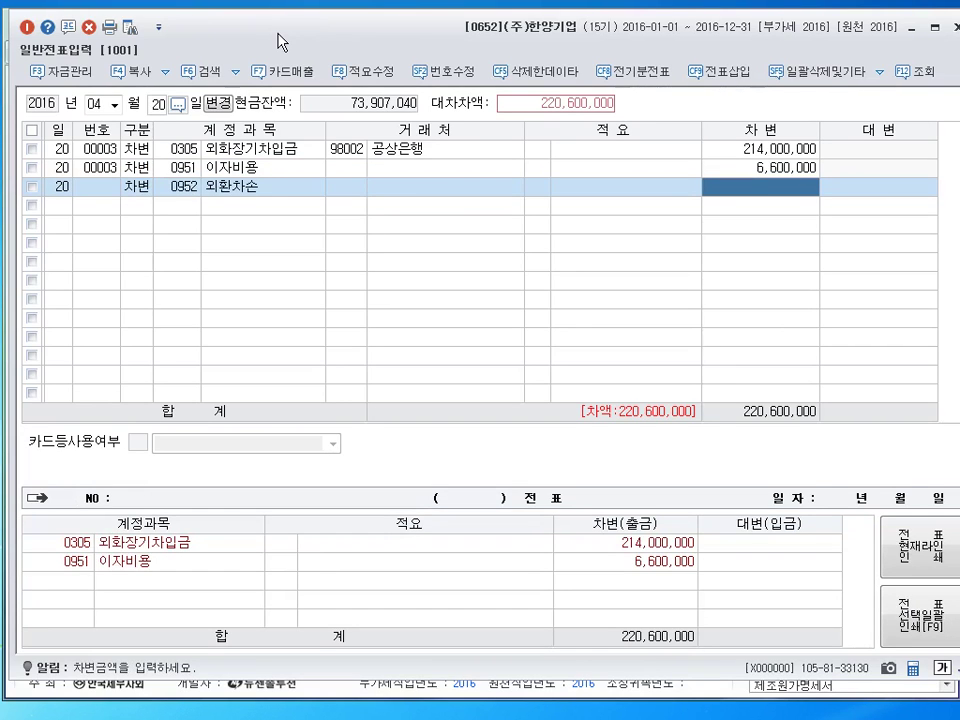
pyautogui.write('6000000')
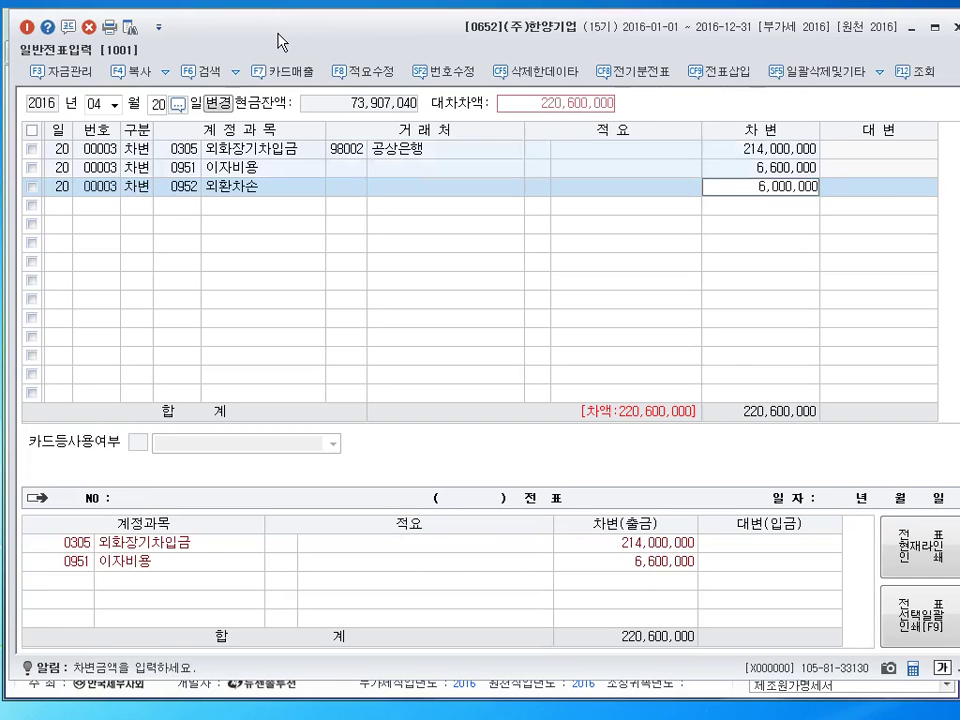
pyautogui.press('Return')
# Step: Balance the April 20 voucher with a credit line for account 0103 보통예금 of 226,600,000
pyautogui.write('4')
pyautogui.press('Return')
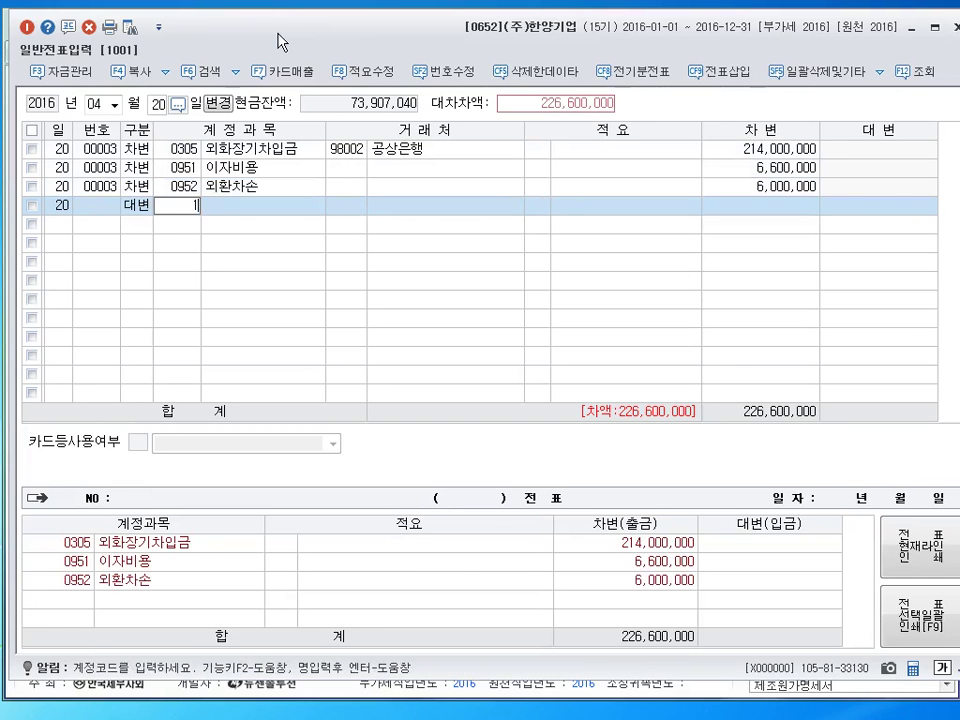
pyautogui.write('103')
pyautogui.press('Return')
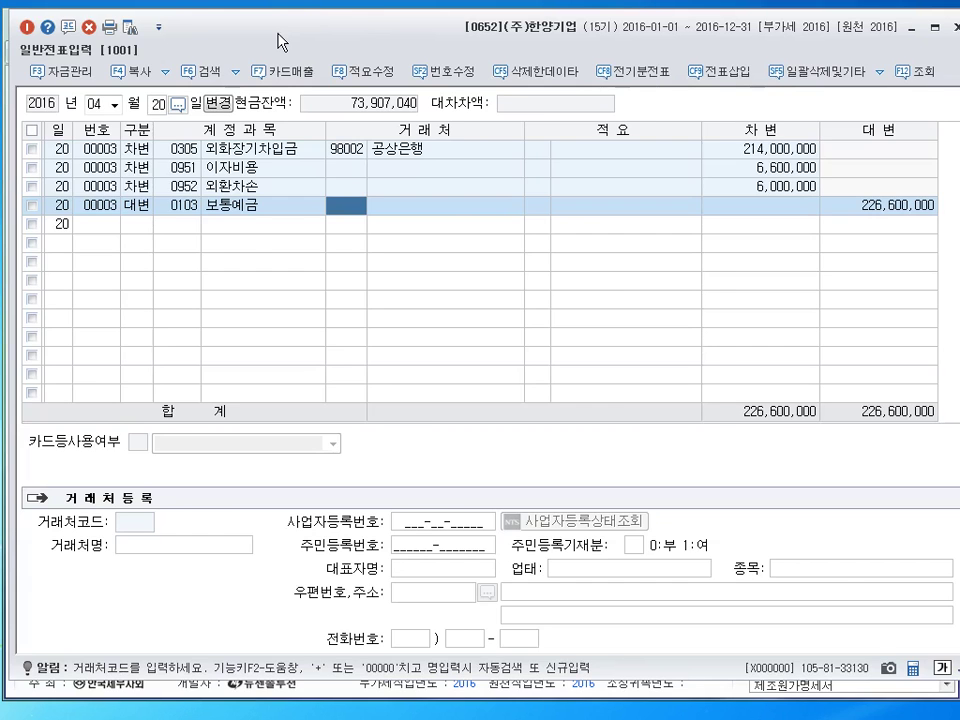
pyautogui.hotkey('shift', 'Tab')
pyautogui.hotkey('shift', 'Tab')
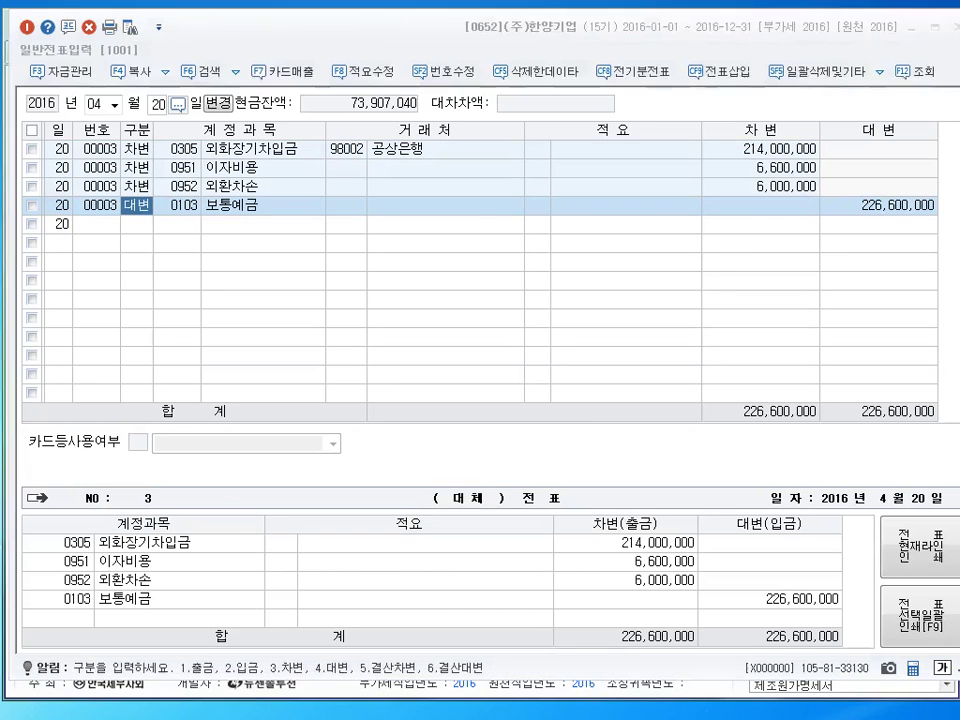
pyautogui.doubleClick(670, 31)
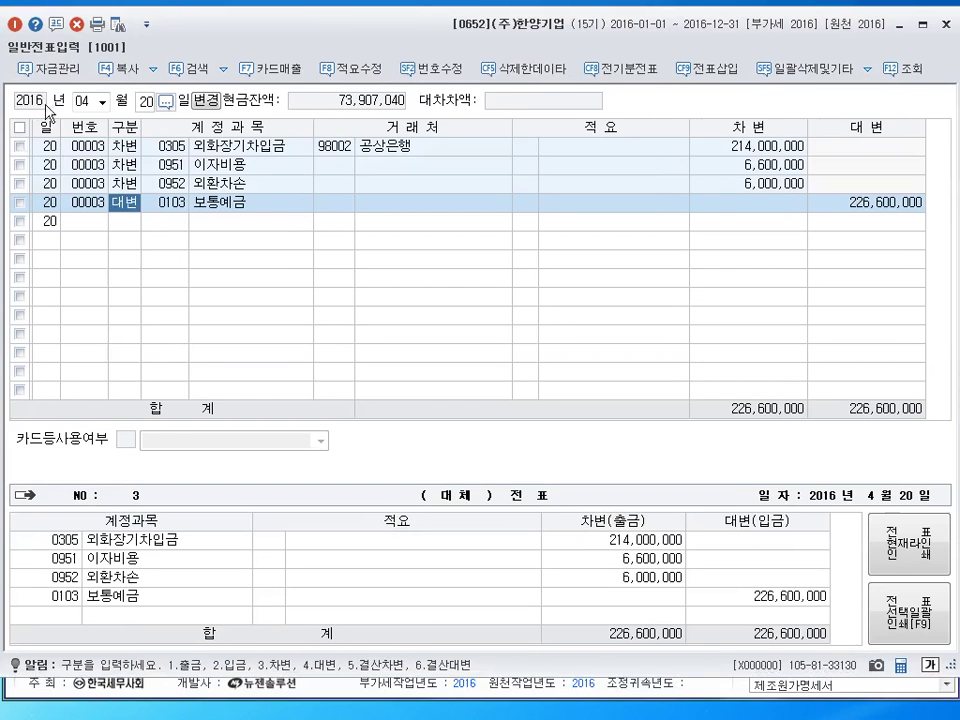
# Step: Change the voucher day to 25 and enter a debit line for account 0261 미지급세금 of 3,000,000
pyautogui.click(144, 101)
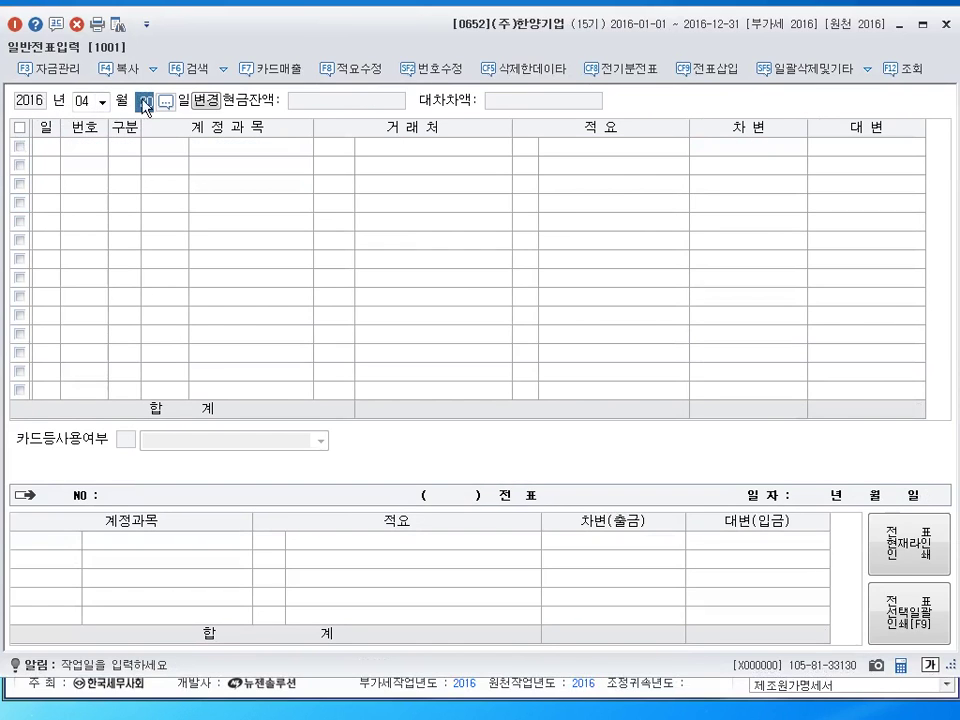
pyautogui.write('25')
pyautogui.press('Return')
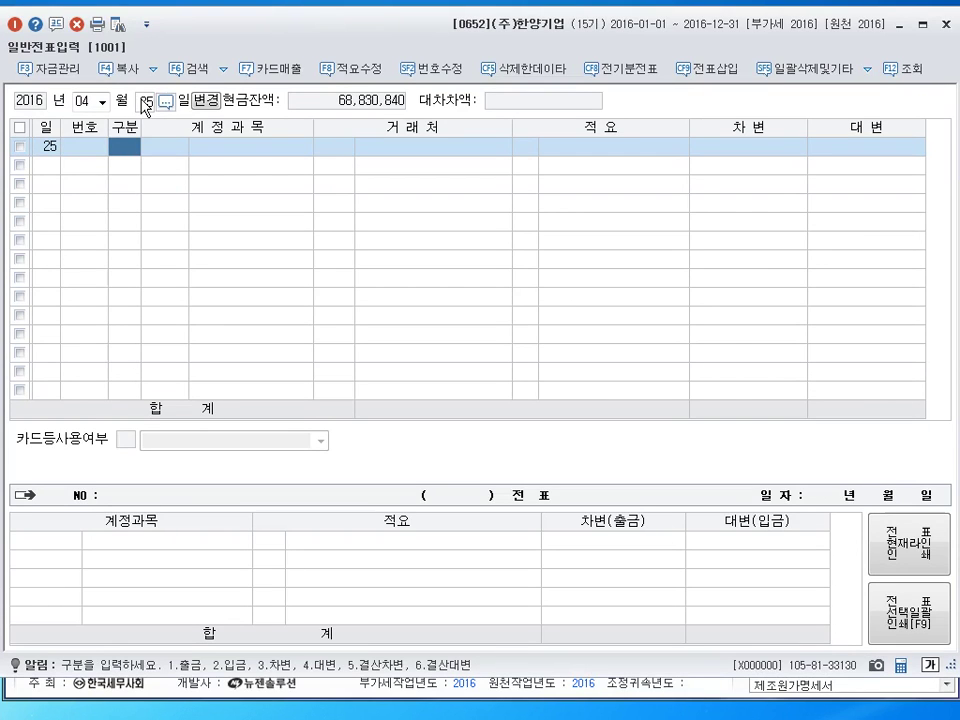
pyautogui.write('3')
pyautogui.press('Return')
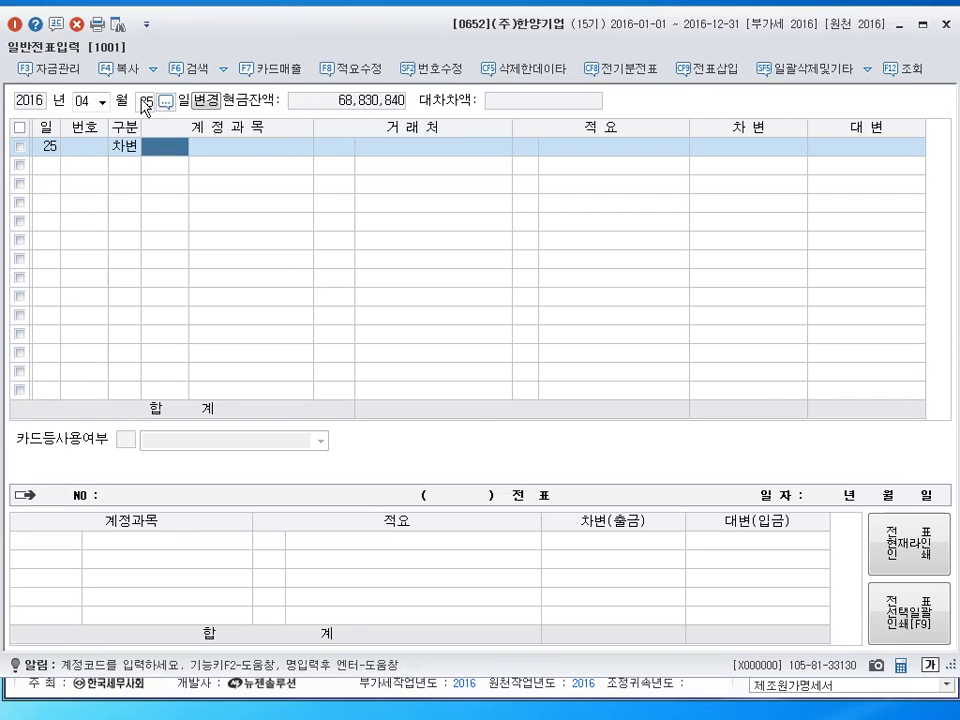
pyautogui.write('261')
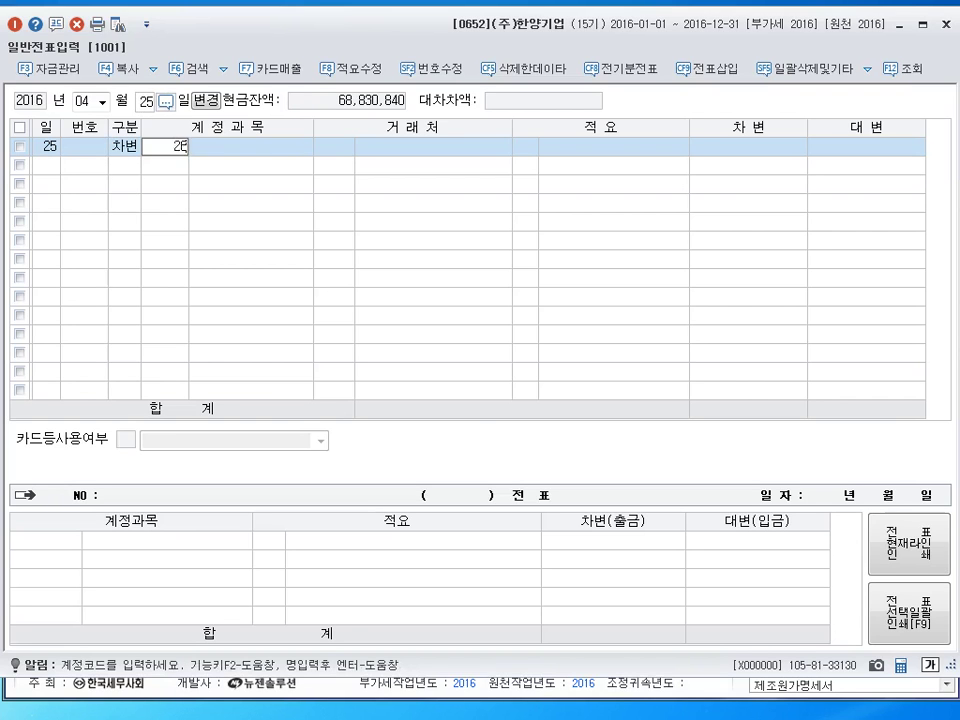
pyautogui.press('Return')
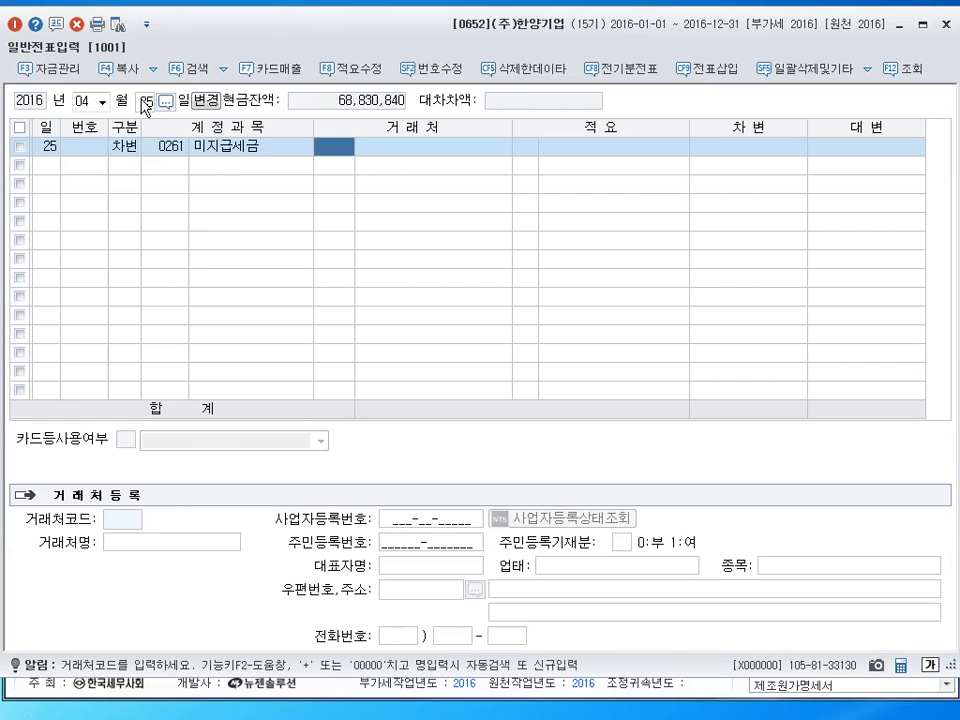
pyautogui.press('Return')
pyautogui.press('Return')
pyautogui.write('3000000')
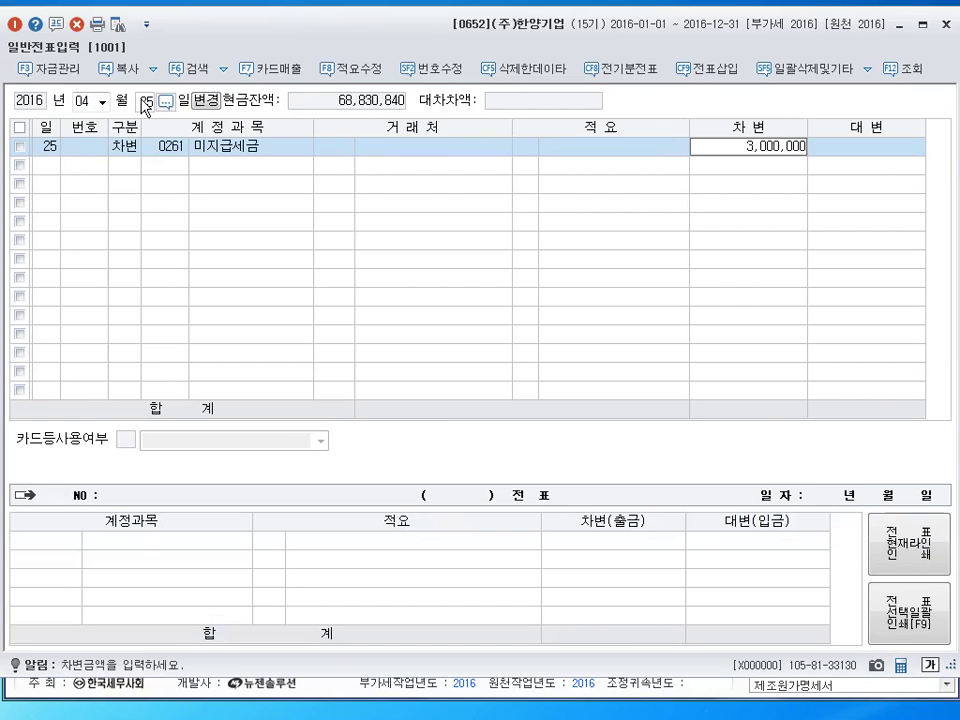
pyautogui.press('Return')
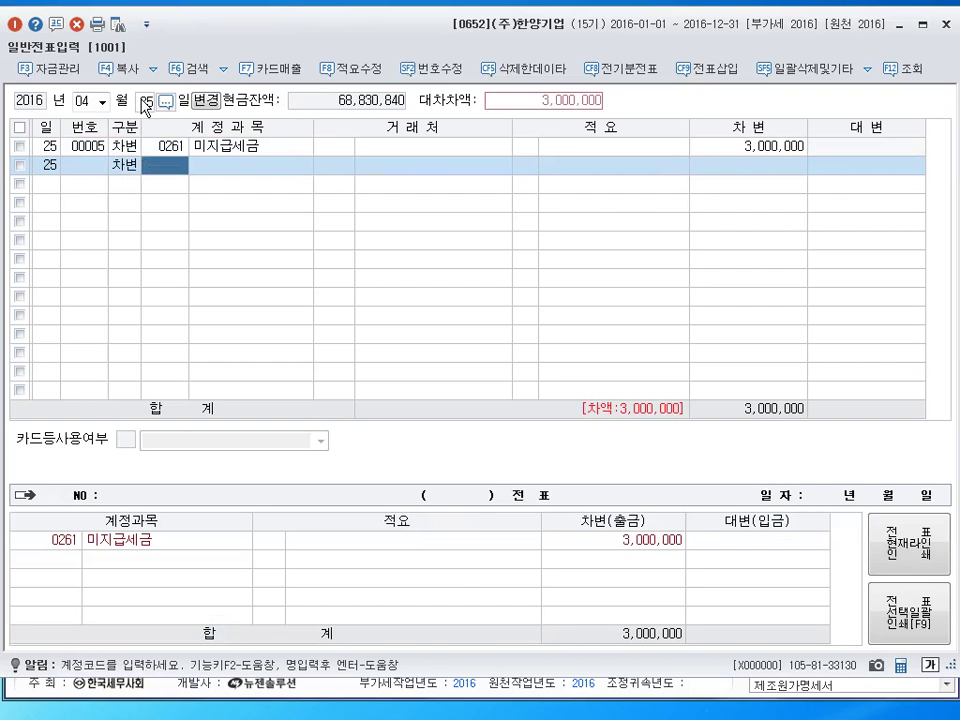
# Step: Add a debit line for account 0831 수수료비용 with an amount of 30,000 to the April 25 voucher
pyautogui.write('831')
pyautogui.press('Return')
pyautogui.press('Return')
pyautogui.press('Return')
pyautogui.press('Return')
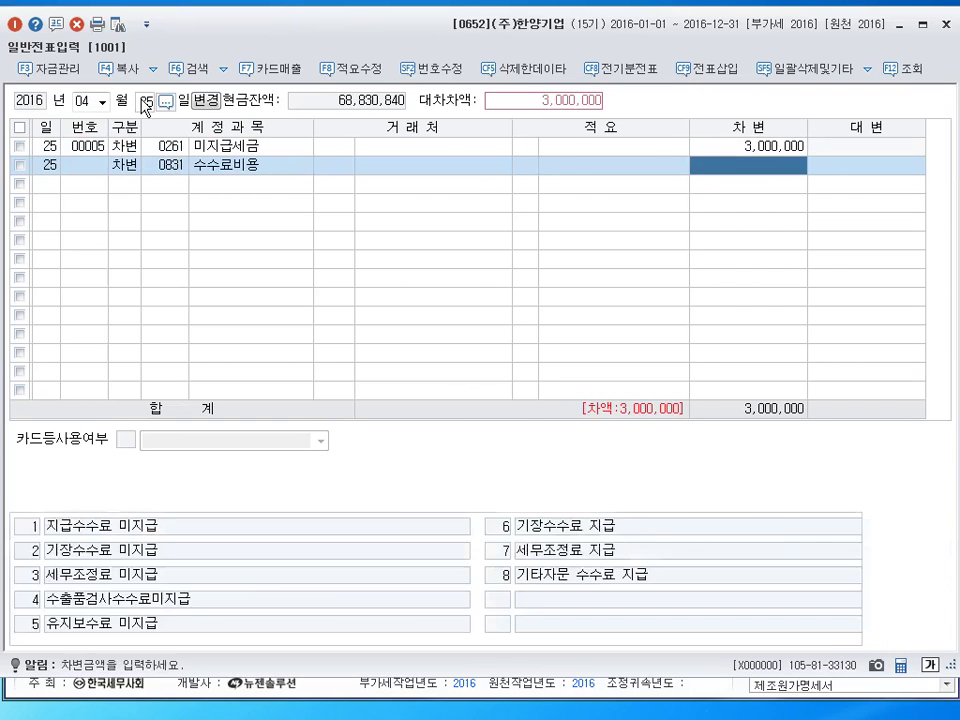
pyautogui.write('300000')
pyautogui.press('Return')
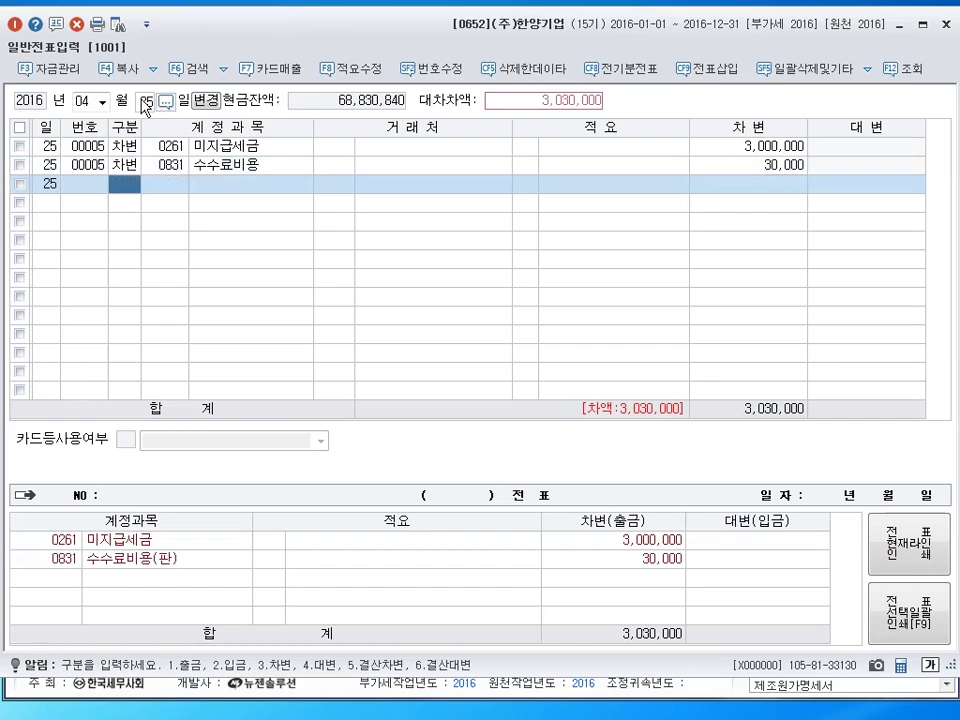
# Step: Balance the April 25 voucher with a credit line for account 0253 미지급금 of 3,030,000 with 국민카드 as the counterparty
pyautogui.write('4')
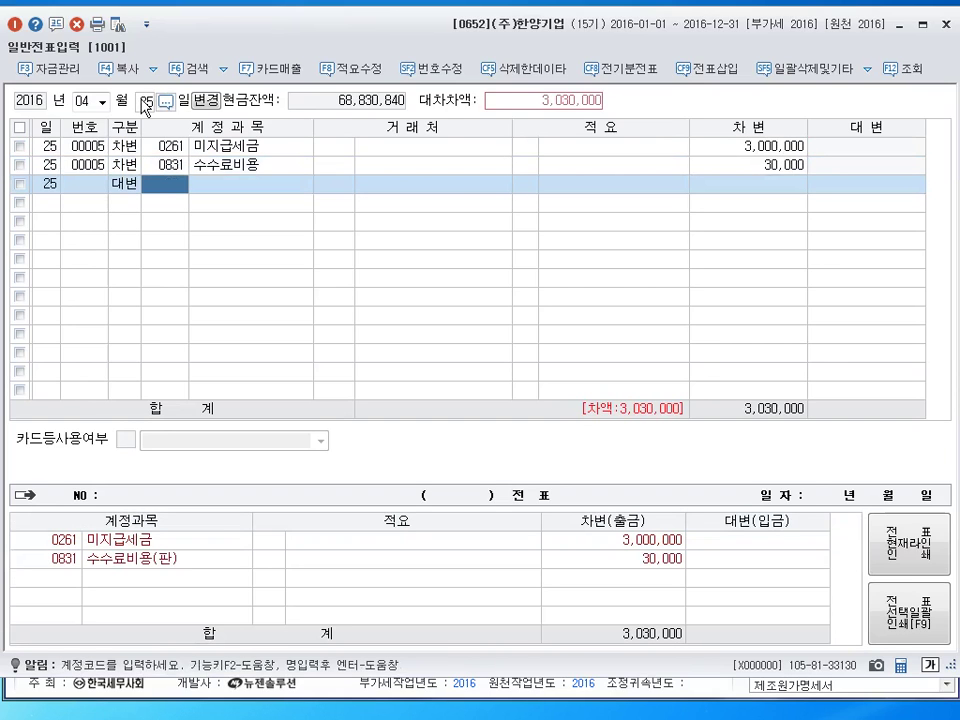
pyautogui.write('253')
pyautogui.press('Return')
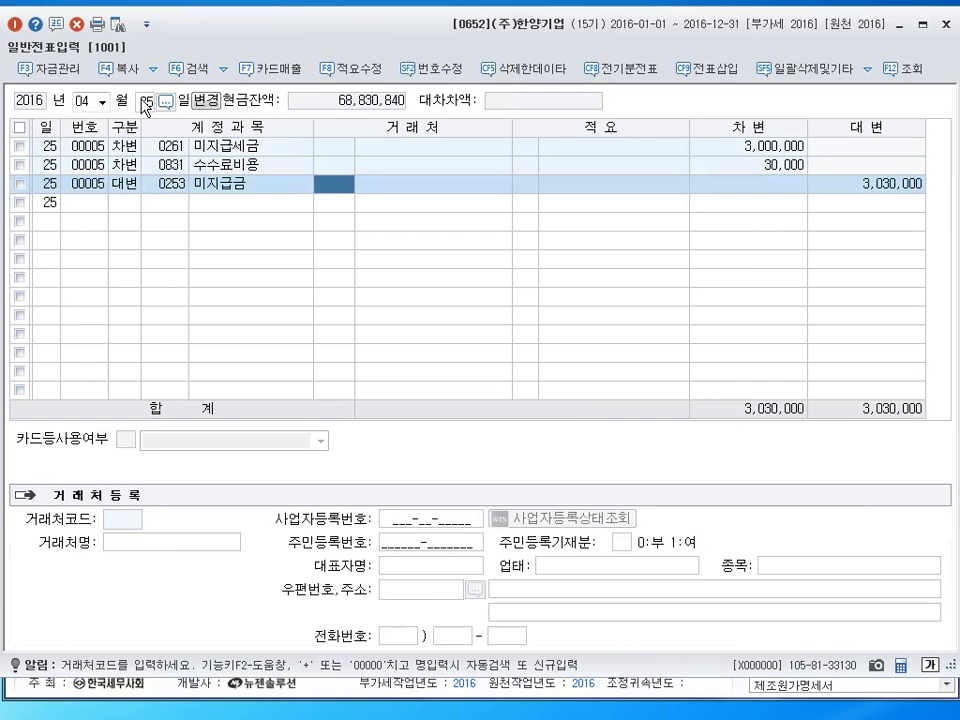
pyautogui.write('국민')
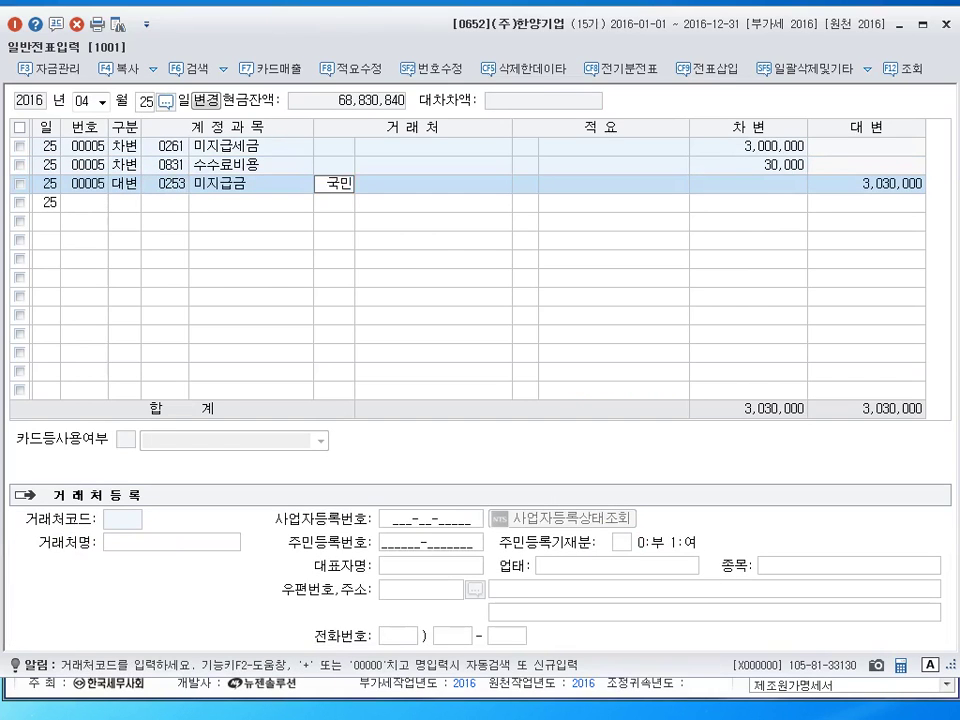
pyautogui.press('Return')
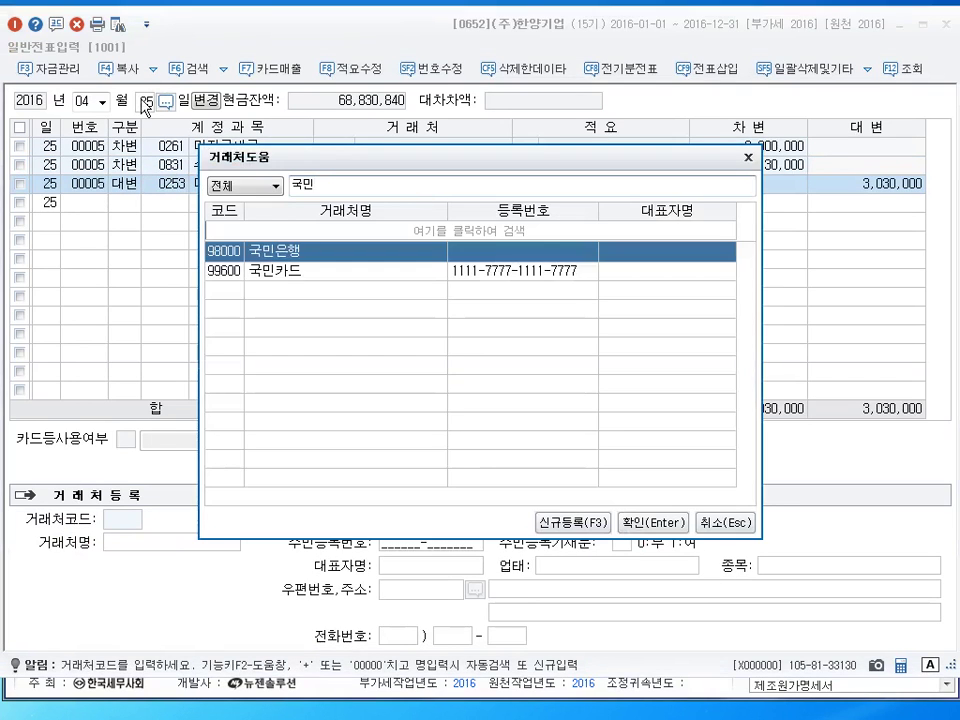
pyautogui.press('Down')
pyautogui.press('Return')
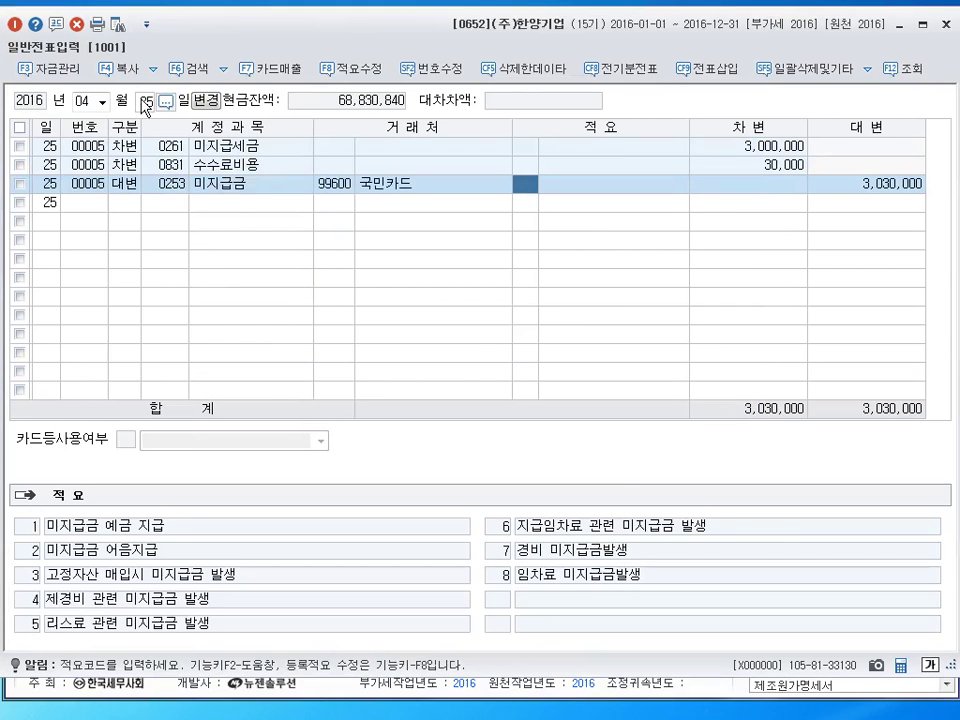
pyautogui.press('Return')
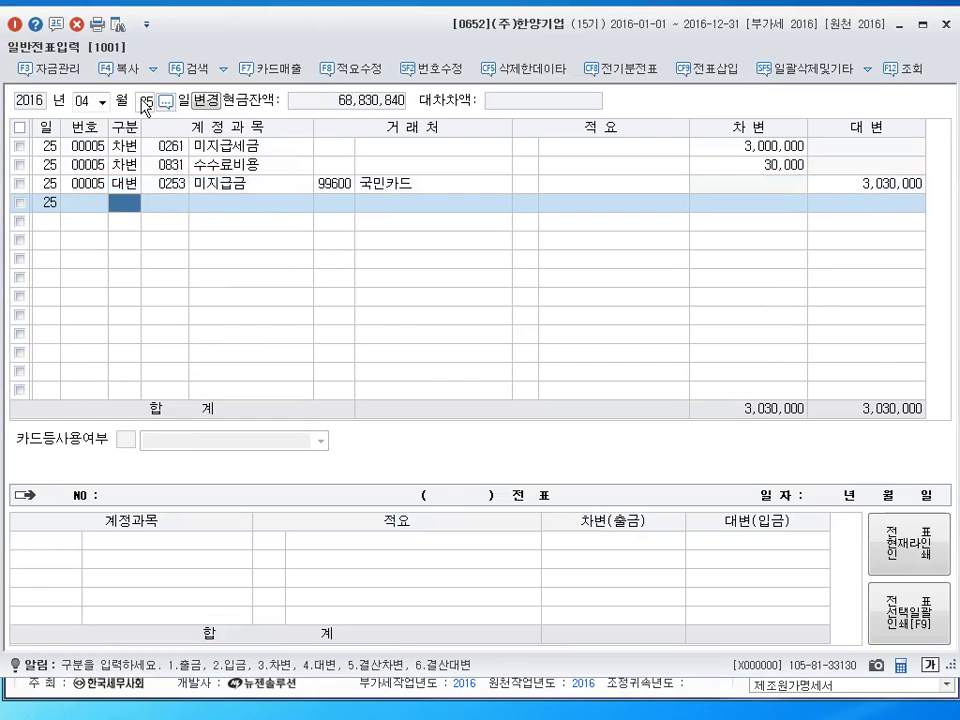
# Step: Change the general voucher date to May 8
pyautogui.click(146, 103)
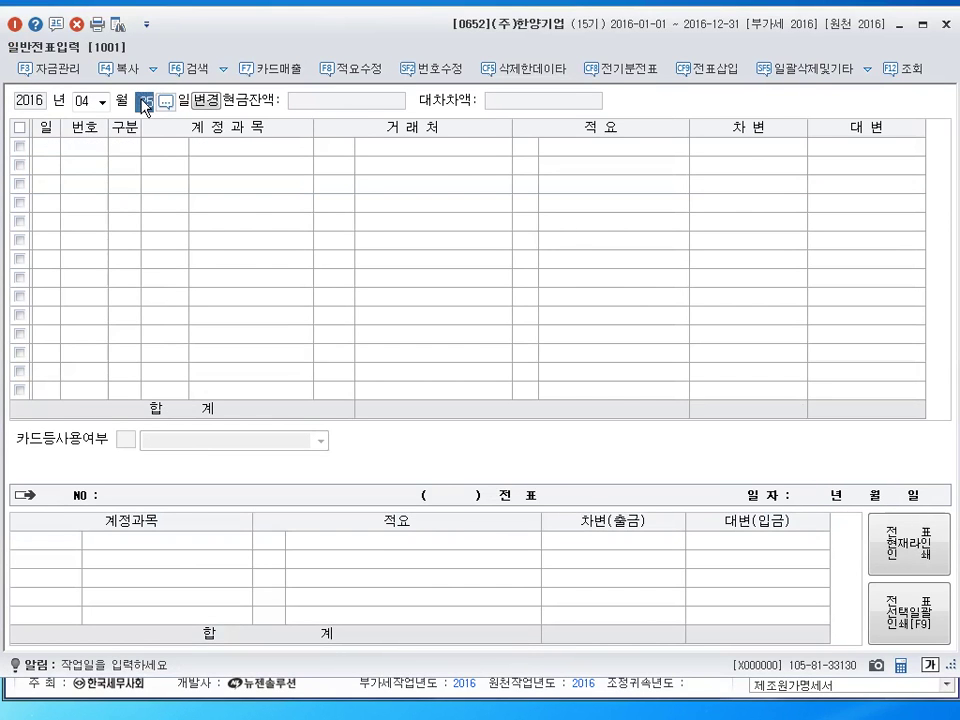
pyautogui.hotkey('shift', 'Tab')
pyautogui.write('05')
pyautogui.press('Return')
pyautogui.write('8')
pyautogui.press('Return')
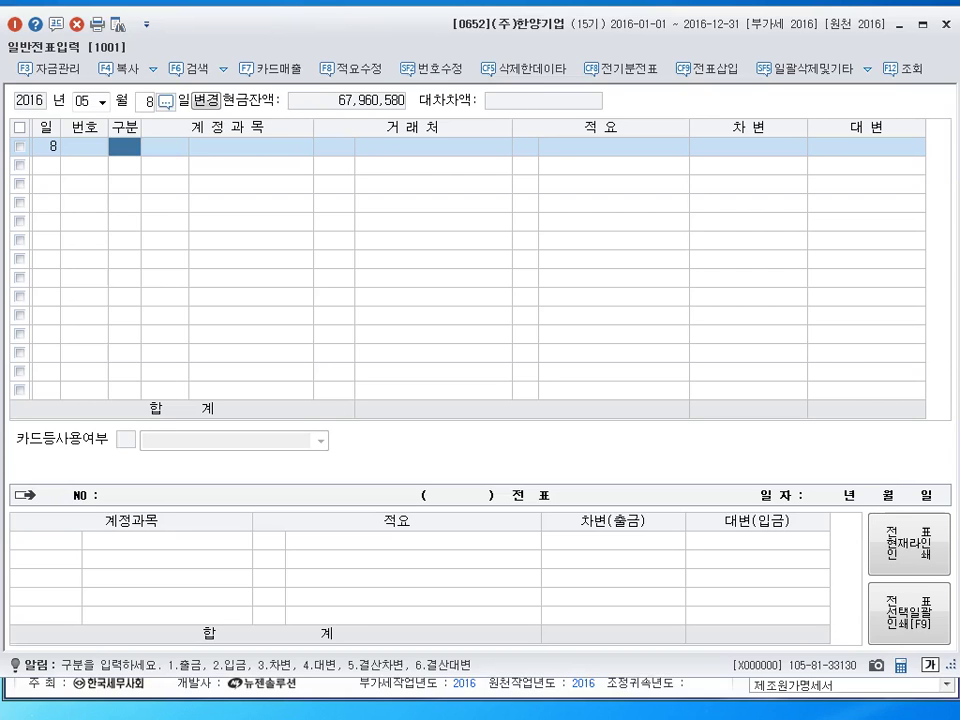
# Step: Enter a debit line for account 0103 보통예금 of 20,000,000 in the May 8 voucher
pyautogui.write('3')
pyautogui.press('Return')
pyautogui.write('0103')
pyautogui.press('Return')
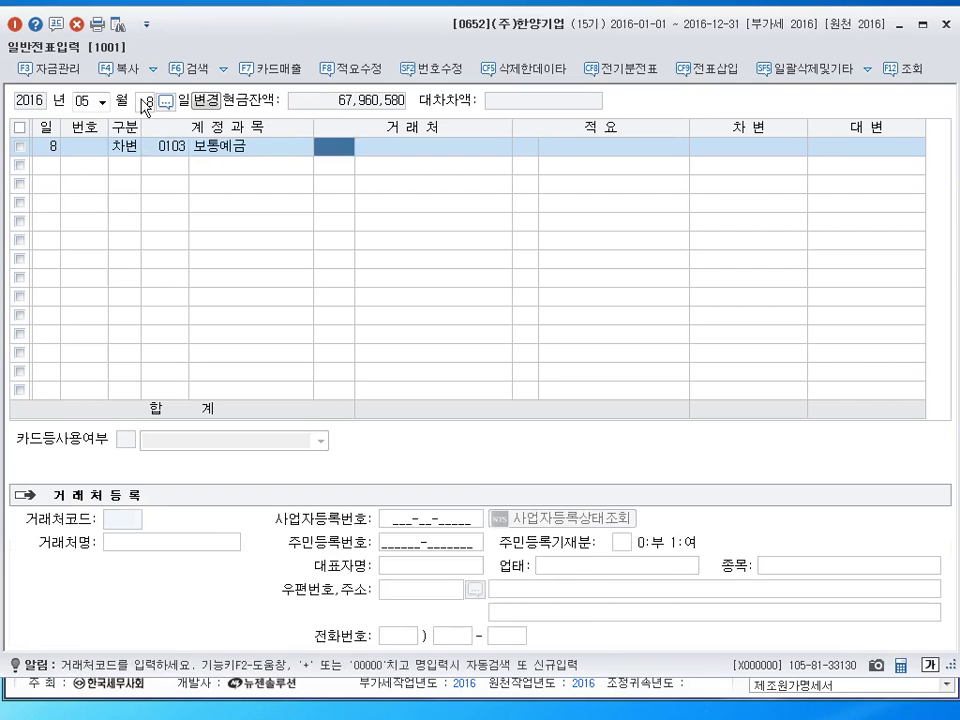
pyautogui.press('Return')
pyautogui.press('Return')
pyautogui.write('20000000')
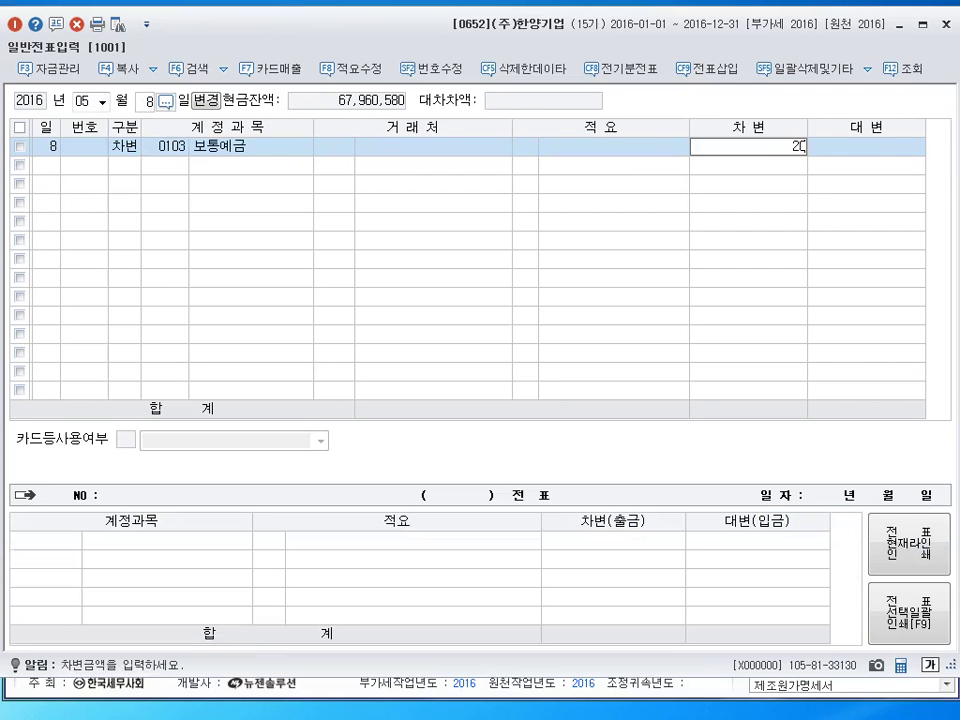
pyautogui.press('Return')
# Step: Balance the May 8 voucher with a credit line for account 0111 대손충당금 of 20,000,000
pyautogui.write('4')
pyautogui.press('Return')
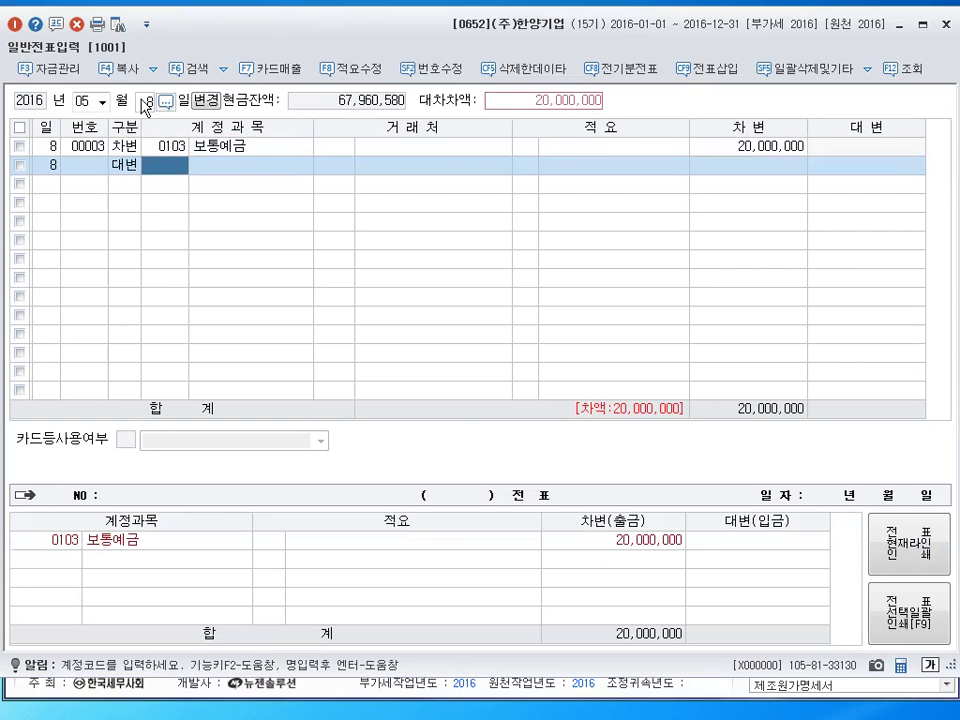
pyautogui.write('111')
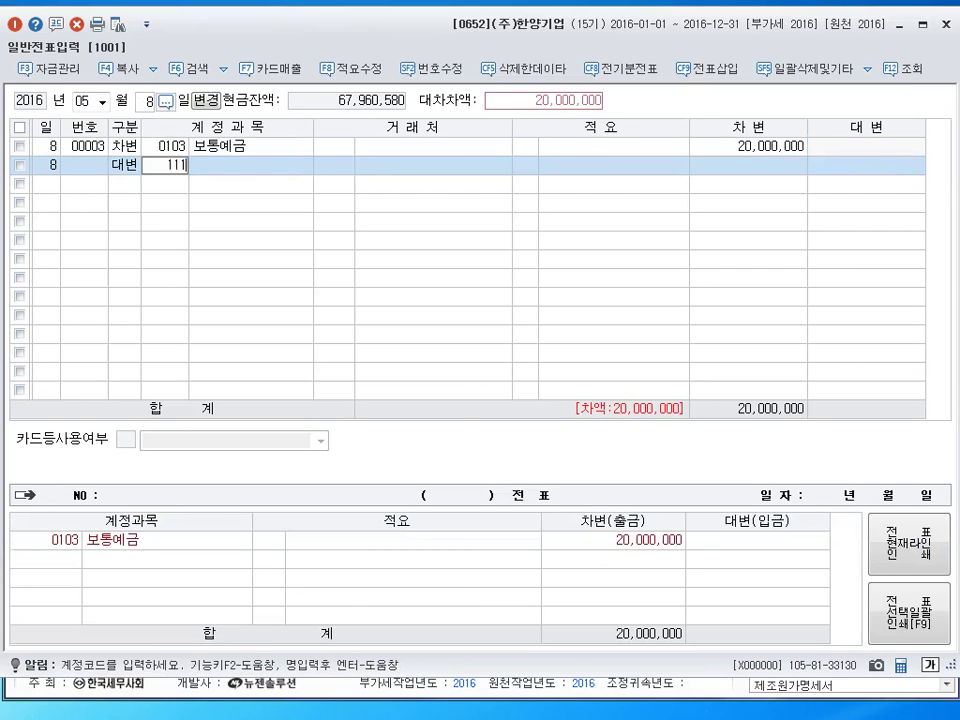
pyautogui.press('Return')
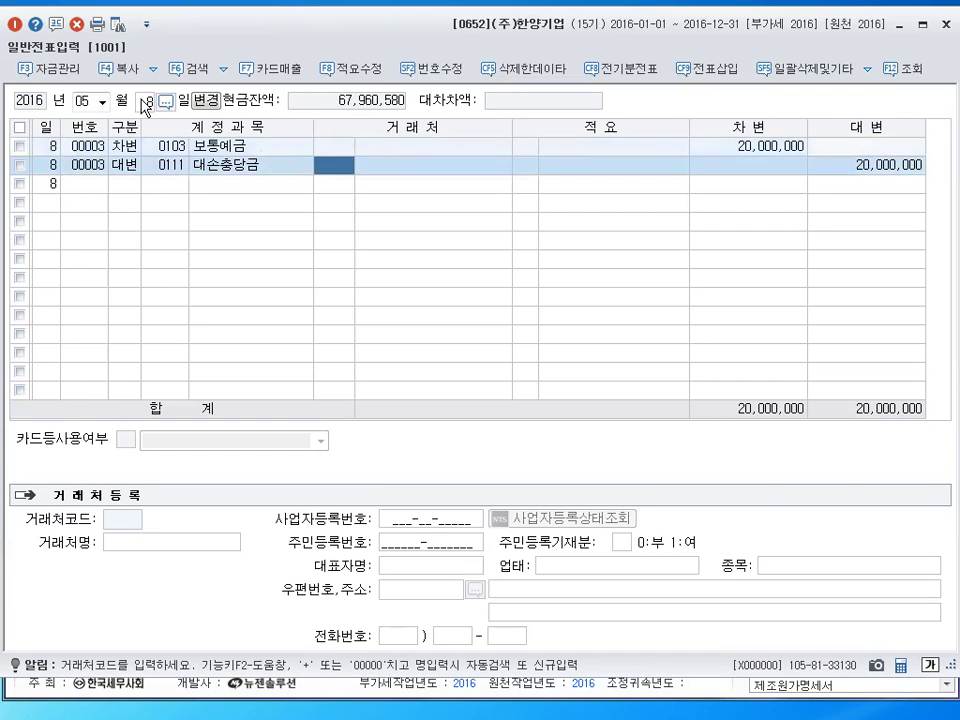
pyautogui.press('Down')
pyautogui.press('Up')
pyautogui.press('Up')
pyautogui.press('Down')
pyautogui.press('Down')
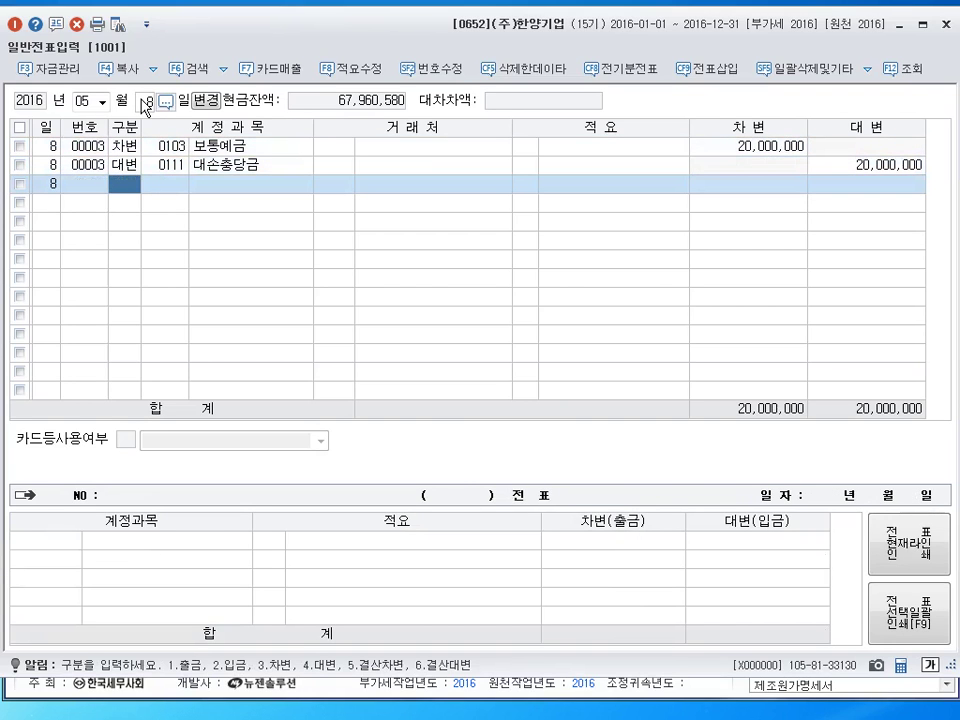
# Step: Change the general voucher date to July 23
pyautogui.click(145, 104)
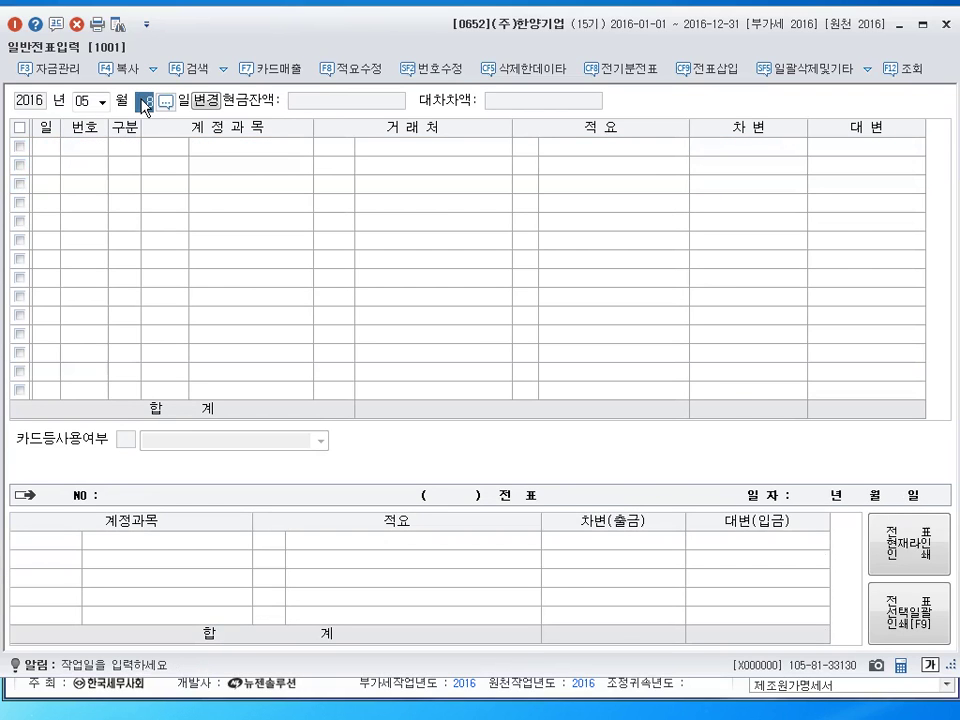
pyautogui.hotkey('shift', 'Tab')
pyautogui.write('7')
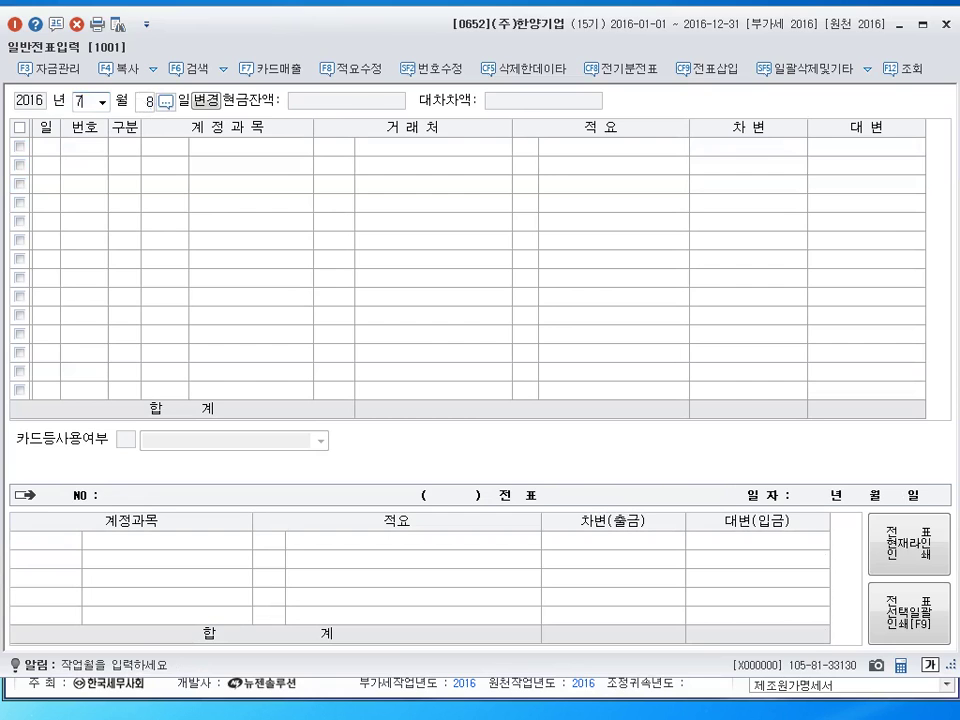
pyautogui.press('Return')
pyautogui.write('23')
pyautogui.press('Return')
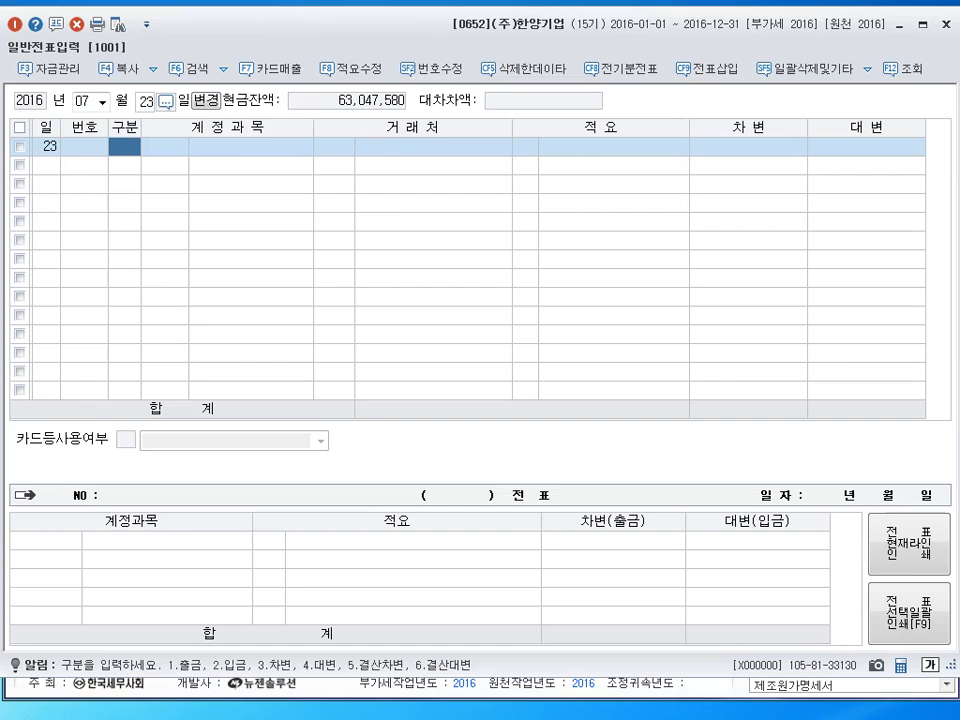
# Step: Enter a debit line for account 0179 장기대여금 of 20,000,000 with (주)설현상사 as the counterparty
pyautogui.write('3')
pyautogui.press('Return')
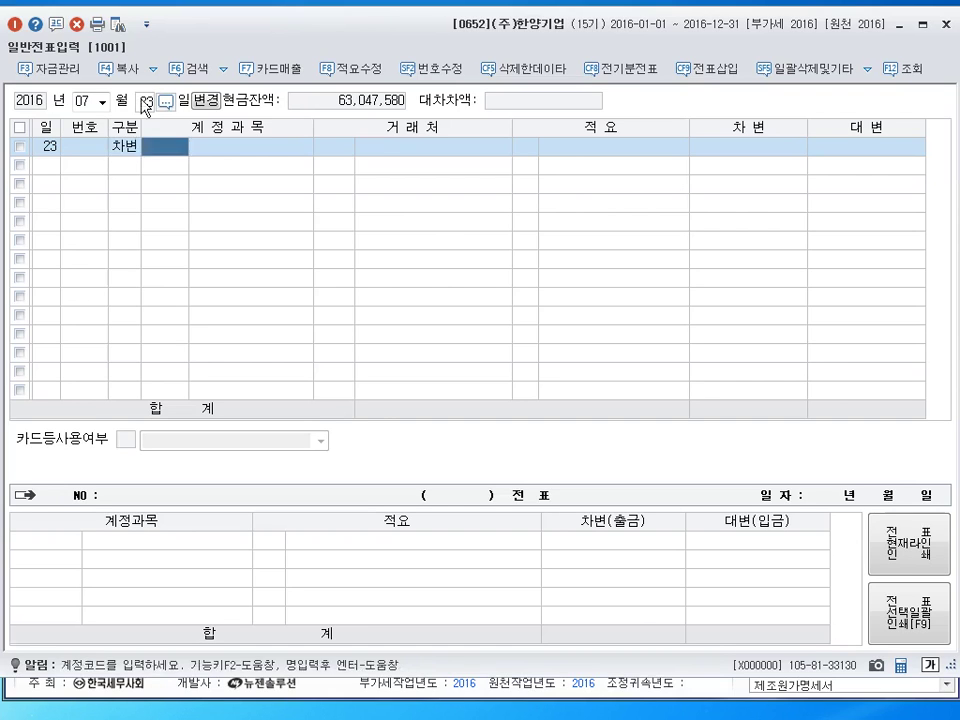
pyautogui.write('0179')
pyautogui.press('Return')
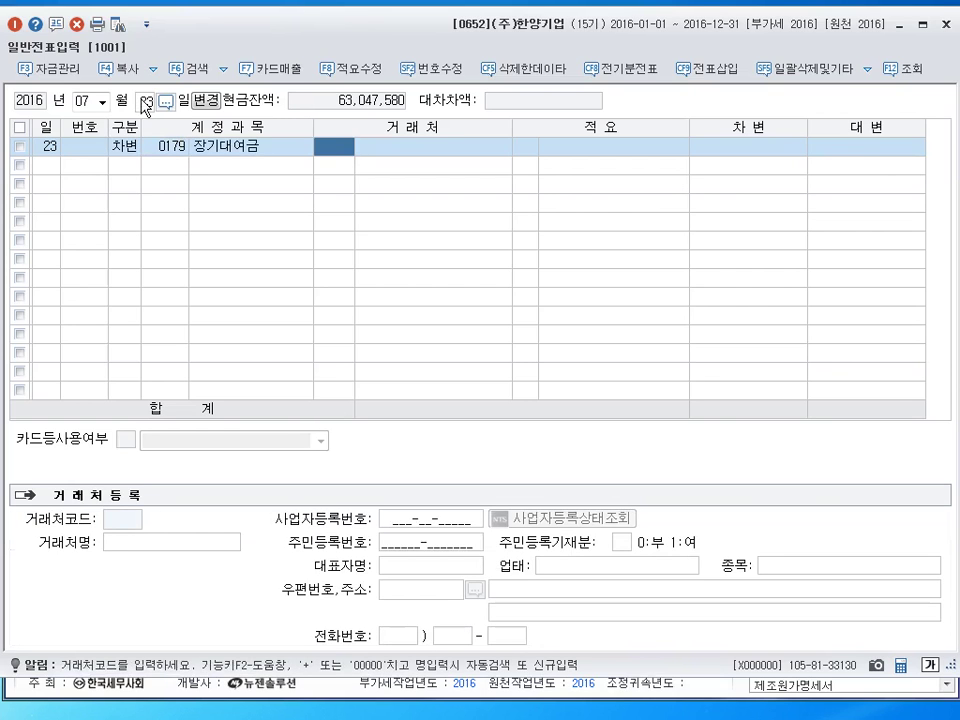
pyautogui.write('설현')
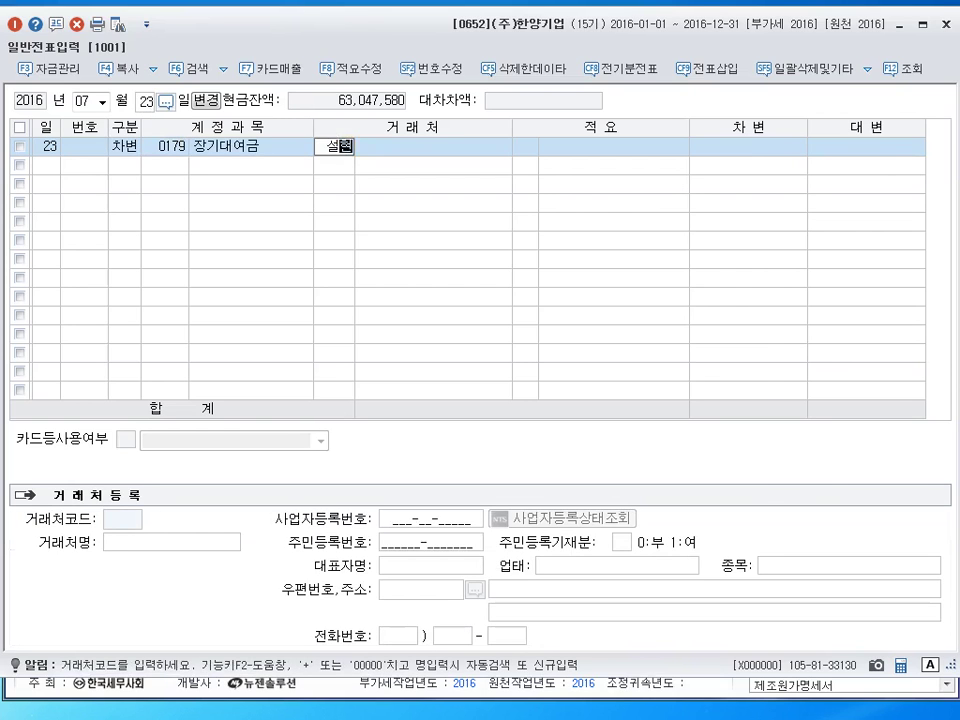
pyautogui.press('Return')
pyautogui.press('Return')
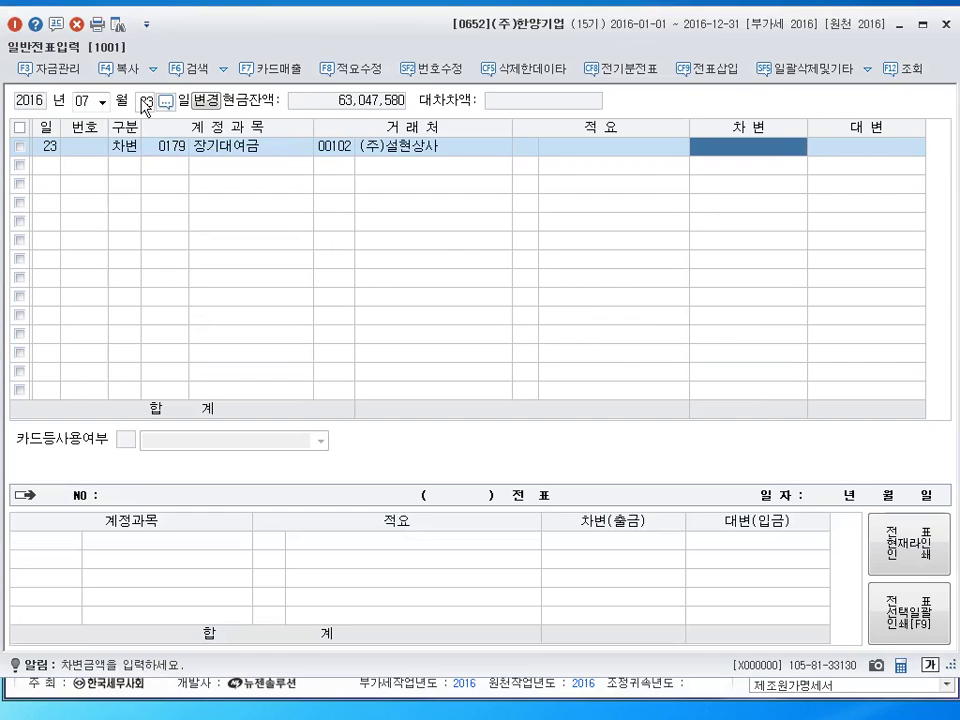
pyautogui.write('20000000')
pyautogui.press('Return')
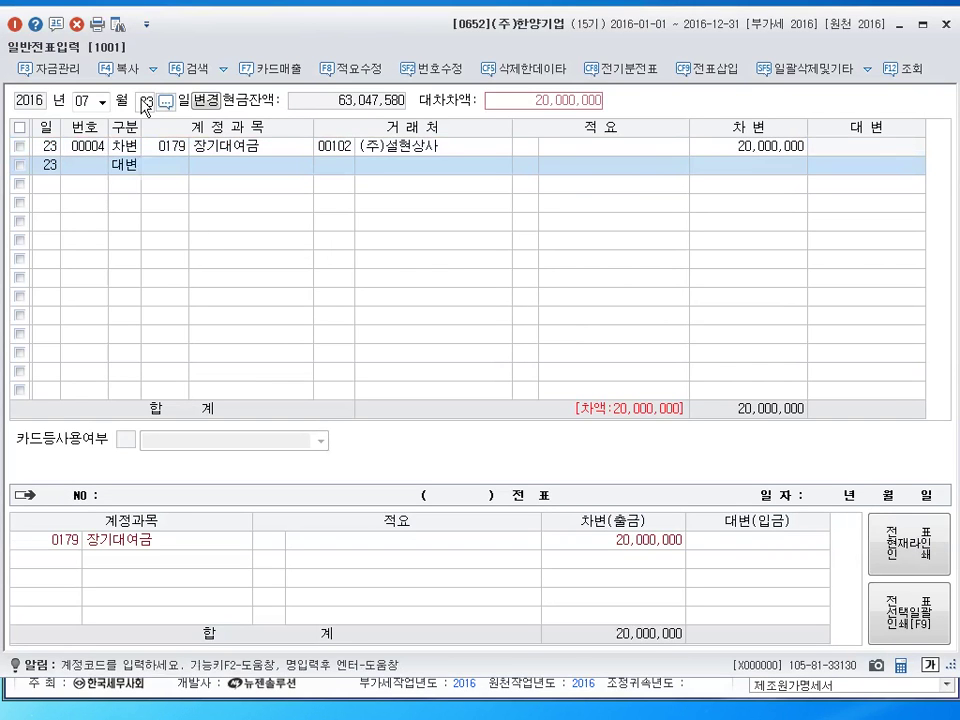
# Step: Balance the July 23 voucher with a credit line for account 0108 외상매출금 of 20,000,000 for (주)설현상사
pyautogui.write('0108')
pyautogui.press('Return')
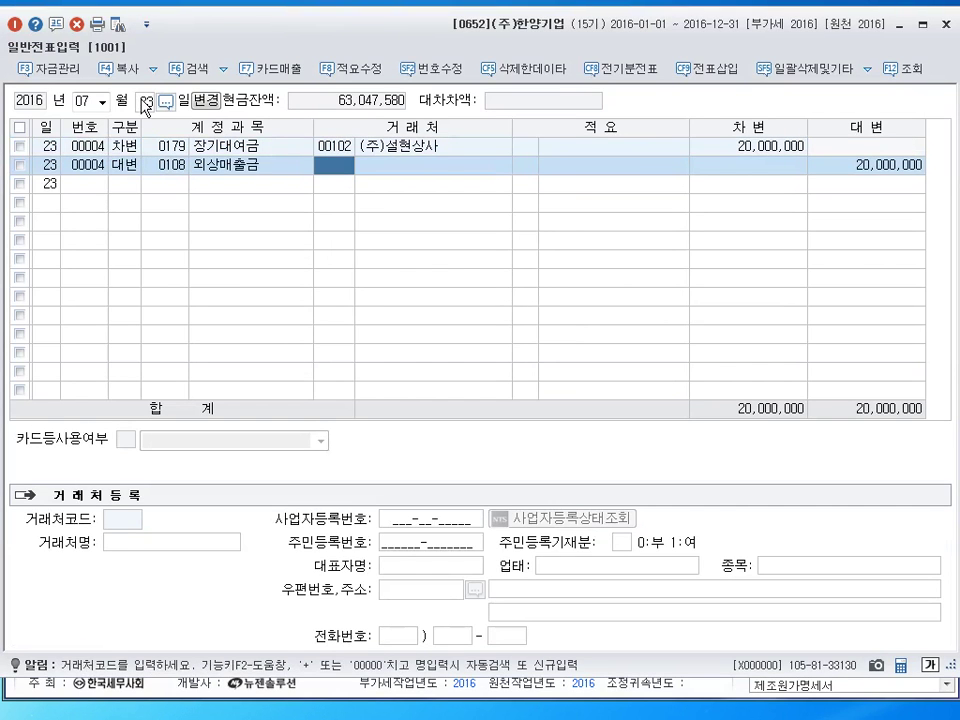
pyautogui.press('Return')
pyautogui.press('Return')
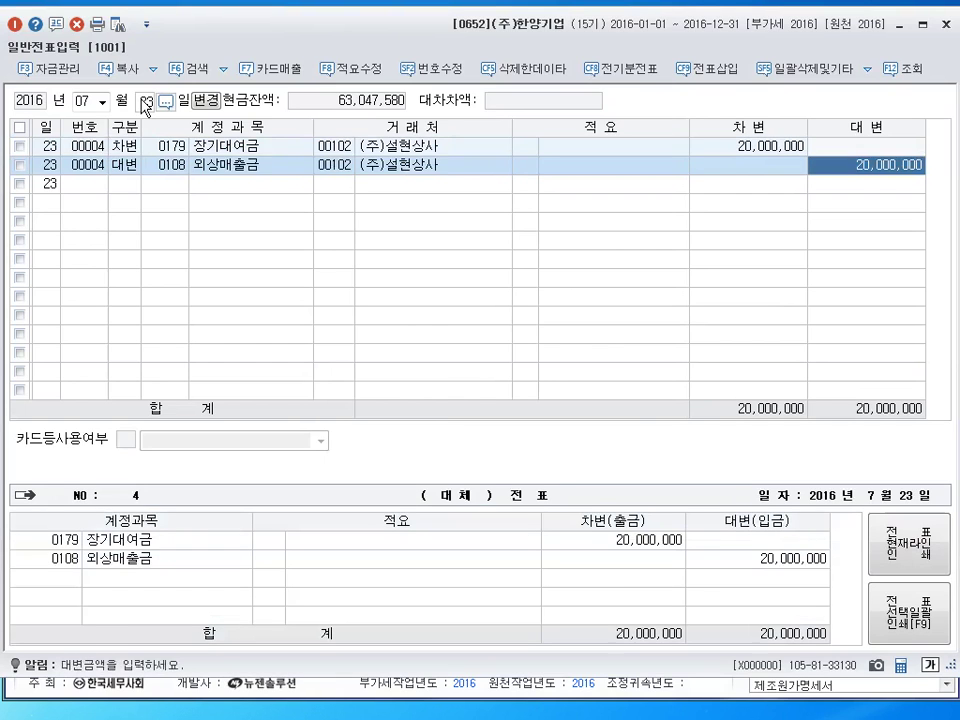
pyautogui.press('Return')
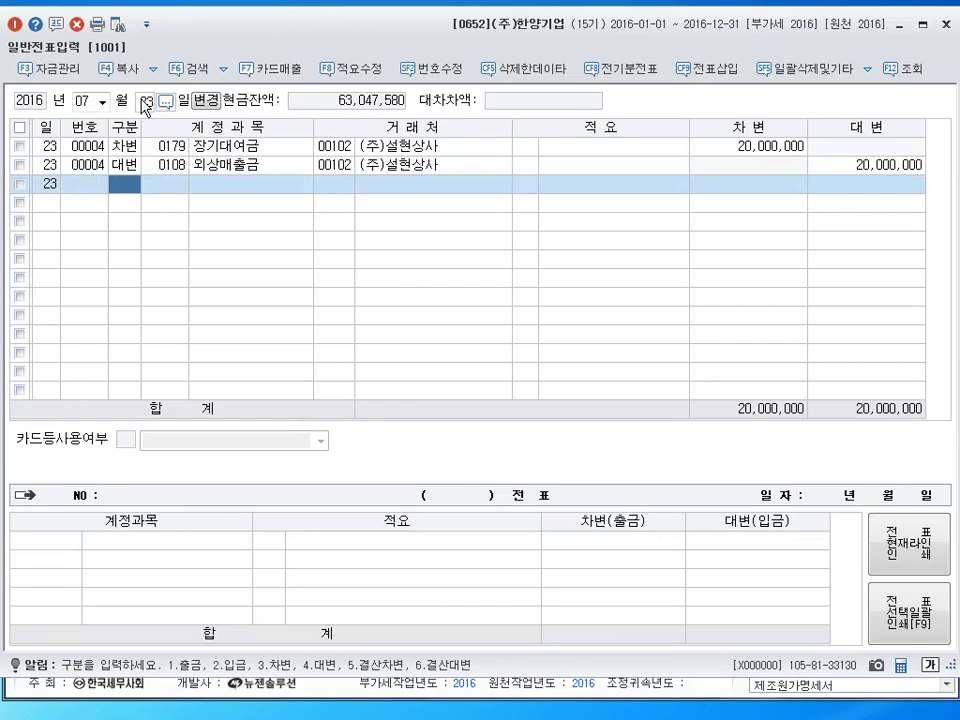
# Step: Change the general voucher date to December 10
pyautogui.click(145, 101)
pyautogui.hotkey('shift', 'Tab')
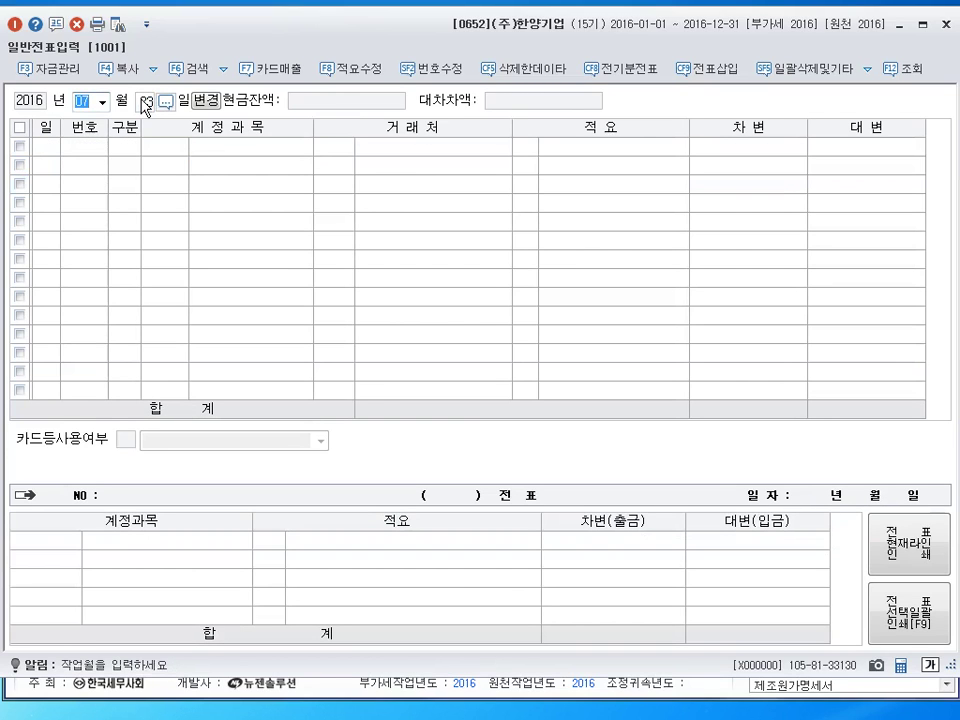
pyautogui.write('12')
pyautogui.press('Return')
pyautogui.write('10')
pyautogui.press('Return')
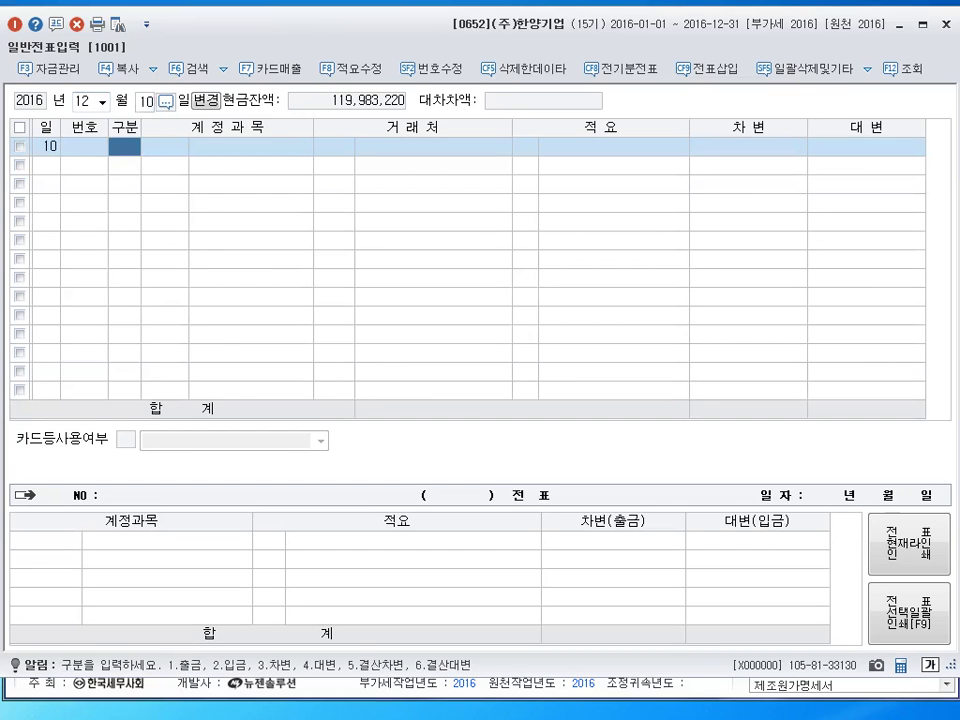
# Step: Enter a debit line for account 0183 투자부동산 of 100,000,000 in the December 10 voucher
pyautogui.write('3')
pyautogui.press('Return')
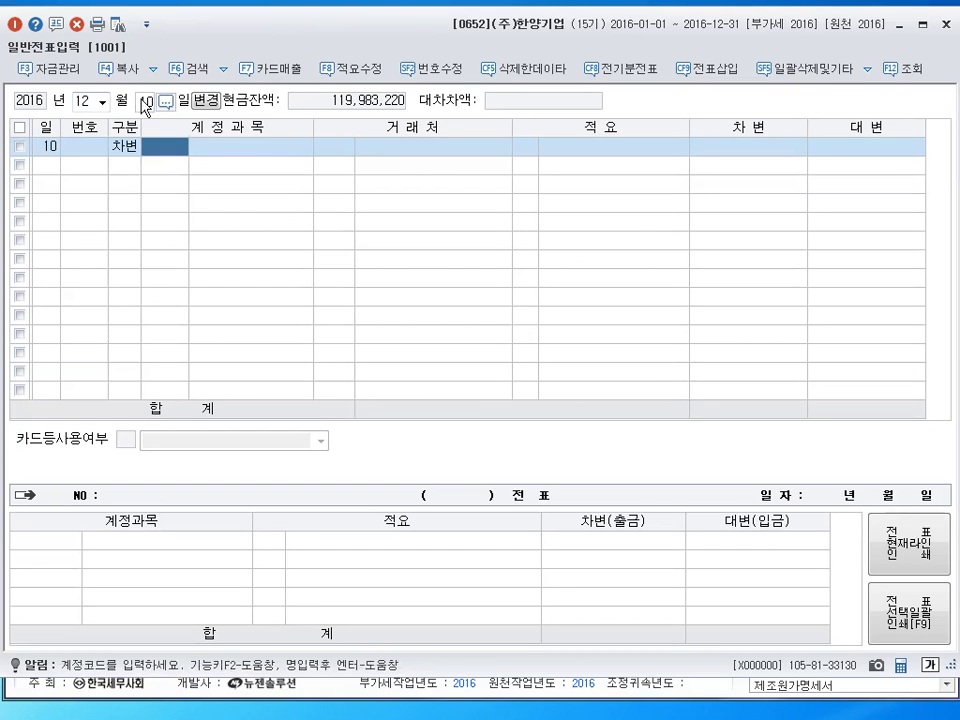
pyautogui.write('183')
pyautogui.press('Return')
pyautogui.press('Return')
pyautogui.press('Return')
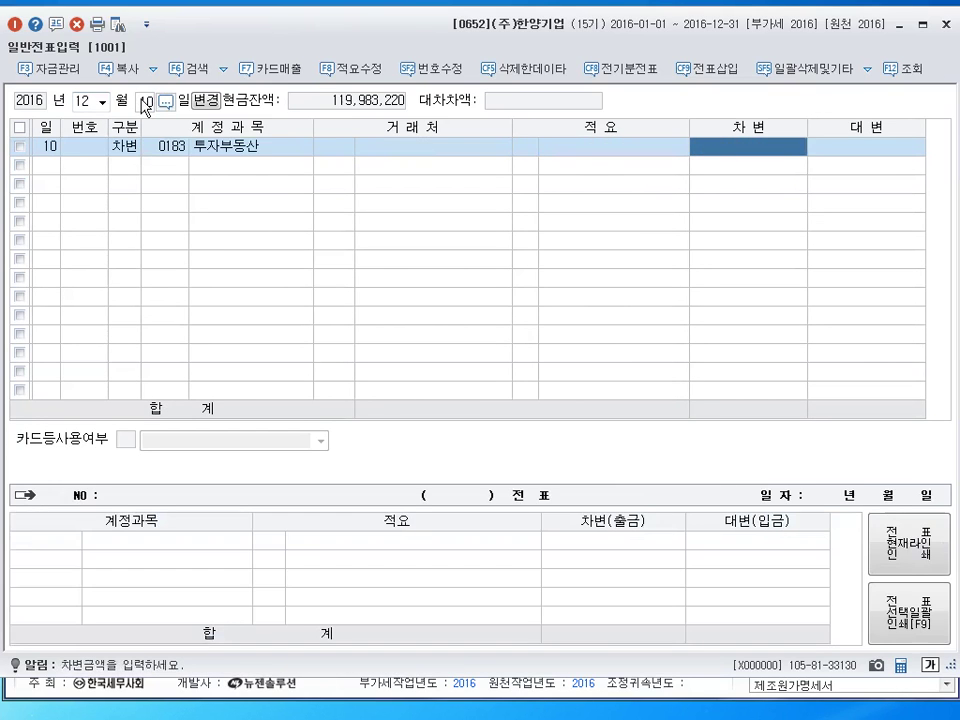
pyautogui.write('100000000')
pyautogui.press('Return')
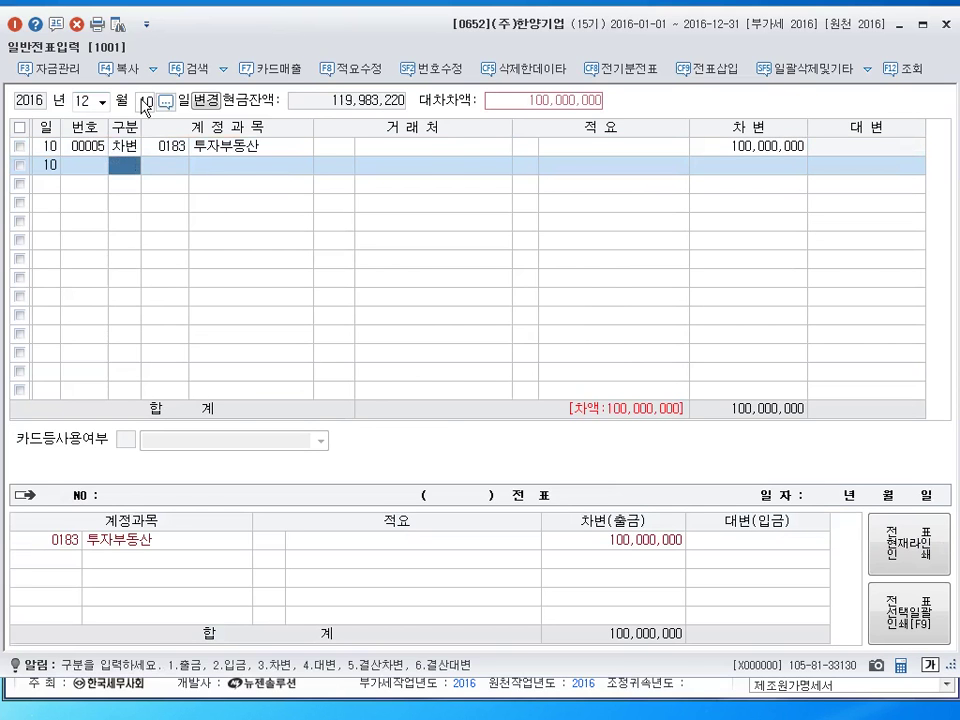
# Step: Balance the December 10 voucher with a credit line for account 0102 당좌예금 of 100,000,000
pyautogui.write('4')
pyautogui.press('Return')
pyautogui.write('102')
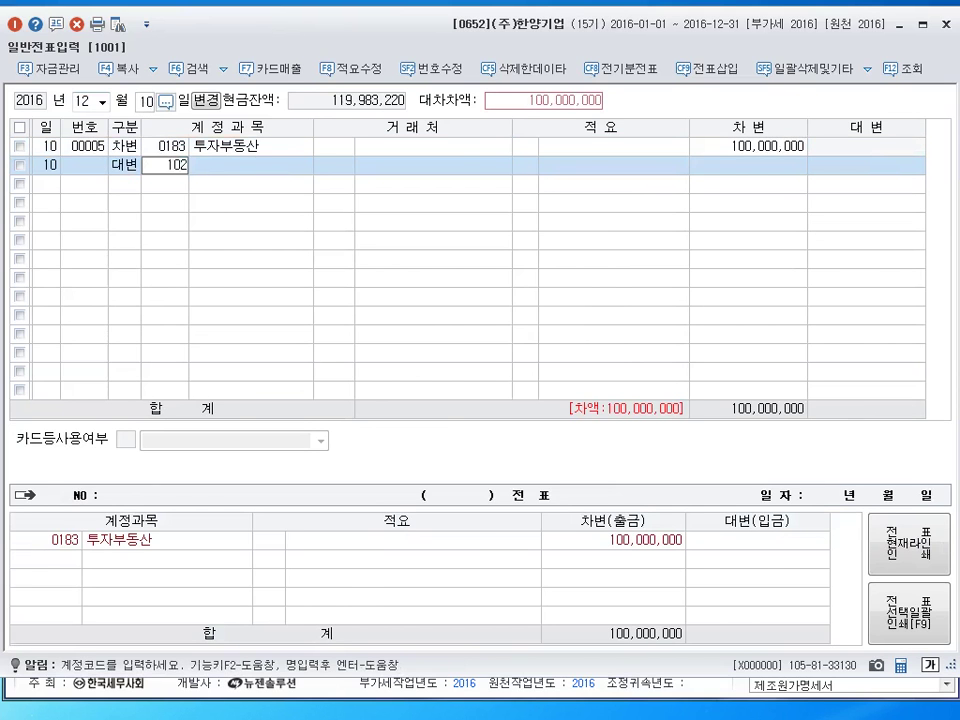
pyautogui.press('Return')
pyautogui.press('Return')
pyautogui.press('Return')
pyautogui.press('Return')
pyautogui.press('Up')
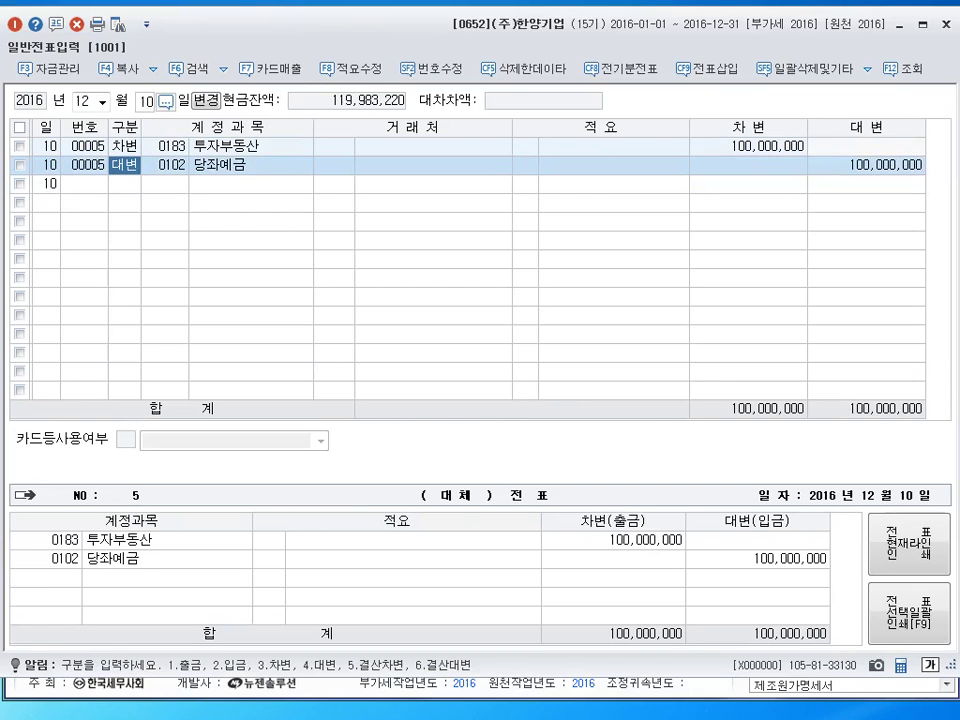
# Step: Close the general voucher entry, open 매입매출전표입력 and set its date to July 14, 2016
pyautogui.click(950, 31)
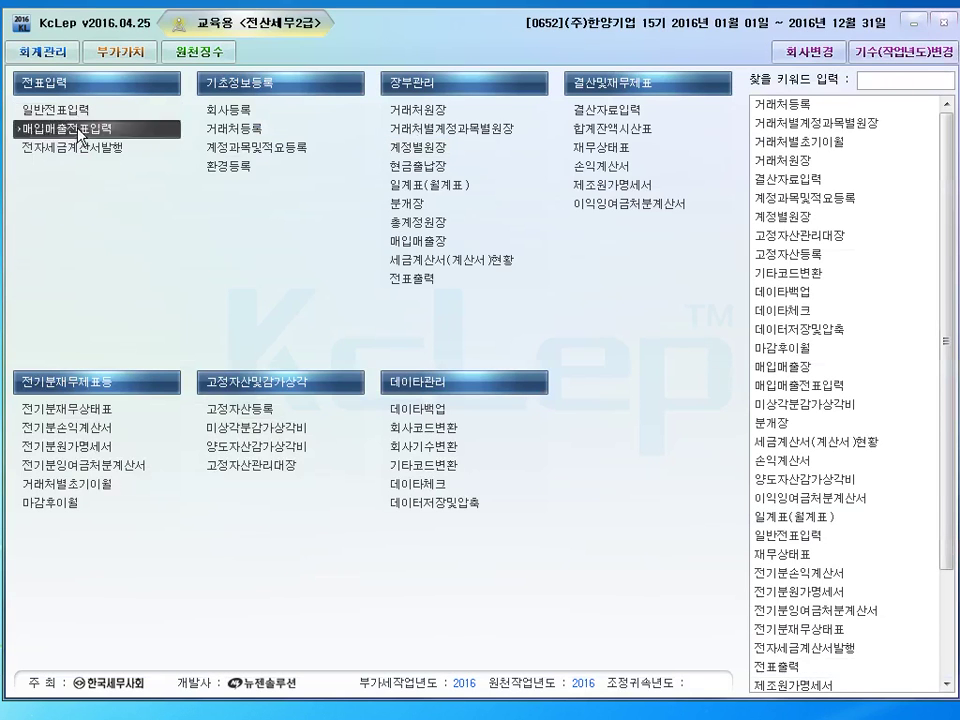
pyautogui.click(150, 148)
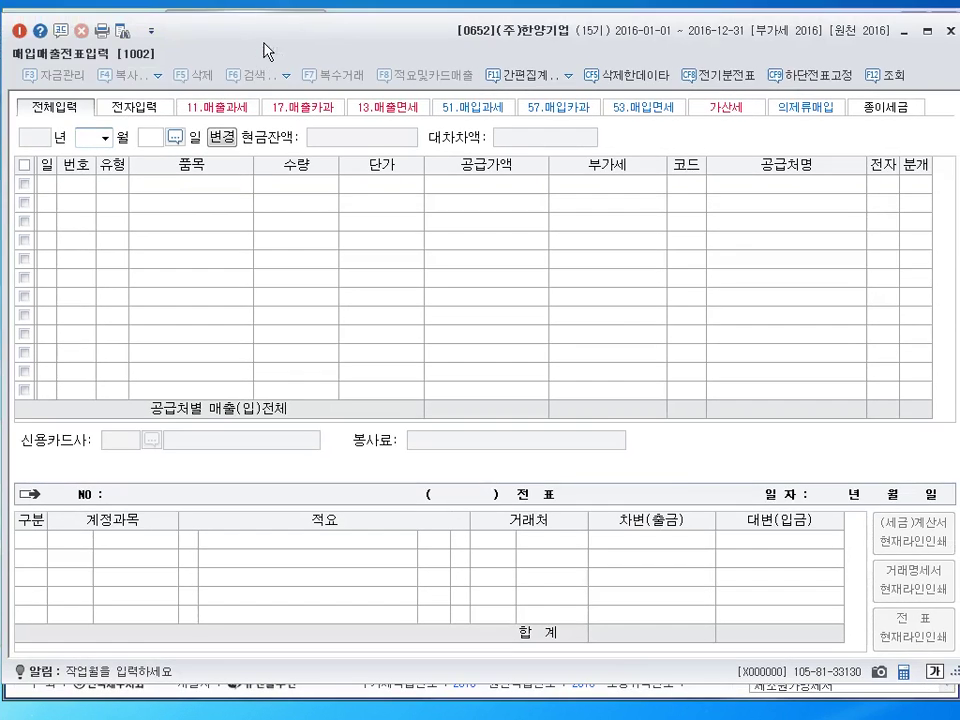
pyautogui.write('14')
pyautogui.press('Return')
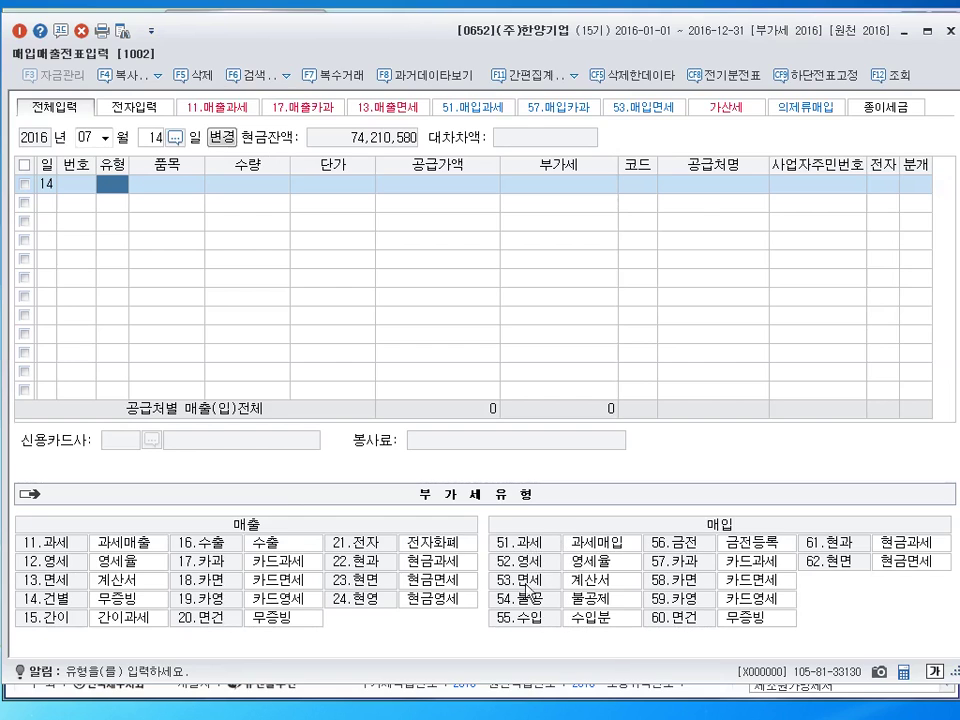
# Step: Start a July 14 zero-rated purchase line (52 영세) with item 원재료
pyautogui.click(512, 561)
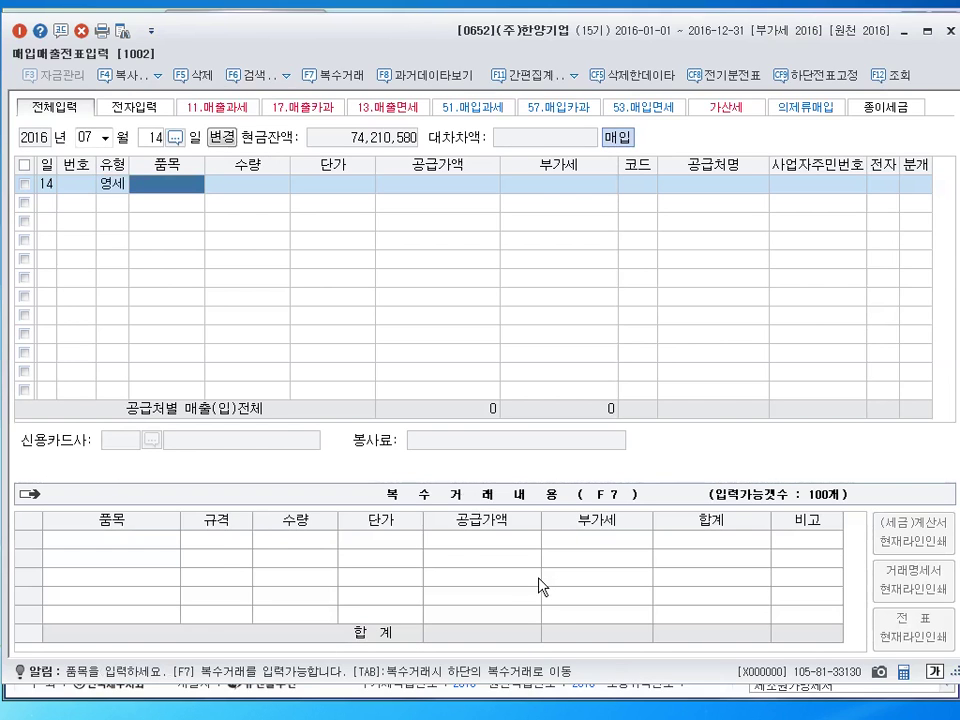
pyautogui.write('정ㄹ')
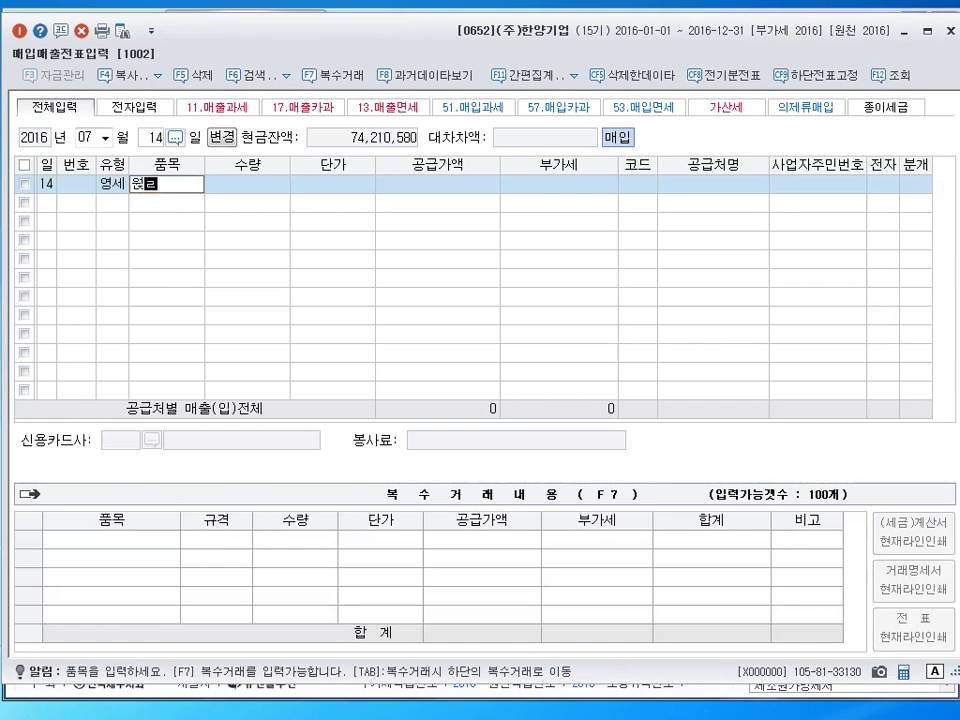
pyautogui.press('BackSpace')
pyautogui.press('BackSpace')
pyautogui.press('Hangul')
pyautogui.write('원재료')
pyautogui.press('Return')
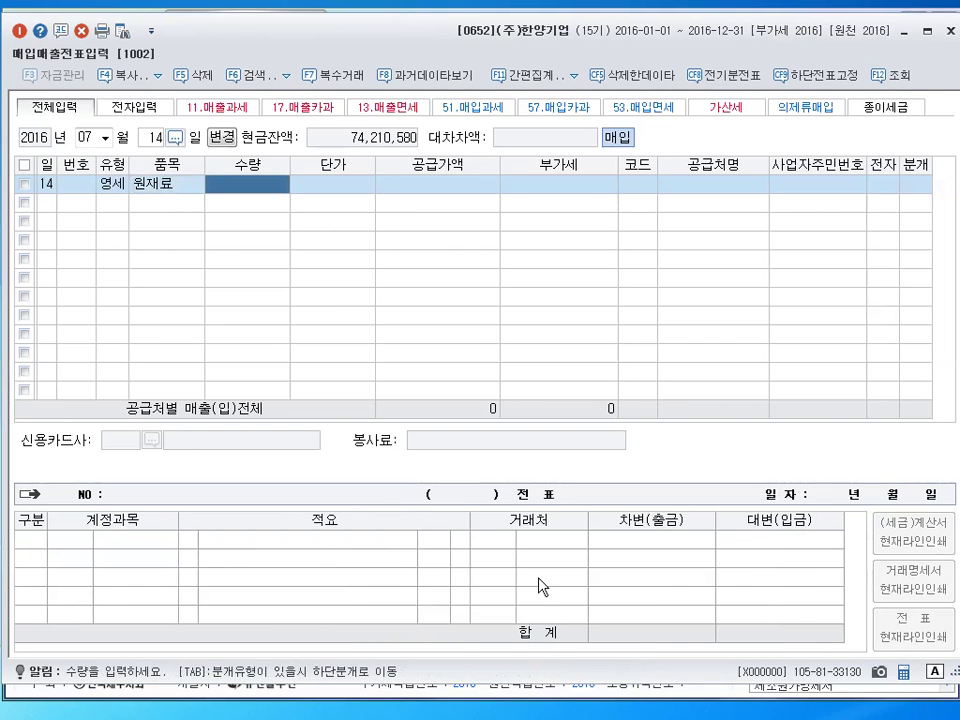
# Step: Set the July 14 원재료 purchase to a quantity of 4,000 at a unit price of 10,000
pyautogui.write('14000')
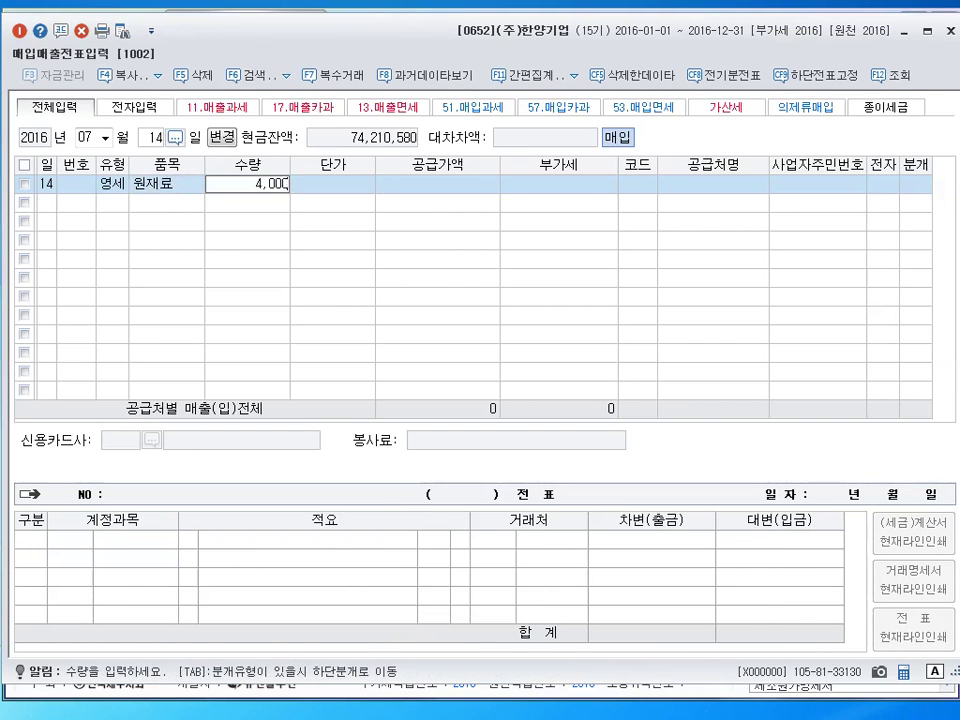
pyautogui.press('Return')
pyautogui.write('100000')
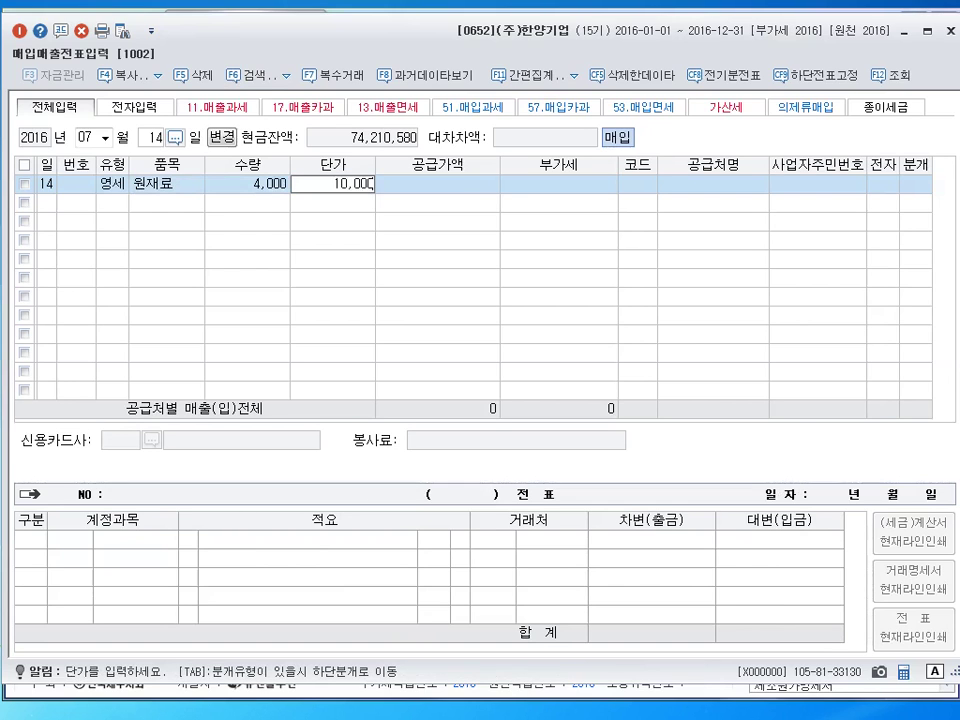
pyautogui.press('Return')
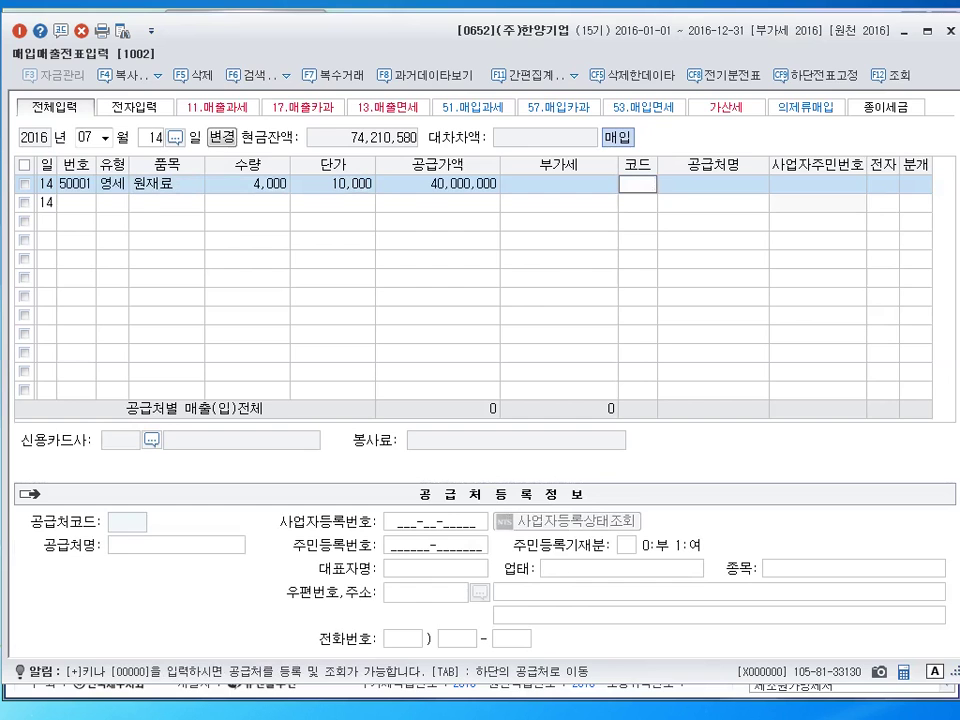
# Step: Assign supplier (주)웅전, mark the electronic invoice as 여, choose journal type 혼합, and accept the 원재료 debit line
pyautogui.write('웅전')
pyautogui.press('Return')
pyautogui.press('Return')
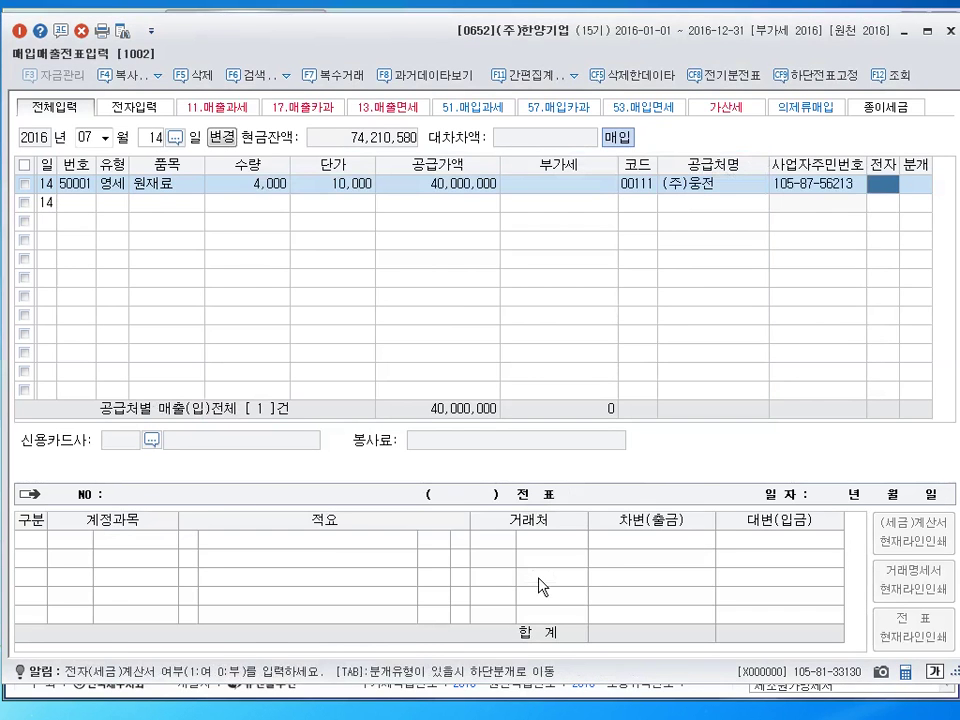
pyautogui.write('15')
pyautogui.write('3')
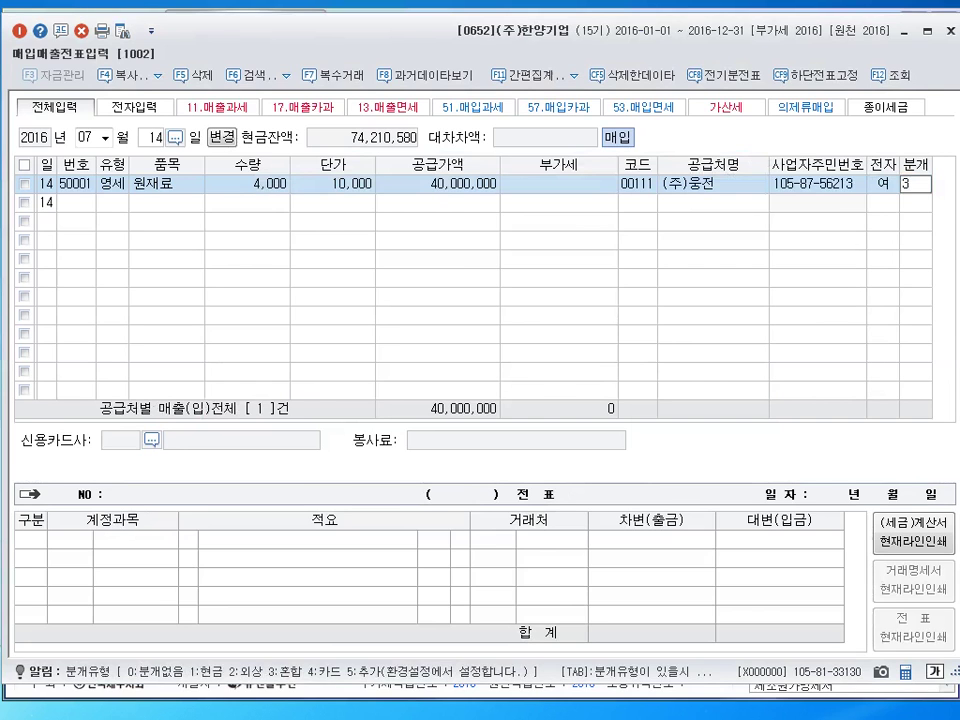
pyautogui.press('Return')
pyautogui.press('Return')
pyautogui.press('Return')
pyautogui.press('Return')
pyautogui.press('Return')
pyautogui.press('Return')
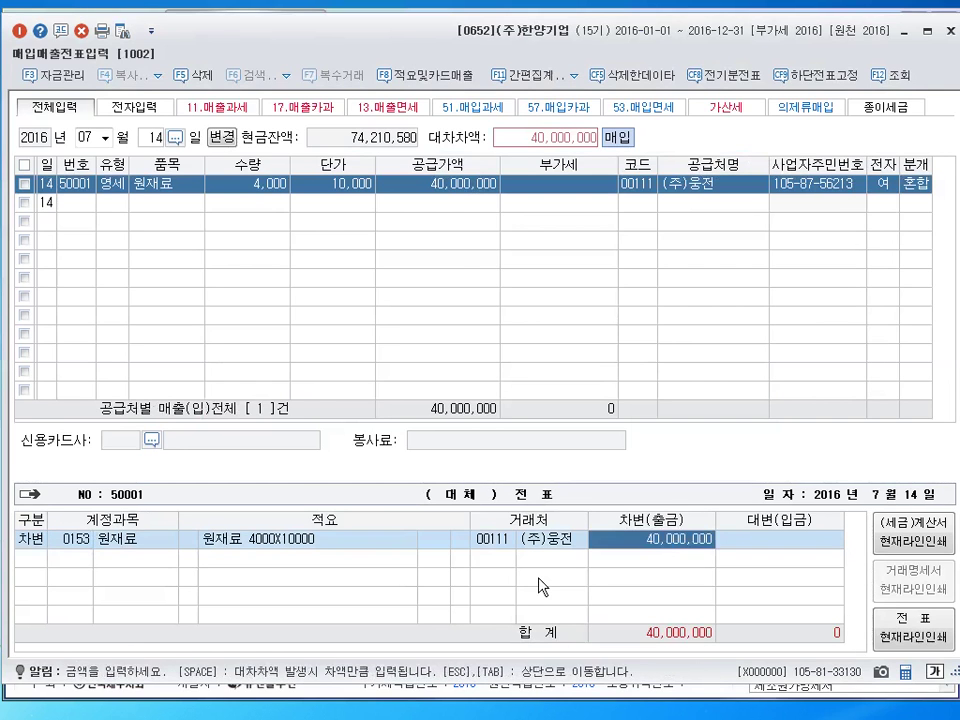
# Step: Balance the July 14 purchase journal with a credit line for account 0114 단기대여금 of 40,000,000
pyautogui.write('4')
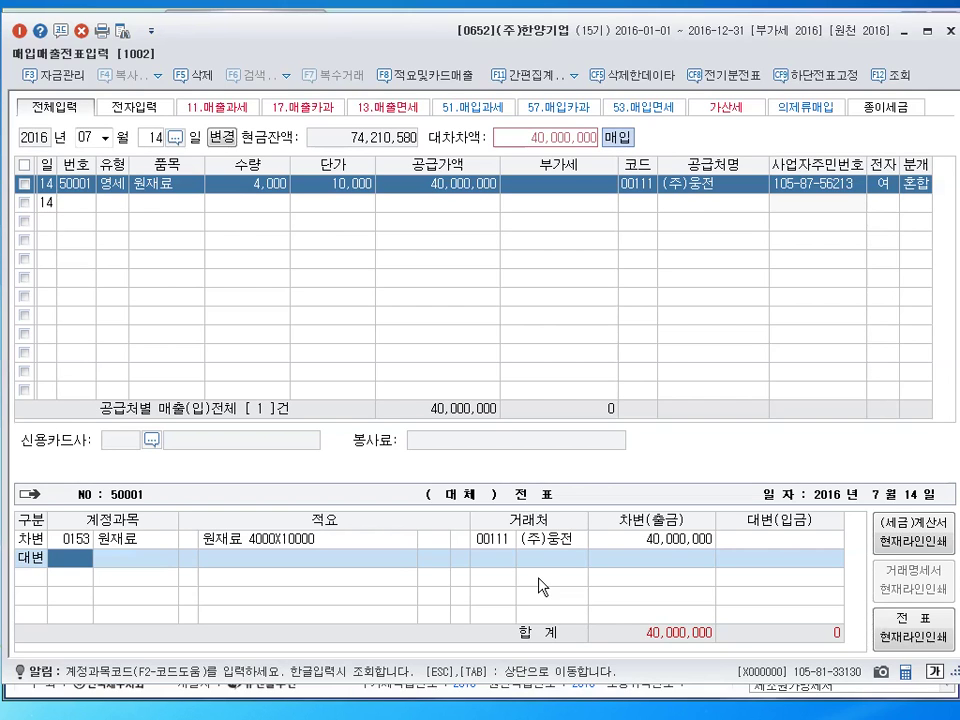
pyautogui.write('114')
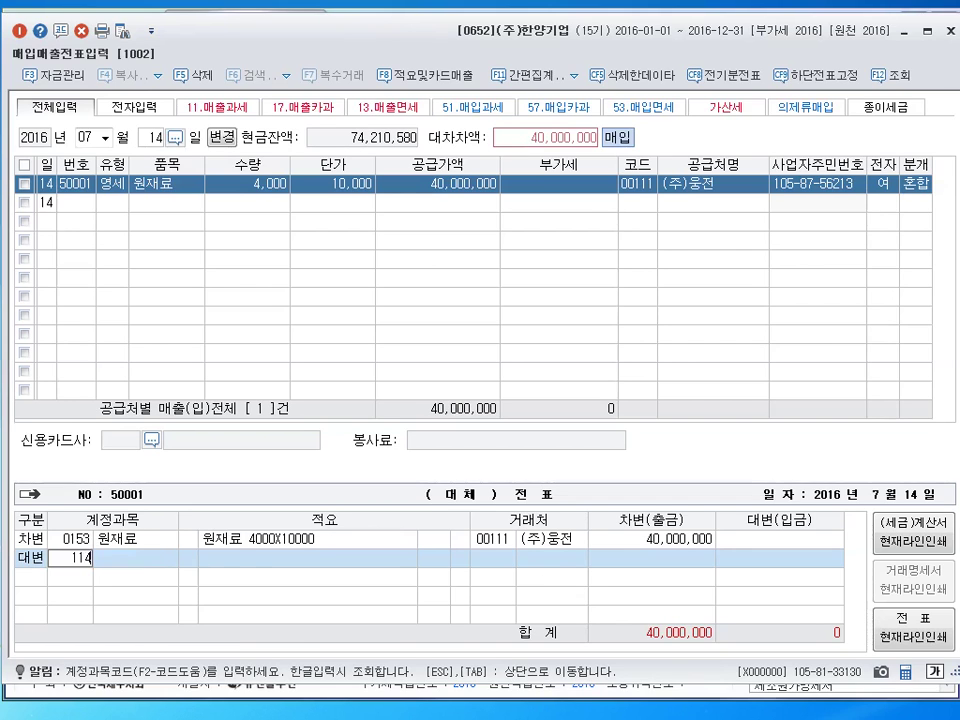
pyautogui.press('Return')
pyautogui.press('Return')
pyautogui.press('Return')
pyautogui.press('Return')
pyautogui.press('Up')
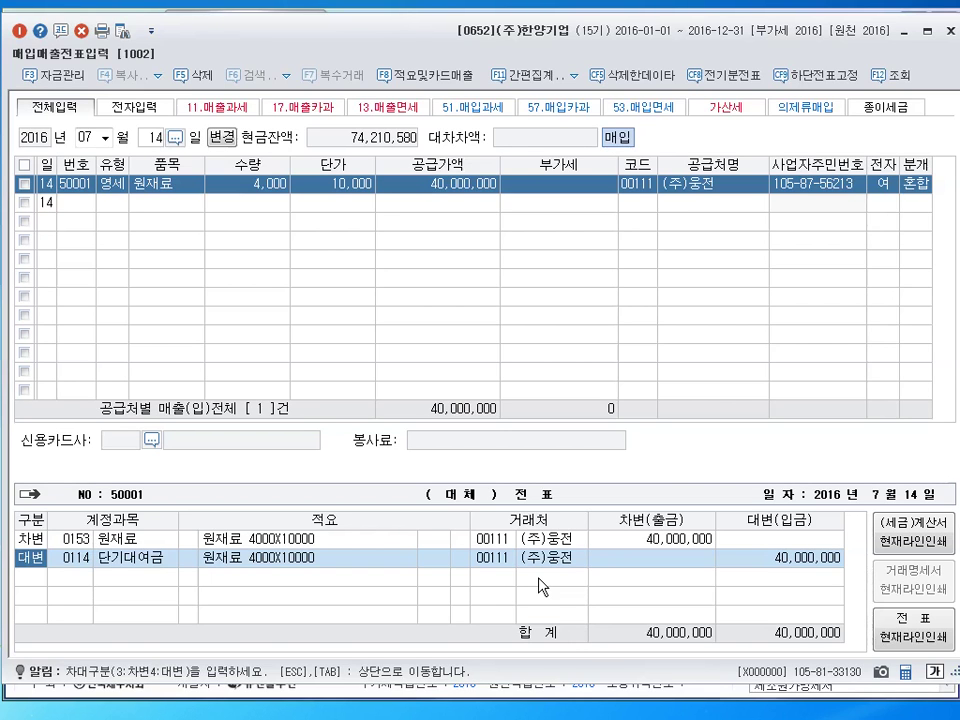
pyautogui.press('Return')
pyautogui.press('Return')
pyautogui.press('Return')
pyautogui.press('Return')
pyautogui.press('Return')
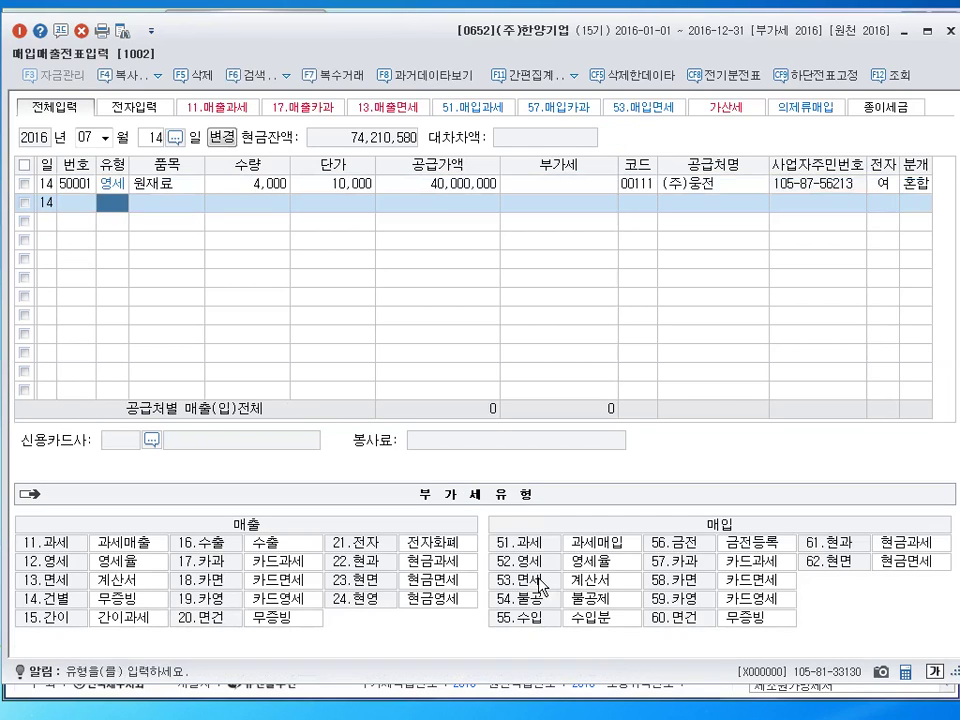
# Step: Change the purchase and sales voucher date to July 18
pyautogui.press('Escape')
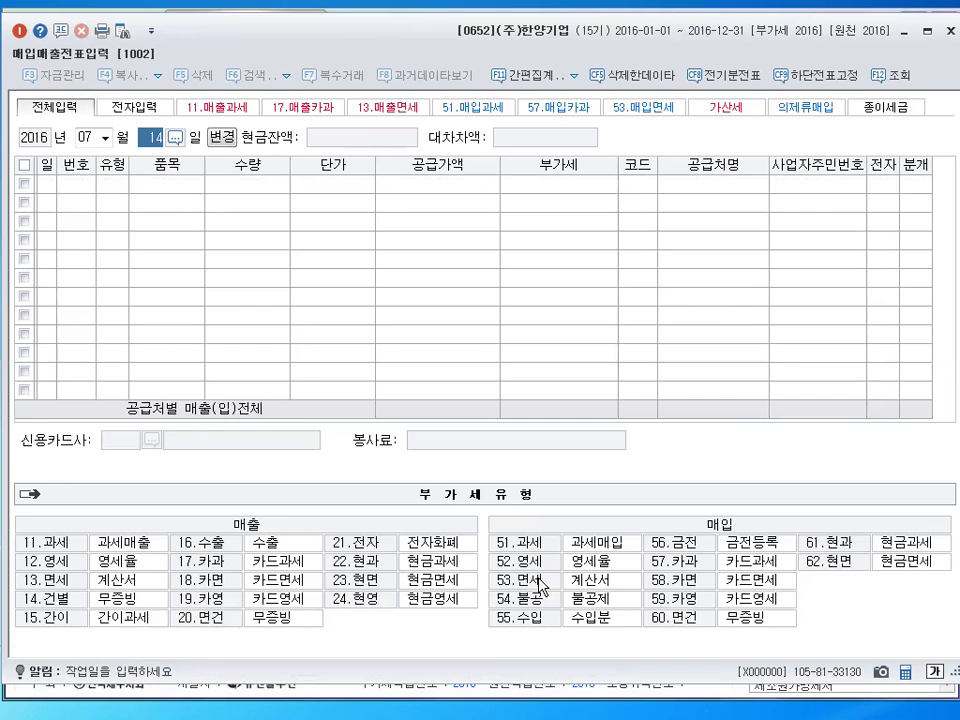
pyautogui.write('18')
pyautogui.press('Return')
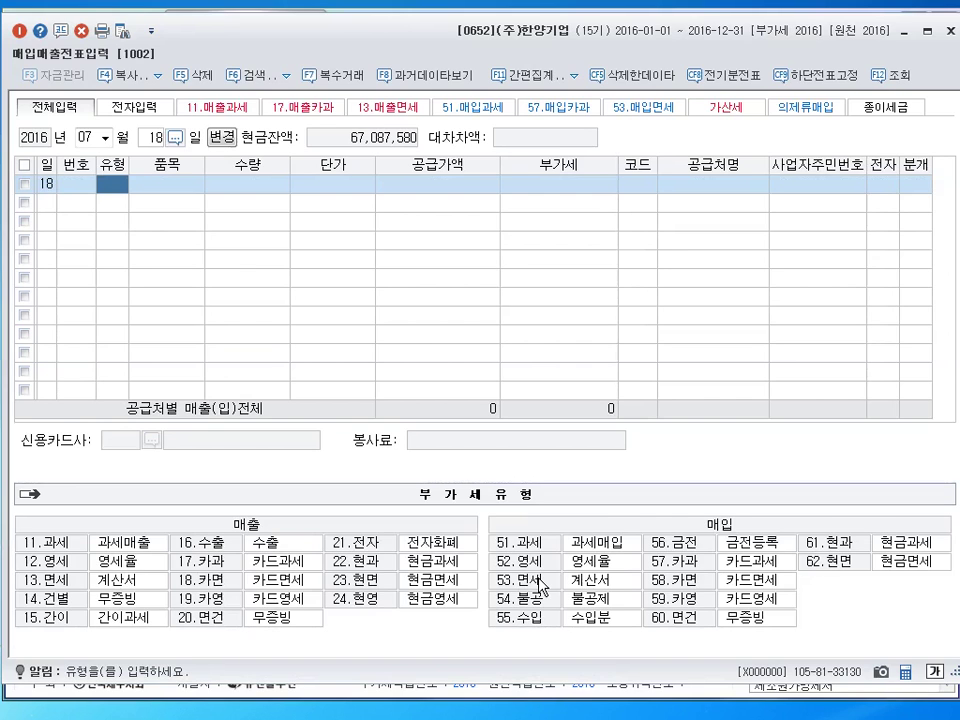
# Step: Enter a July 18 taxable sales line (11 과세) for 제품 with a supply value of 40,000,000 and VAT of 4,000,000
pyautogui.write('11')
pyautogui.press('Return')
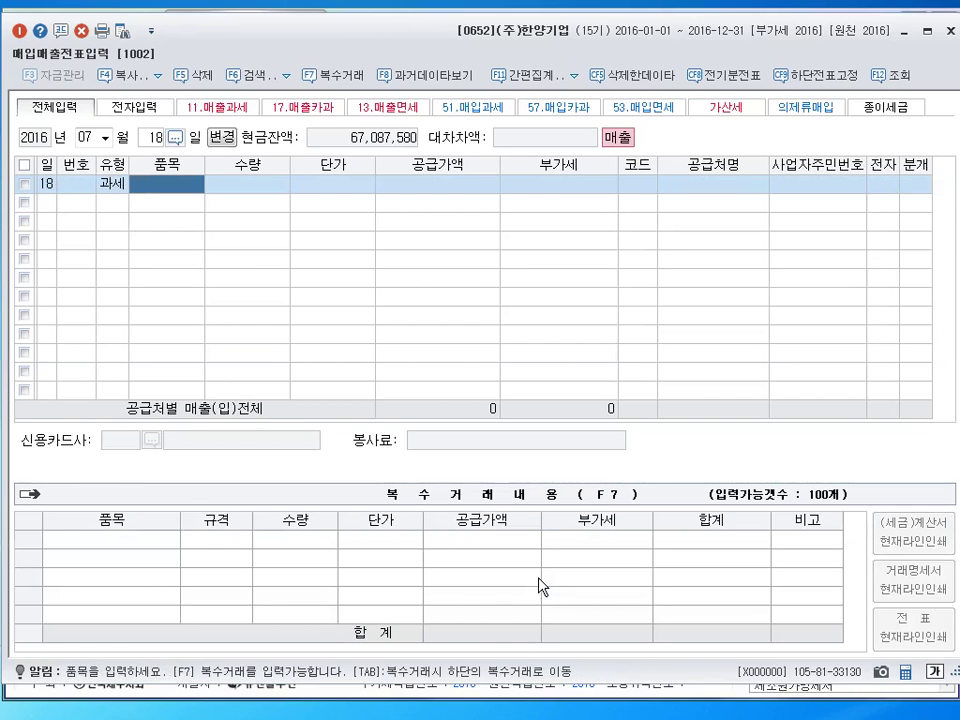
pyautogui.write('제품')
pyautogui.press('Return')
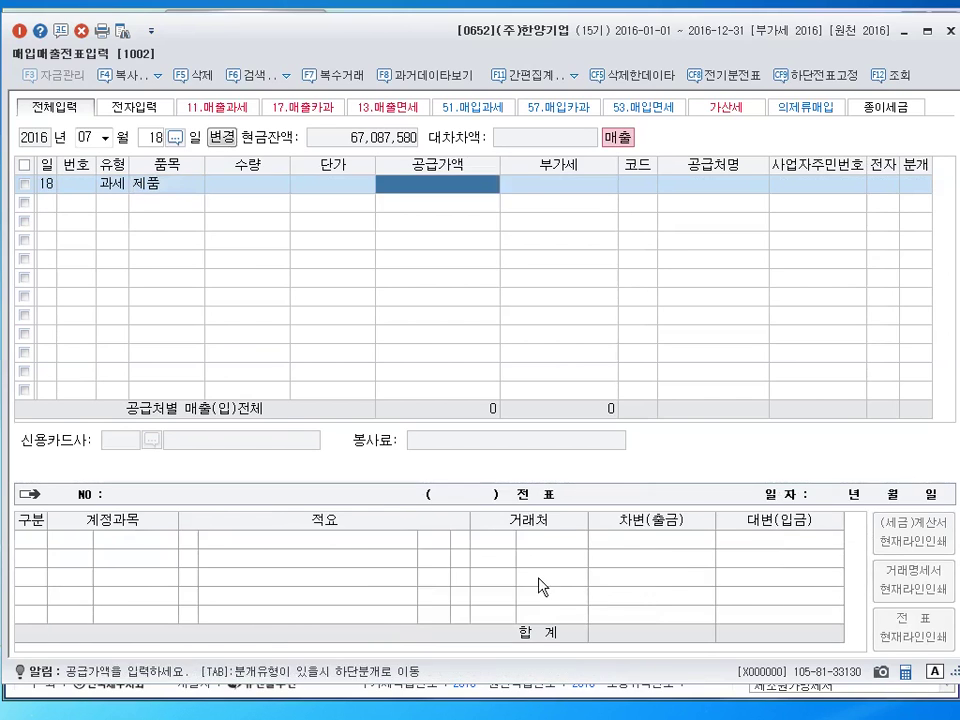
pyautogui.write('40000000000')
pyautogui.press('Return')
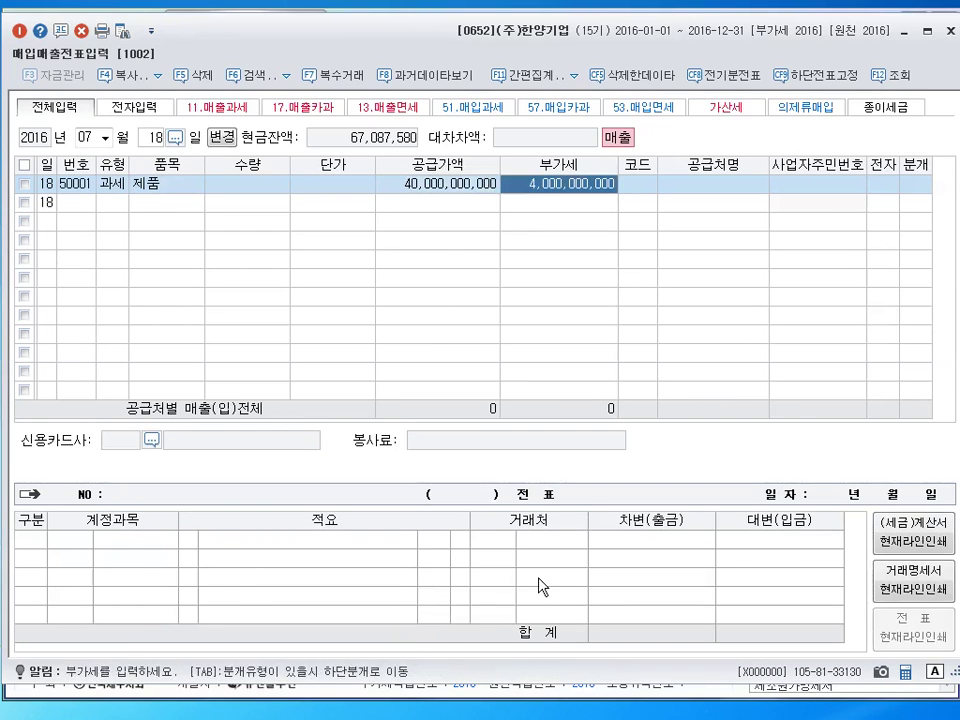
pyautogui.press('Left')
pyautogui.write('40000000')
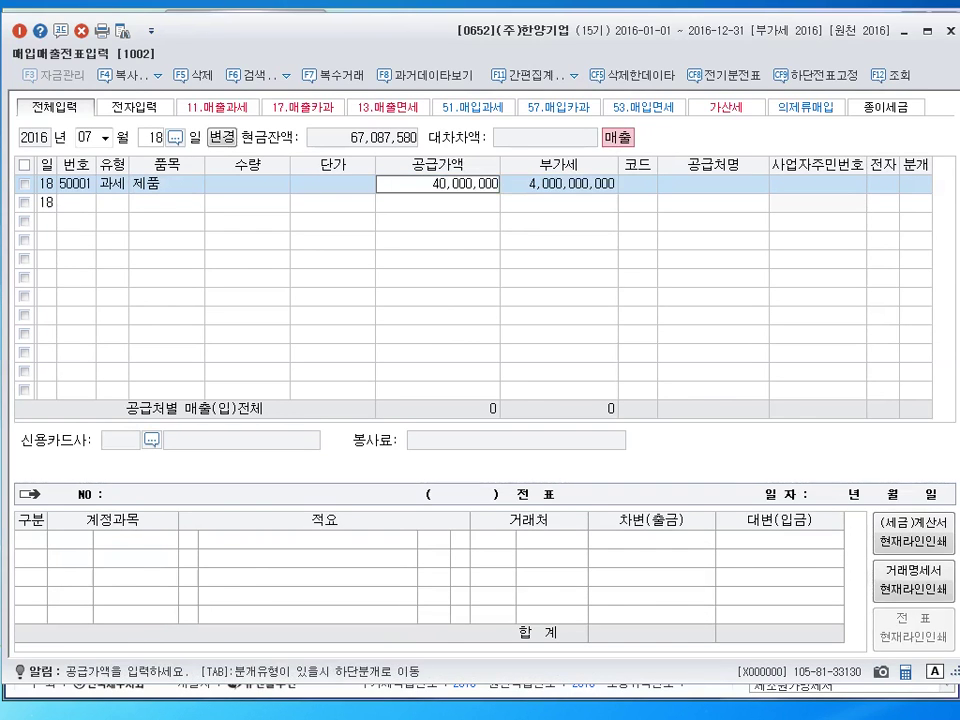
pyautogui.press('Return')
pyautogui.press('Return')
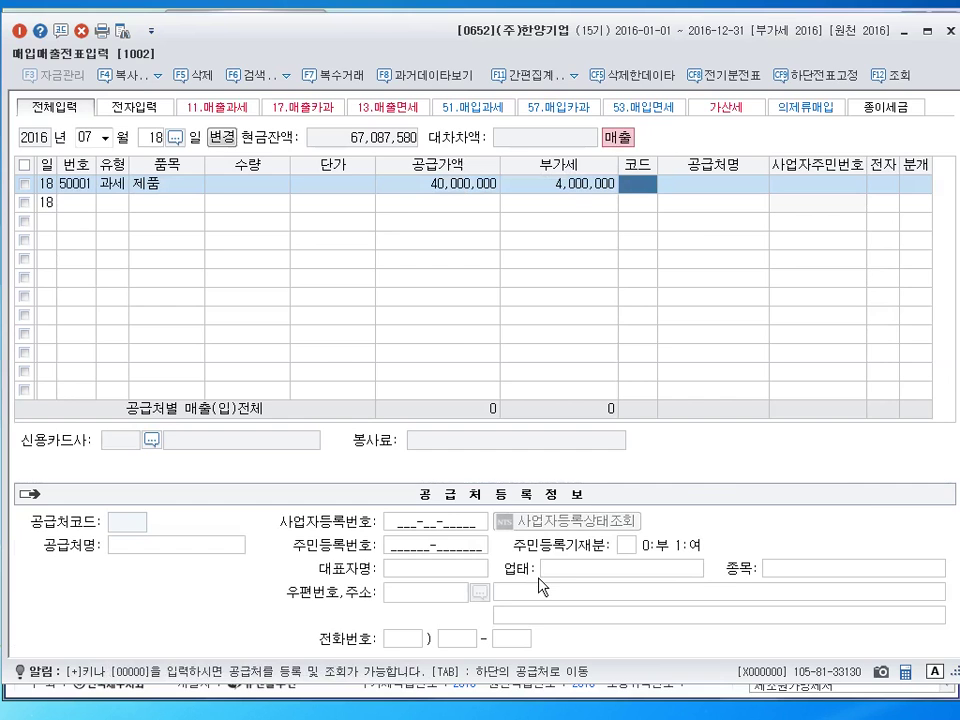
# Step: Assign customer (주)미생 to the July 18 sale, mark the electronic invoice as 여 and choose journal type 혼합
pyautogui.press('Hangul')
pyautogui.write('미생')
pyautogui.press('Return')
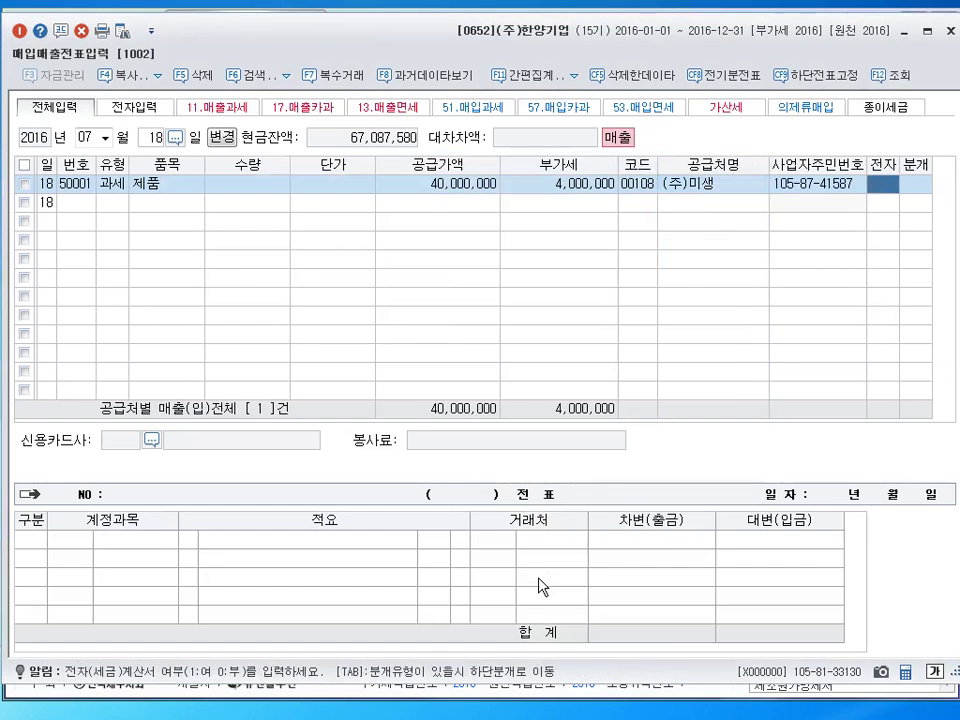
pyautogui.press('Return')
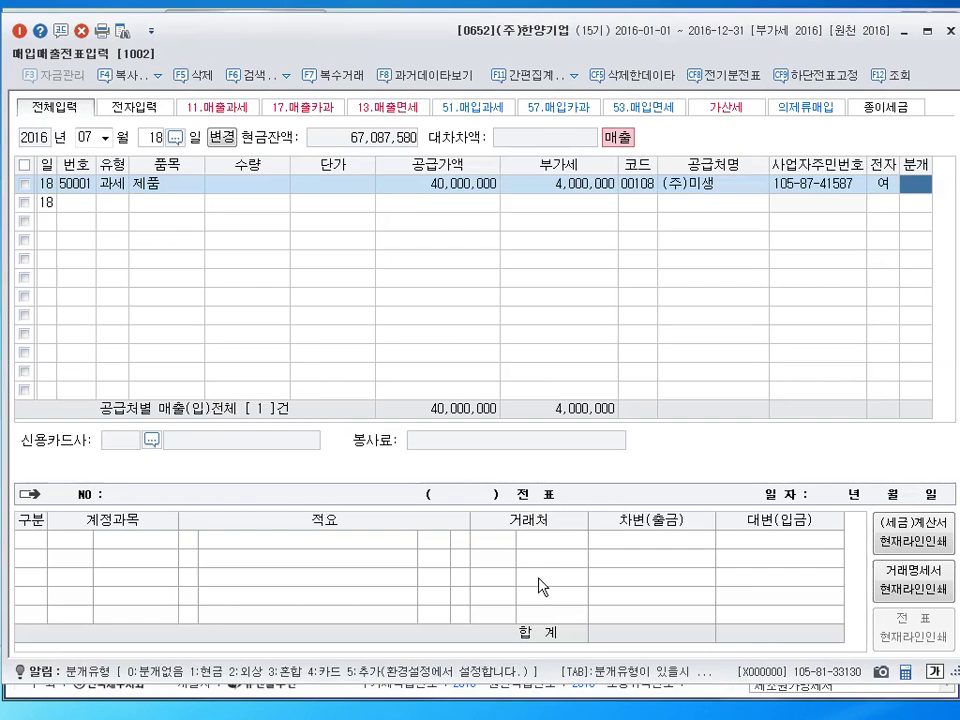
pyautogui.write('3')
pyautogui.press('Return')
pyautogui.press('Return')
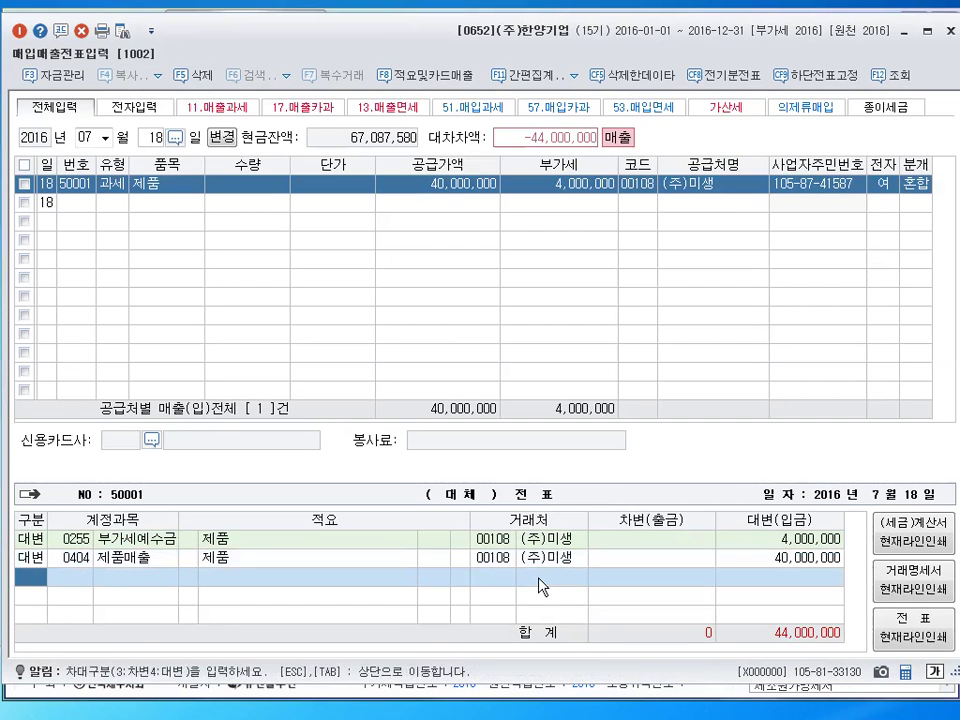
# Step: Add a debit line for account 0103 보통예금 of 11,000,000 to the July 18 sales journal
pyautogui.write('1')
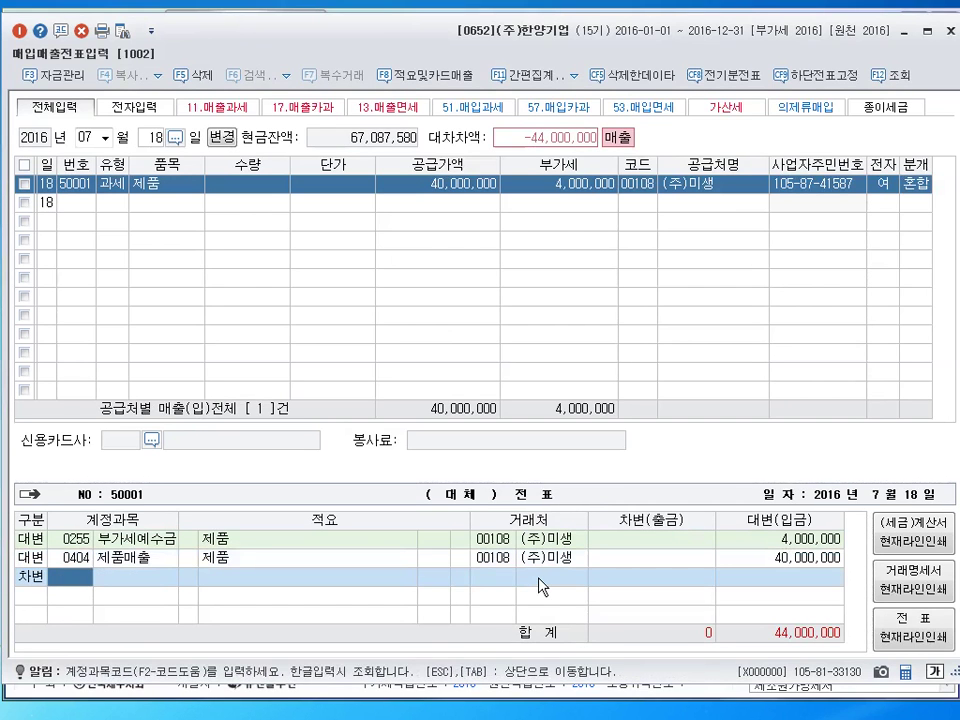
pyautogui.write('103')
pyautogui.press('Return')
pyautogui.press('Return')
pyautogui.press('Return')
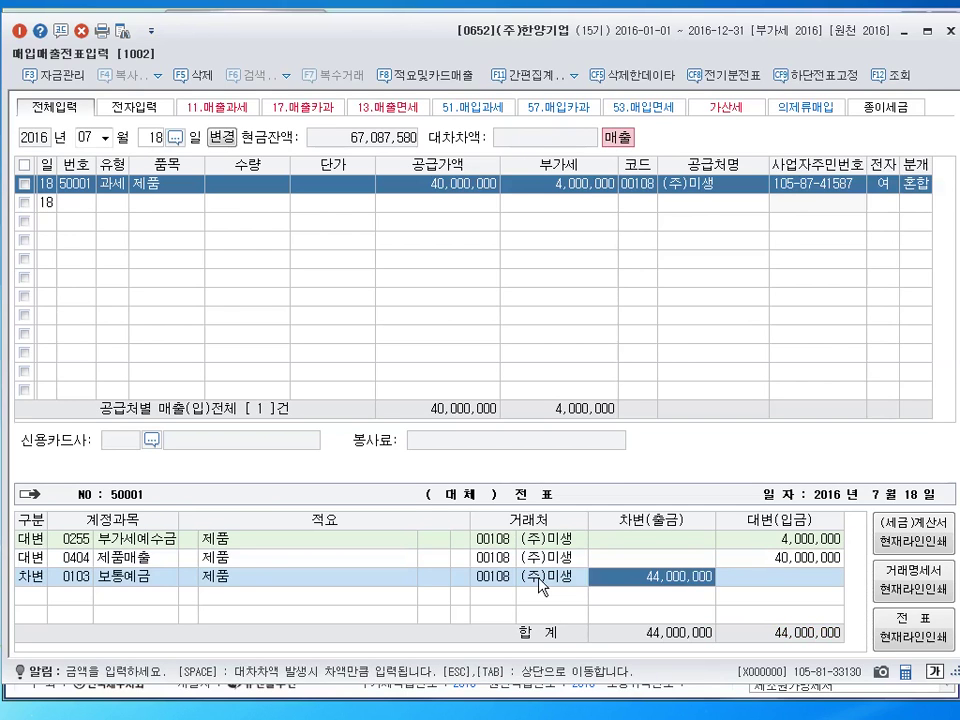
pyautogui.write('11000000')
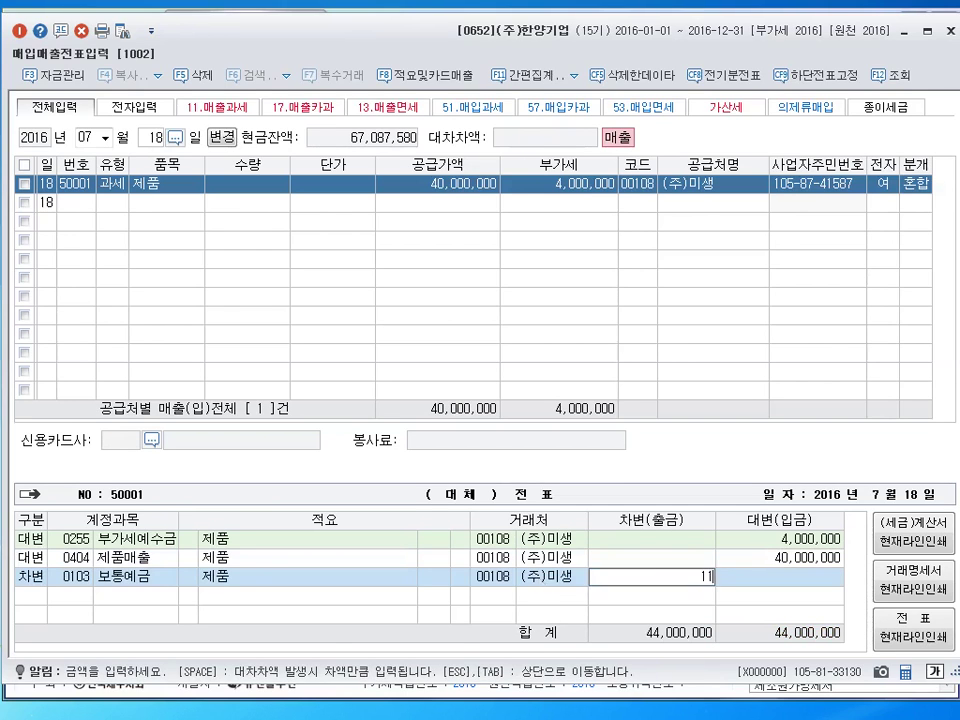
pyautogui.press('Return')
# Step: Balance the July 18 sales journal with a debit line for account 0108 외상매출금 of 33,000,000
pyautogui.write('108')
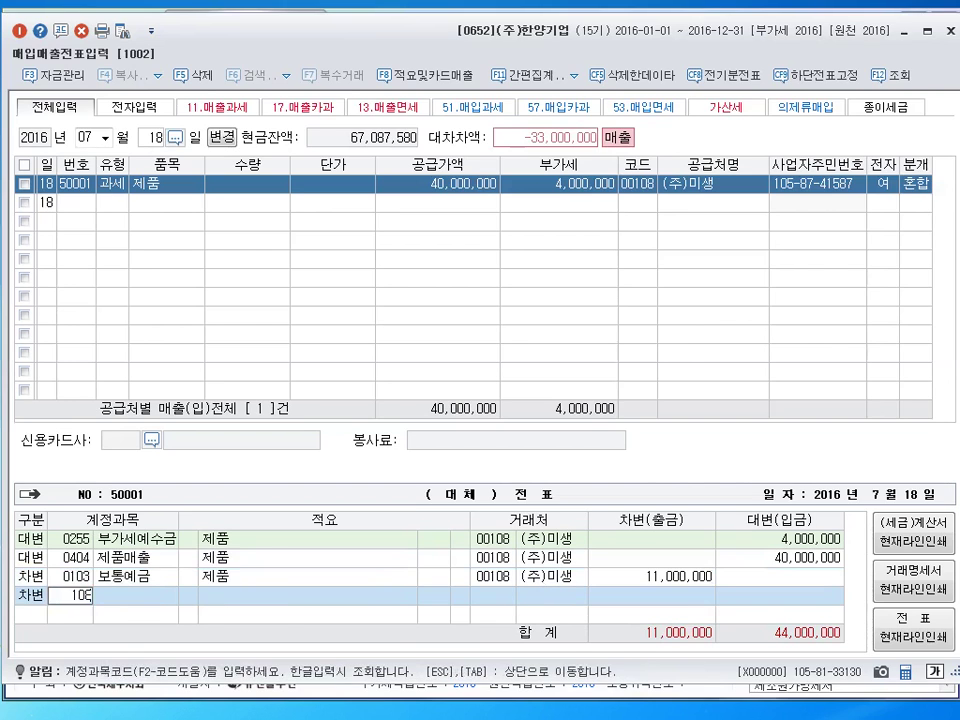
pyautogui.press('Return')
pyautogui.press('Return')
pyautogui.press('Return')
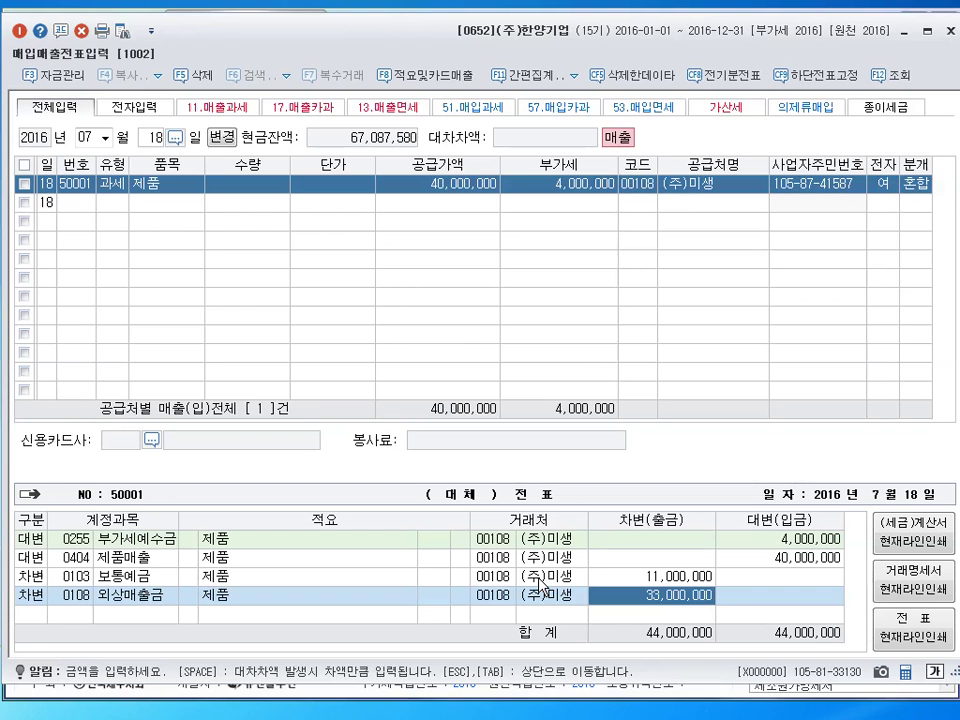
pyautogui.press('Escape')
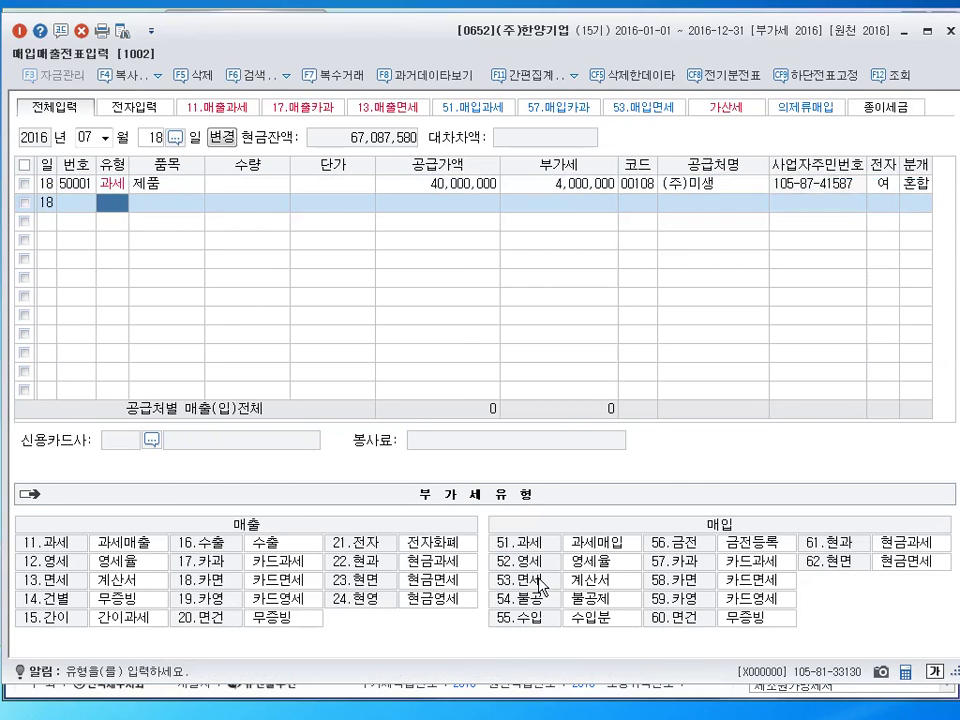
# Step: Change the purchase and sales voucher date to August 6
pyautogui.press('Escape')
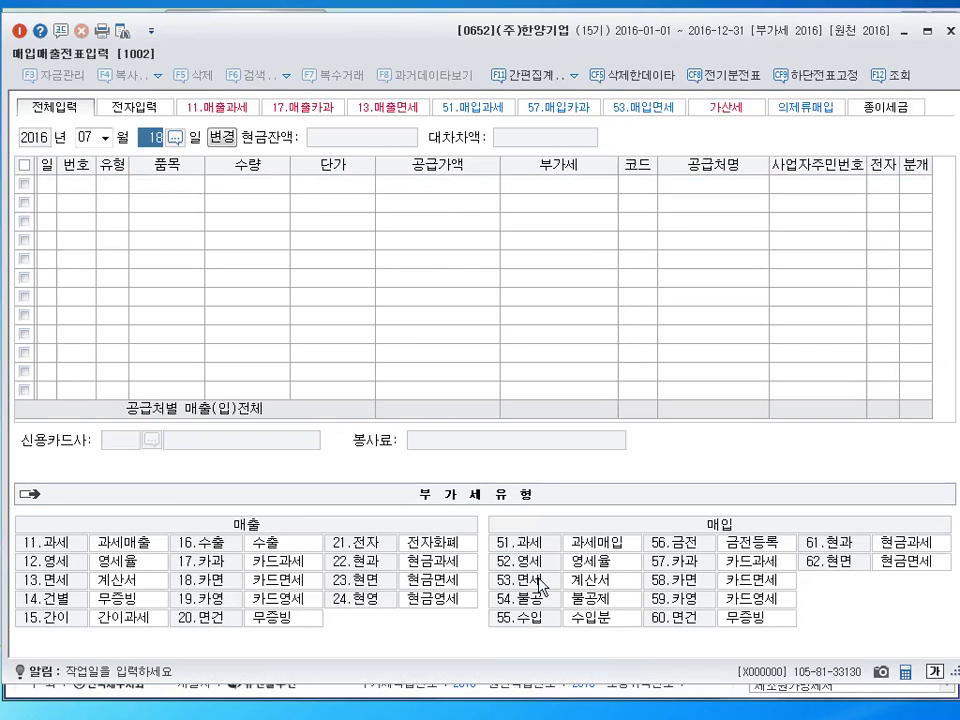
pyautogui.write('8')
pyautogui.press('Return')
pyautogui.press('Escape')
pyautogui.hotkey('shift', 'Tab')
pyautogui.write('08')
pyautogui.press('Return')
pyautogui.write('6')
pyautogui.press('Return')
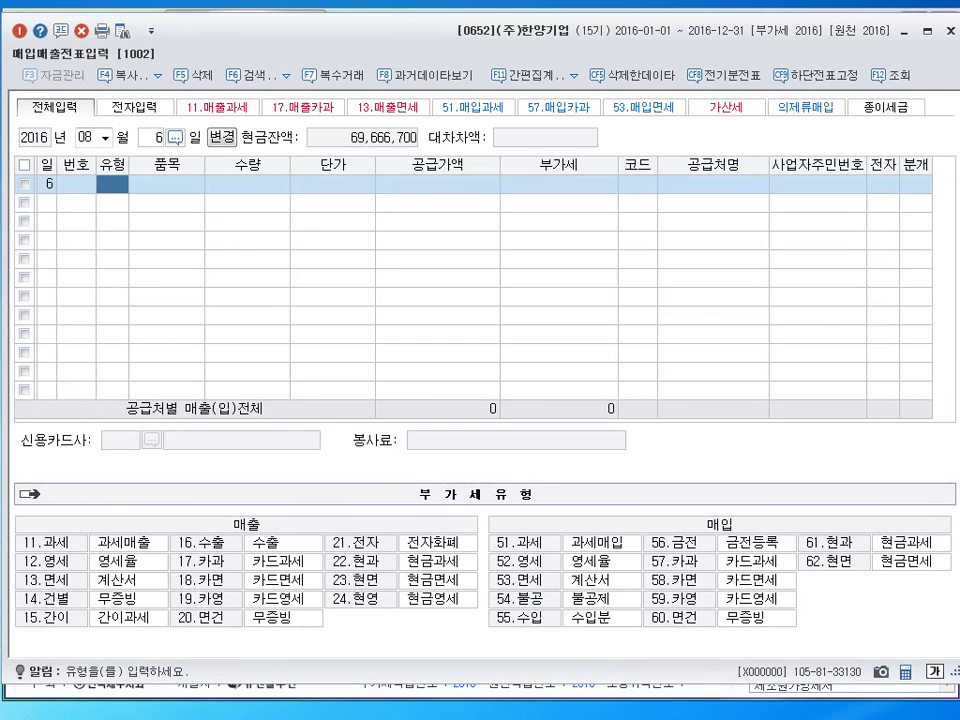
# Step: Enter the August 6 purchase as type 51.과세 with item 건물 and a supply value of 50,000,000
pyautogui.write('51')
pyautogui.press('Return')
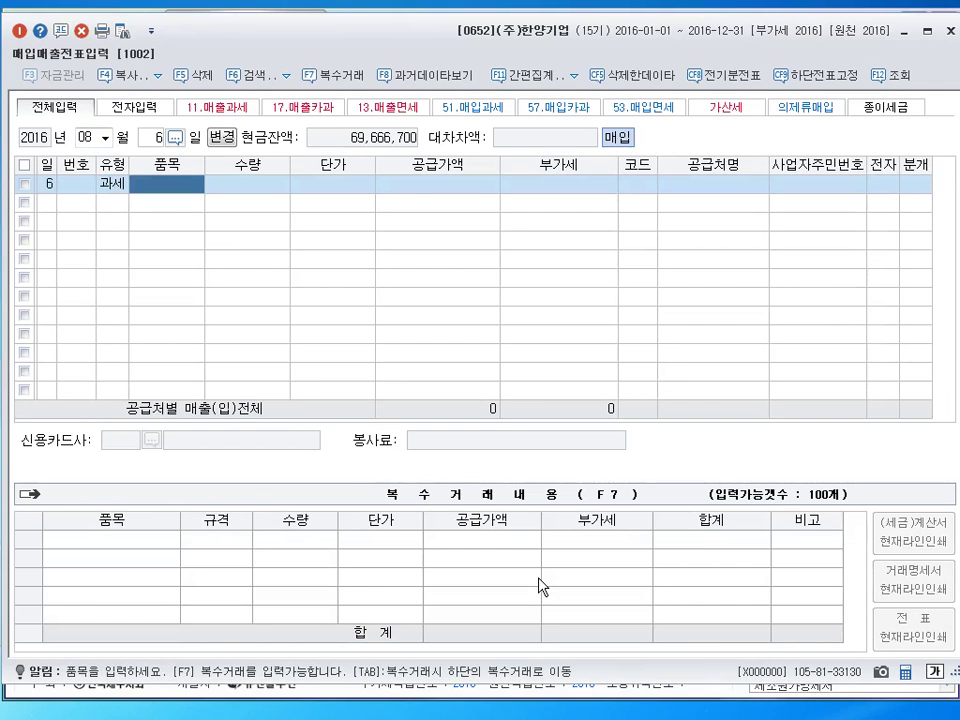
pyautogui.write('건물')
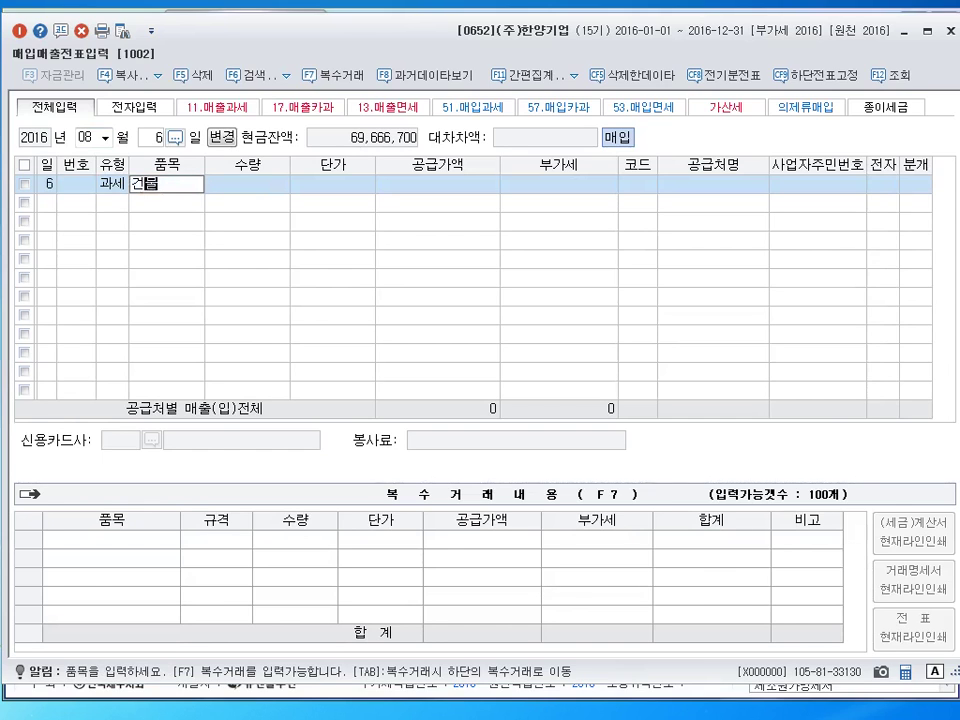
pyautogui.press('Return')
pyautogui.press('Return')
pyautogui.press('Return')
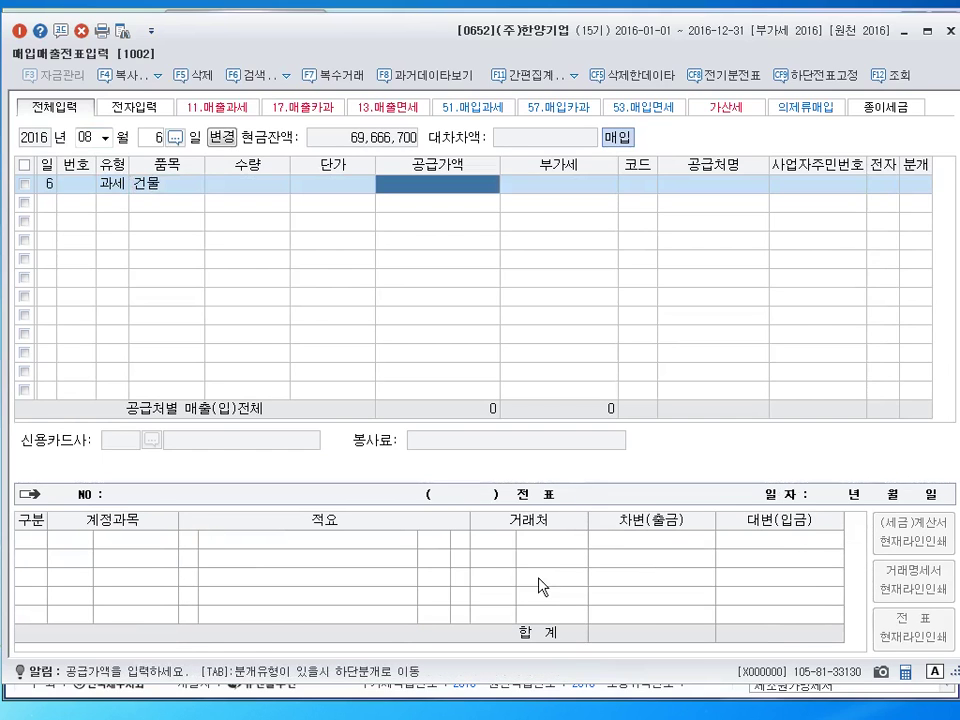
pyautogui.write('50,000,000')
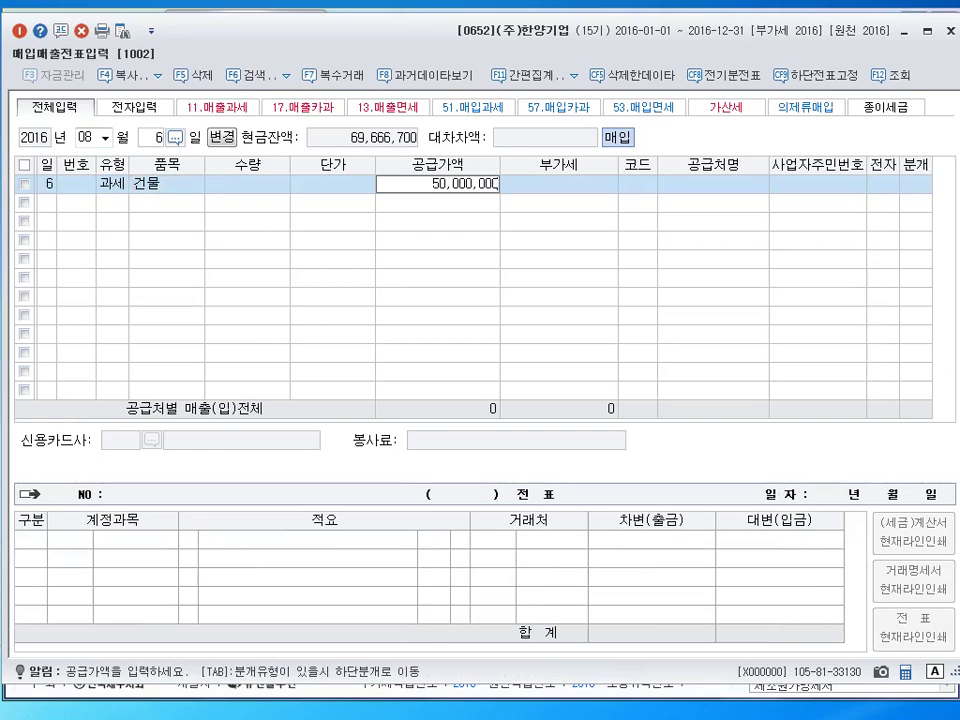
pyautogui.press('Return')
pyautogui.press('Return')
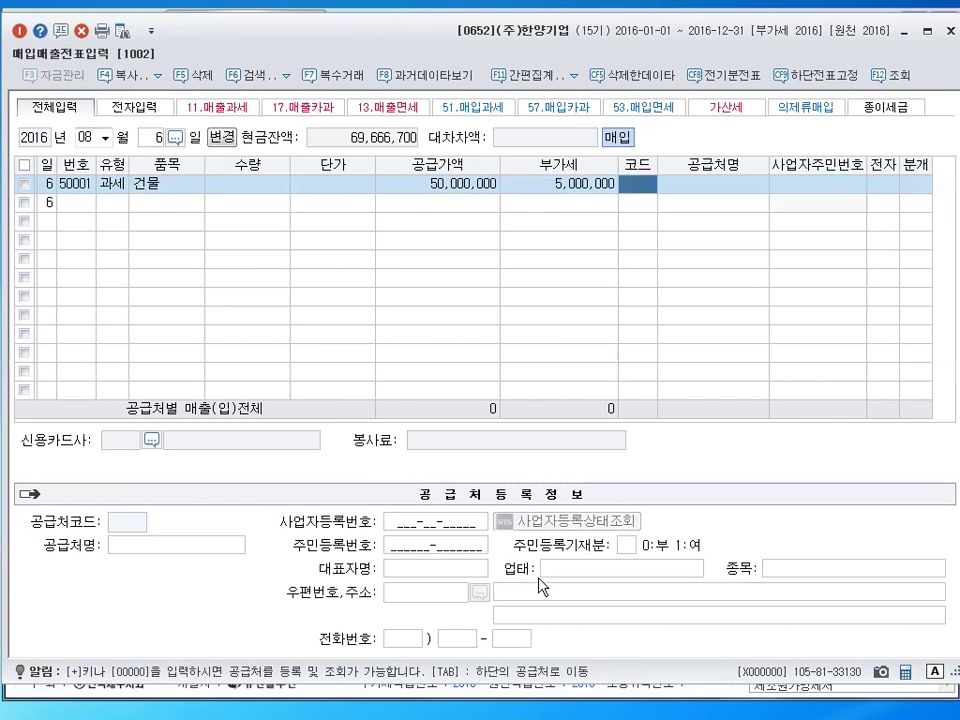
# Step: Assign supplier (주)나이스 to the August 6 purchase, mark the electronic invoice as 여 and choose journal type 혼합
pyautogui.write('나이')
pyautogui.press('Return')
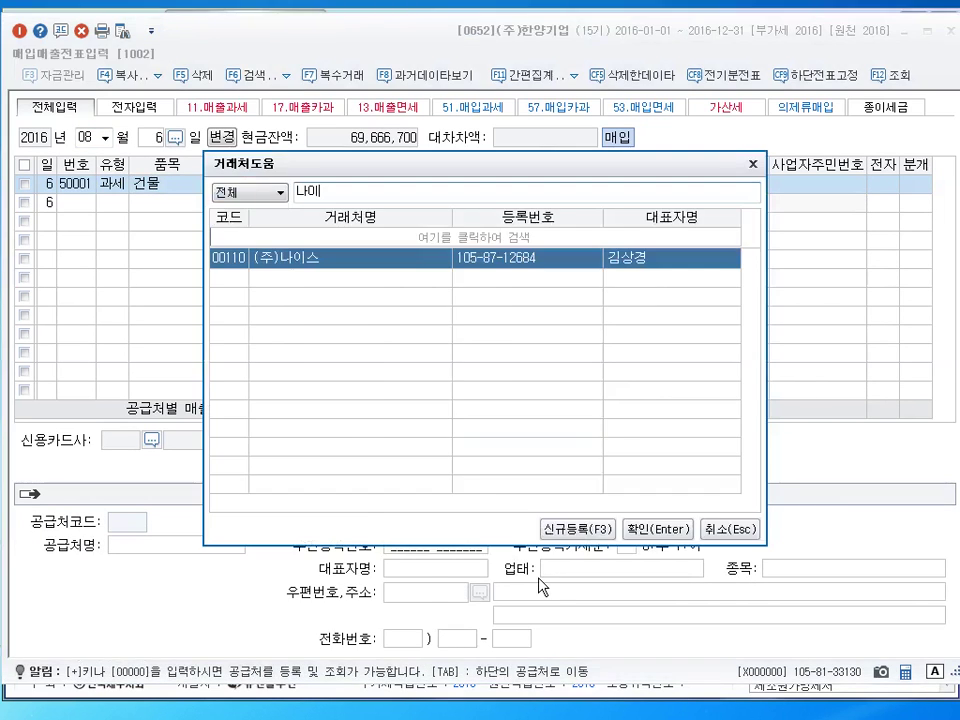
pyautogui.press('Return')
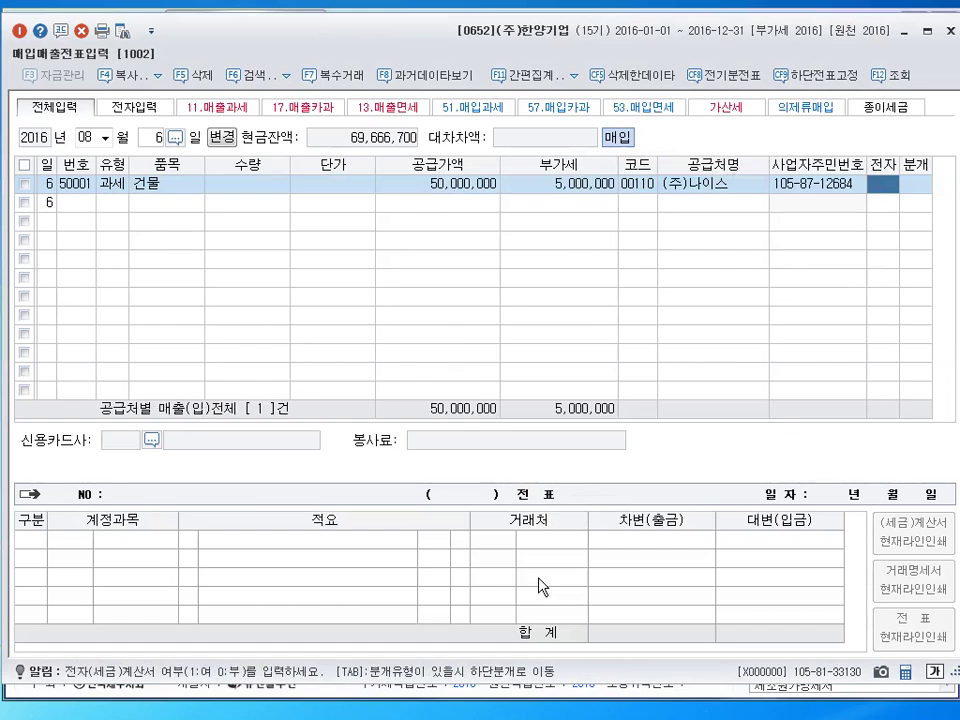
pyautogui.write('1')
pyautogui.press('Return')
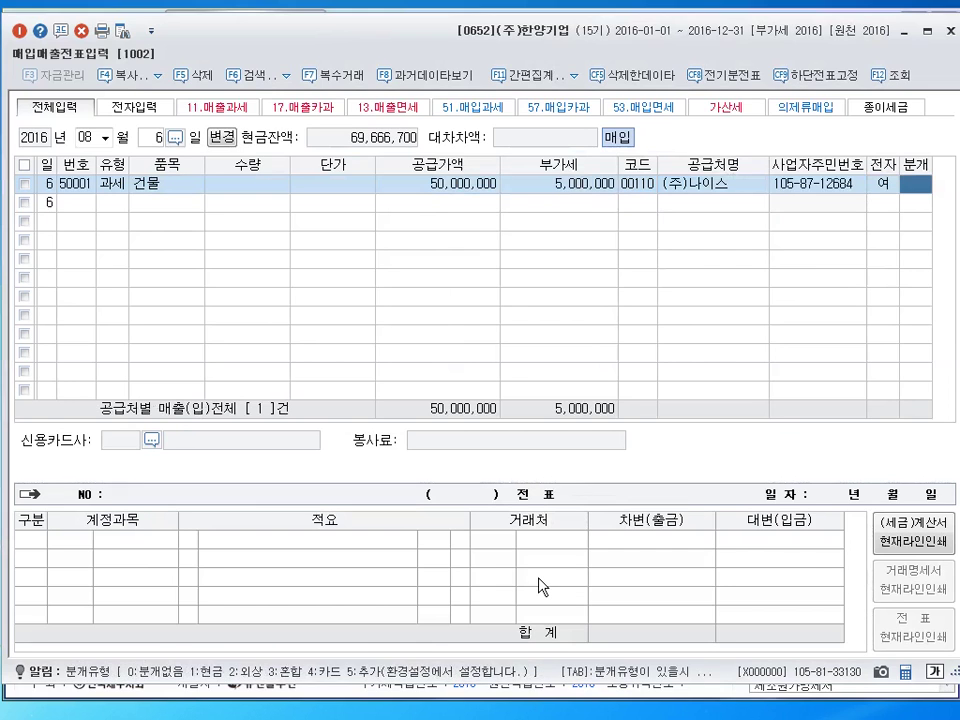
pyautogui.write('3')
pyautogui.press('Return')
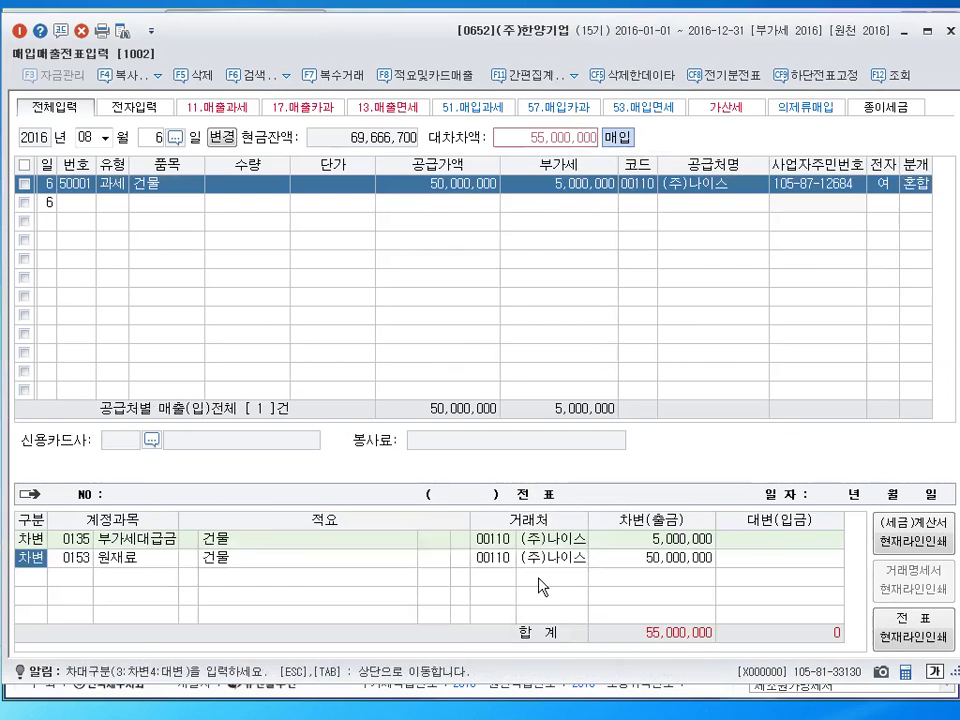
# Step: Replace the account 원재료 on the 50,000,000 debit line of the August 6 journal with 0202 건물
pyautogui.press('Return')
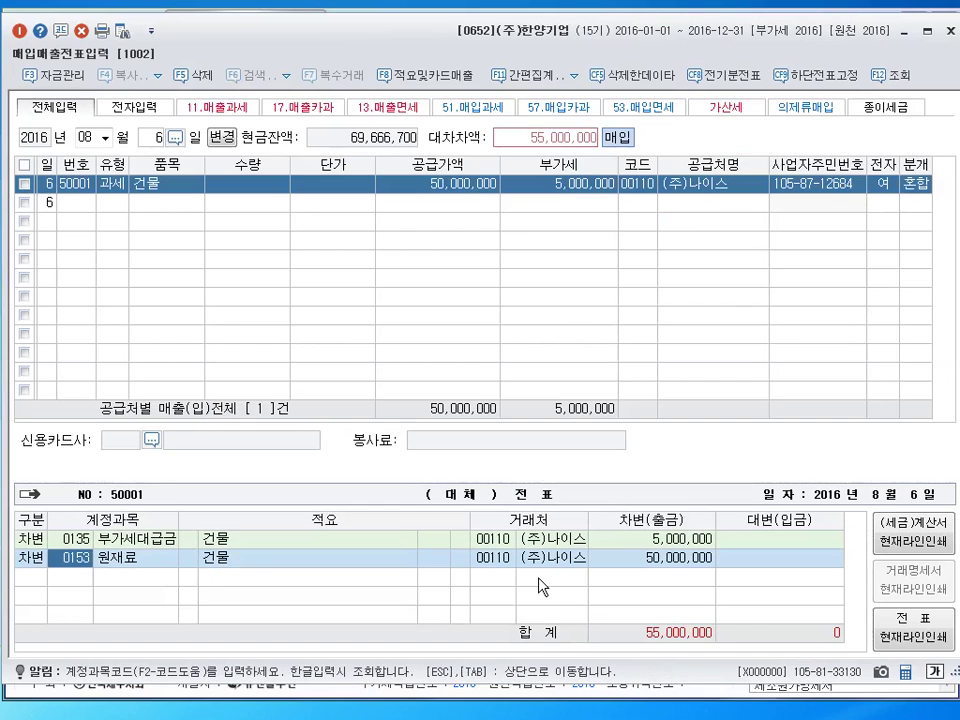
pyautogui.write('202')
pyautogui.press('Return')
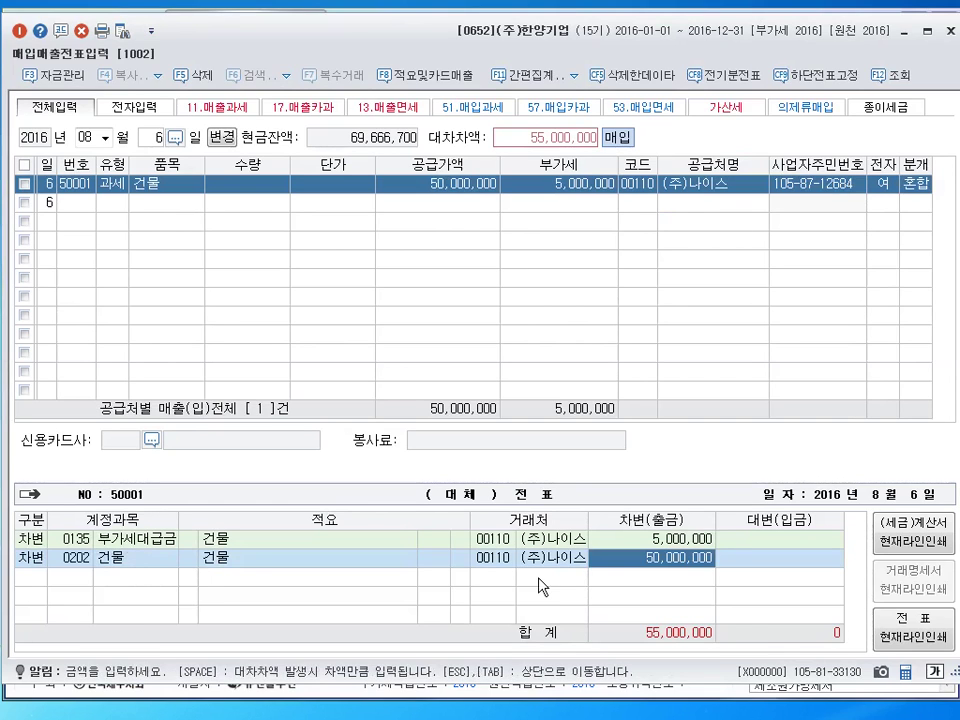
pyautogui.press('Return')
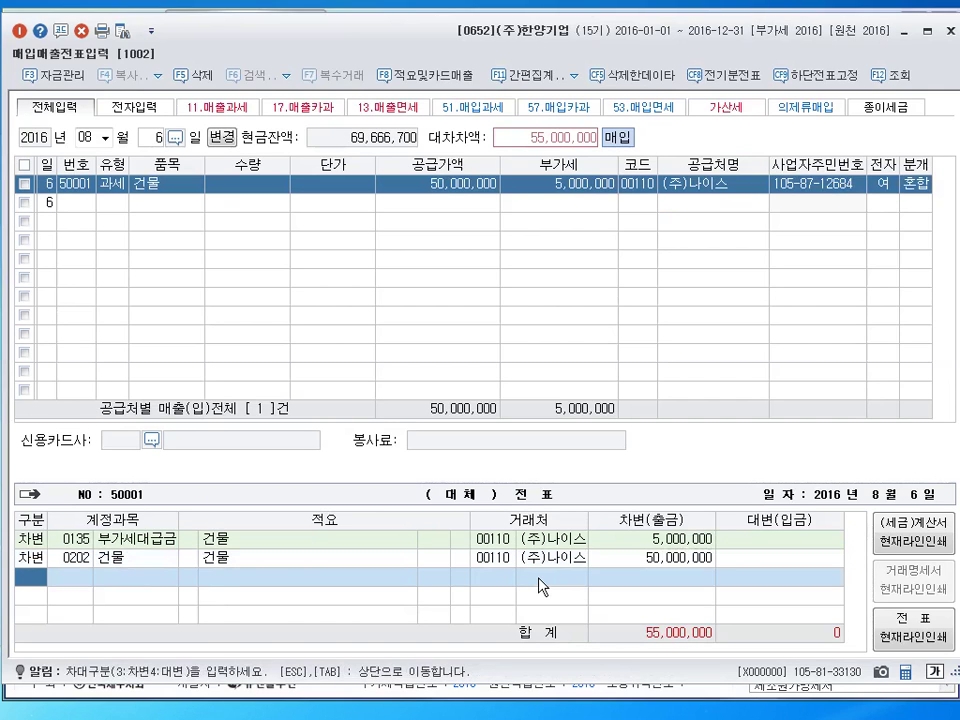
# Step: Add a credit line for account 0383 자기주식 of 40,000,000 to the August 6 purchase journal
pyautogui.write('4')
pyautogui.press('Return')
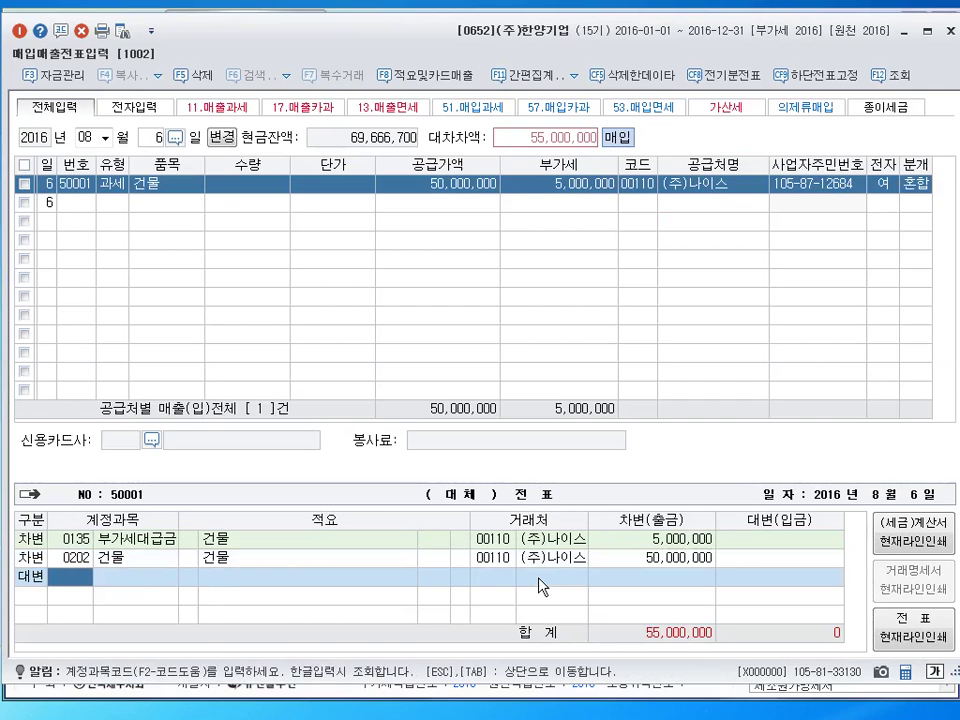
pyautogui.write('383')
pyautogui.press('Return')
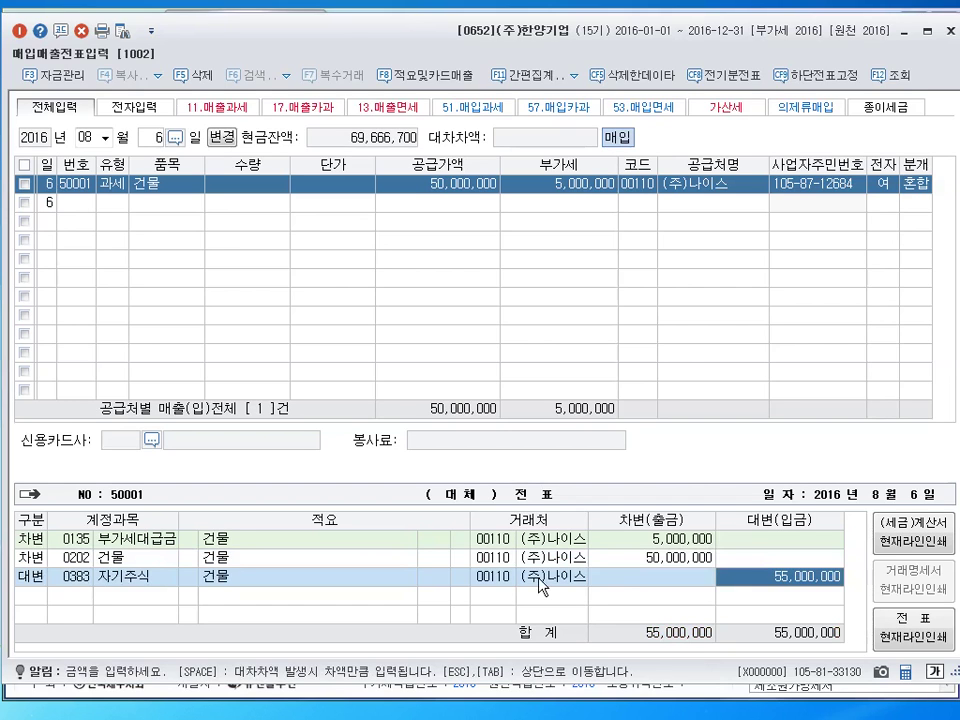
pyautogui.write('40000000')
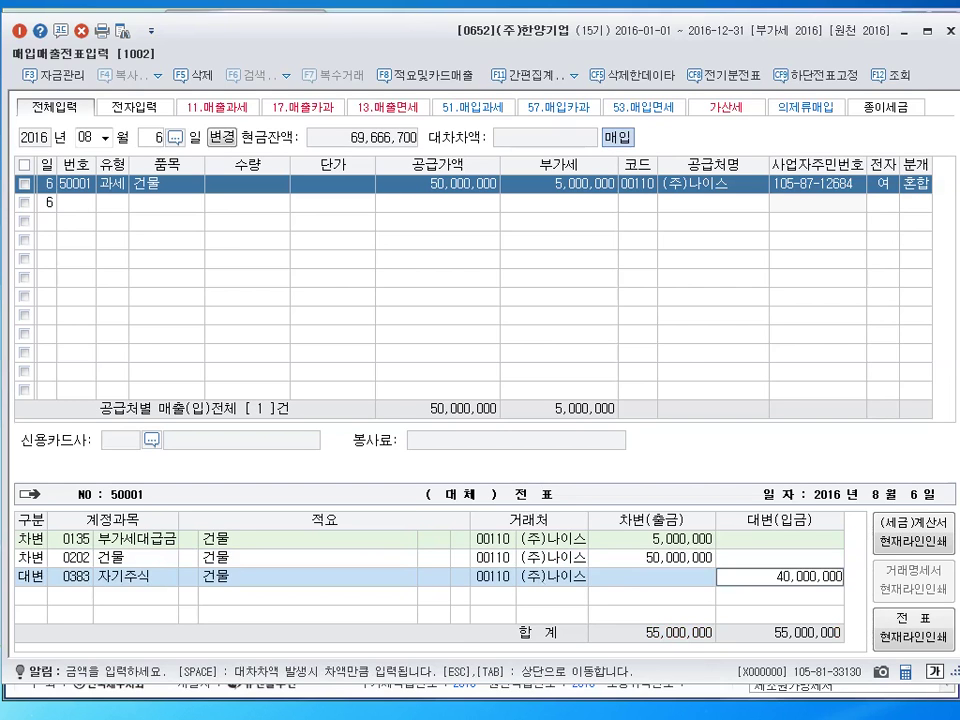
pyautogui.press('Return')
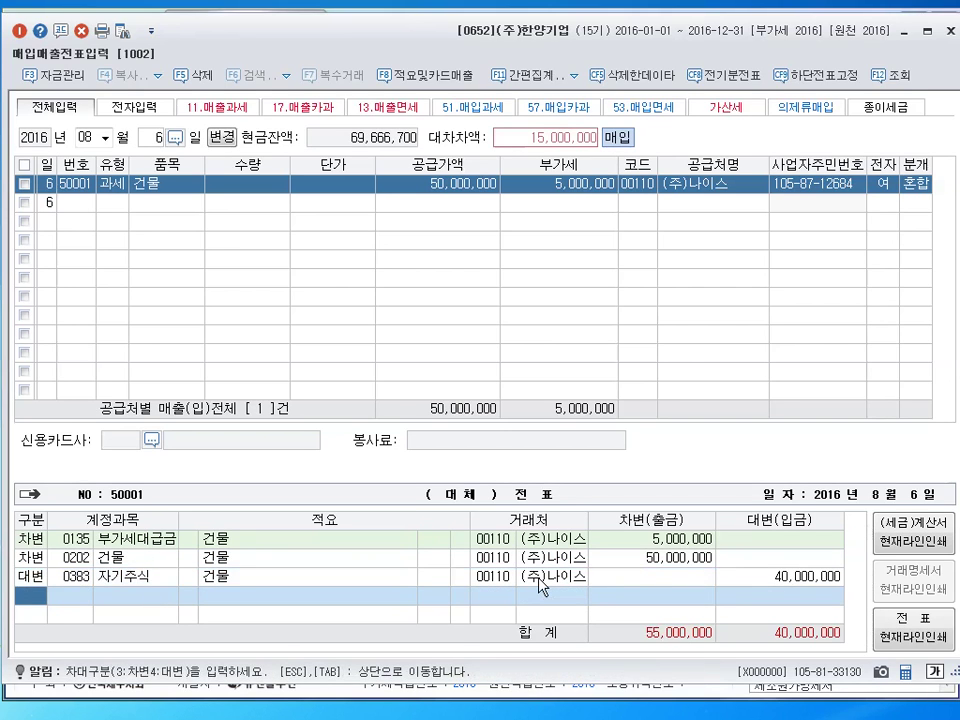
# Step: Add a credit line for account 0103 보통예금 of 5,000 to the August 6 purchase journal
pyautogui.write('4103')
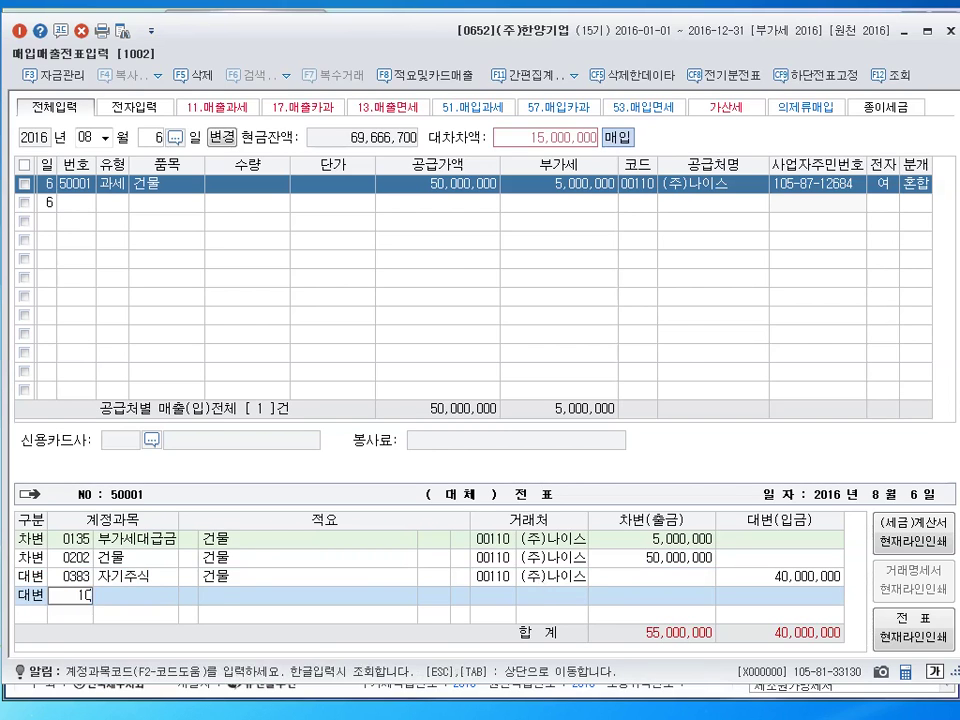
pyautogui.press('Return')
pyautogui.press('Return')
pyautogui.press('Return')
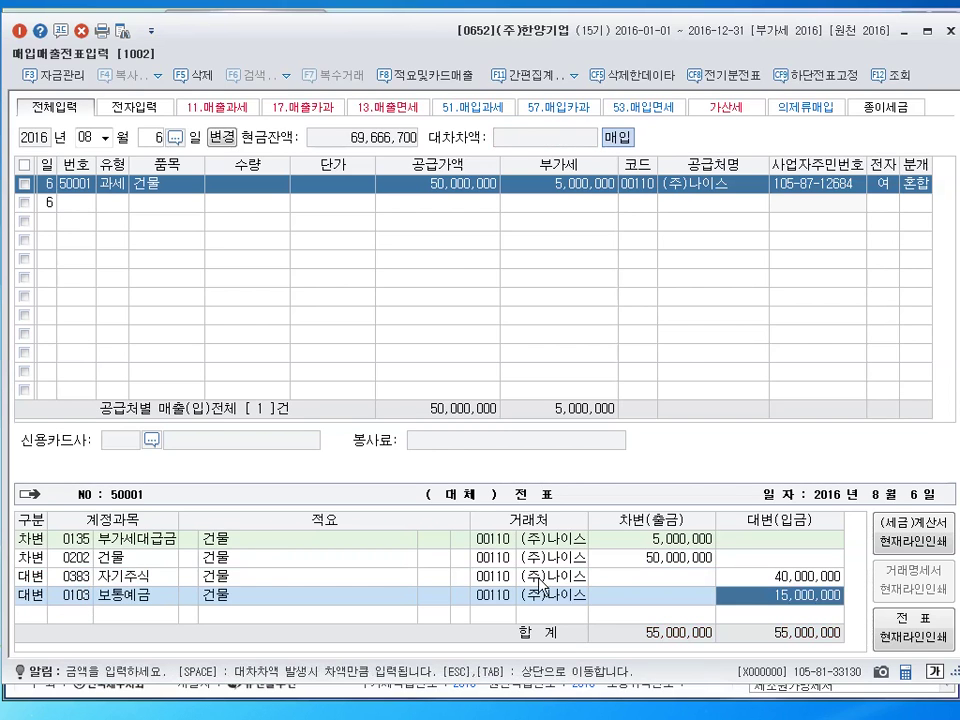
pyautogui.write('5000')
pyautogui.press('Return')
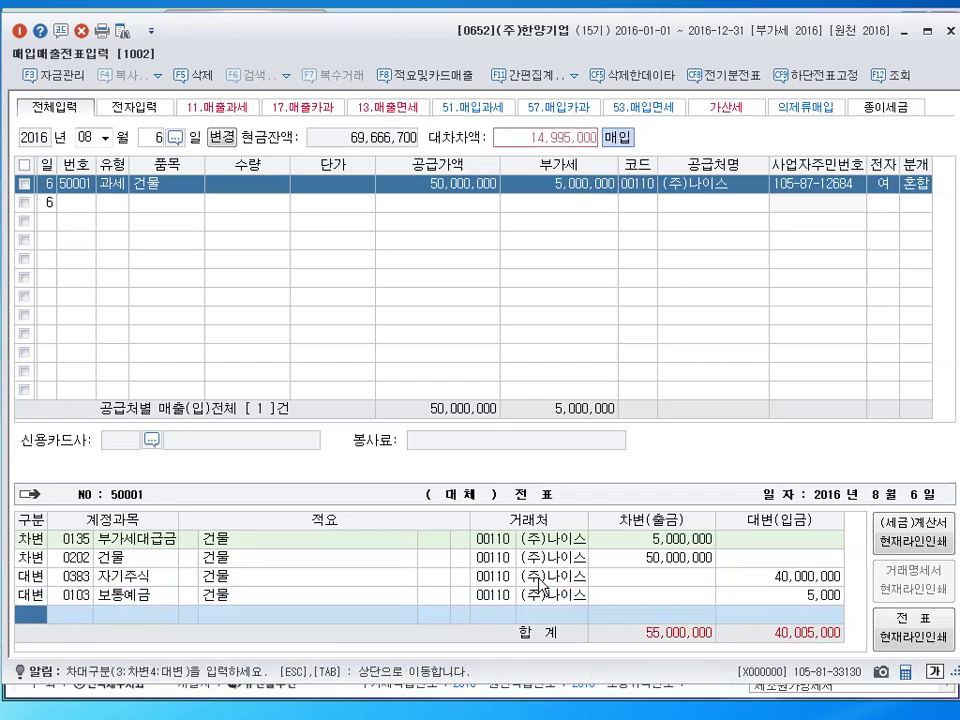
# Step: Add a credit line for account 0343 자기주식처분이익 to the August 6 journal for the remaining difference
pyautogui.write('4')
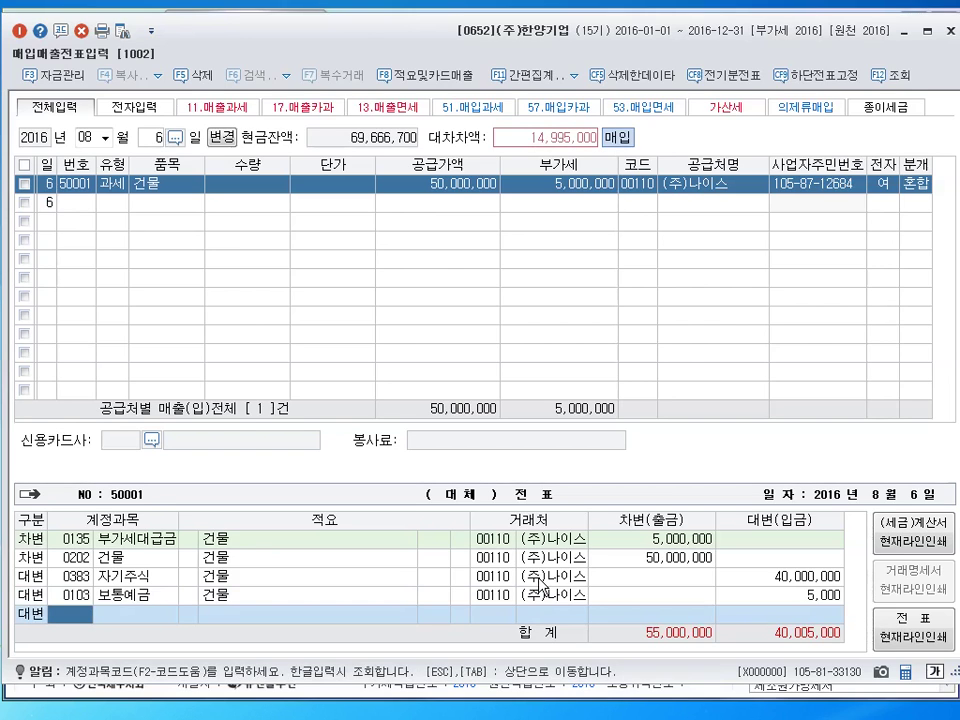
pyautogui.write('343')
pyautogui.press('Return')
pyautogui.press('Return')
pyautogui.press('Return')
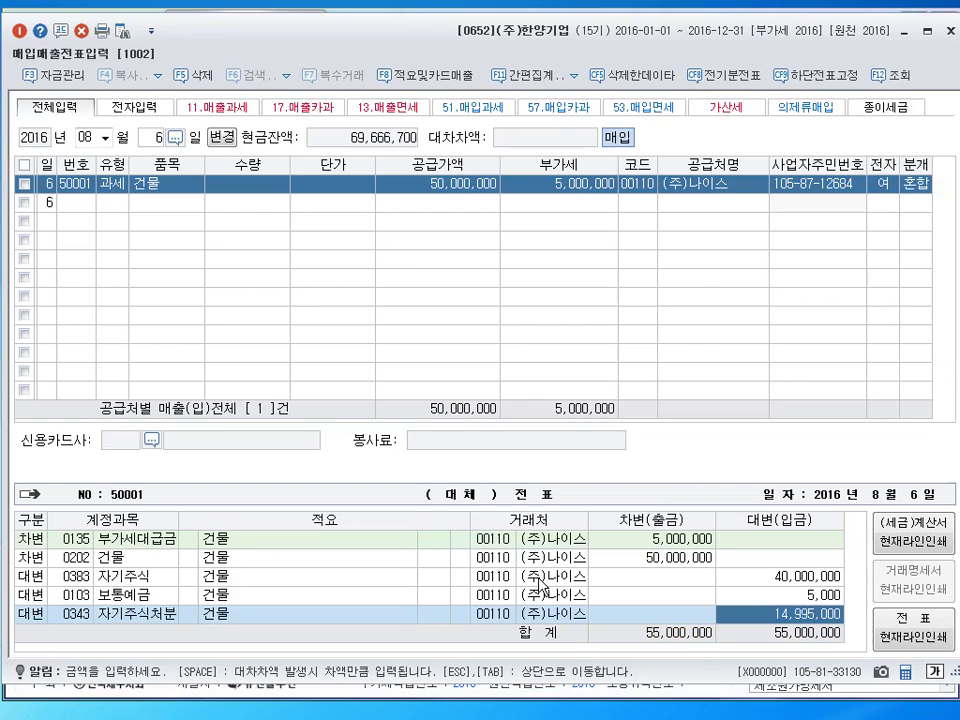
# Step: Set the credit amount of the 0103 보통예금 line in the August 6 journal to 5,000,000
pyautogui.press('Up')
pyautogui.write('5000000')
pyautogui.press('Return')
pyautogui.press('Return')
pyautogui.press('Return')
pyautogui.press('Return')
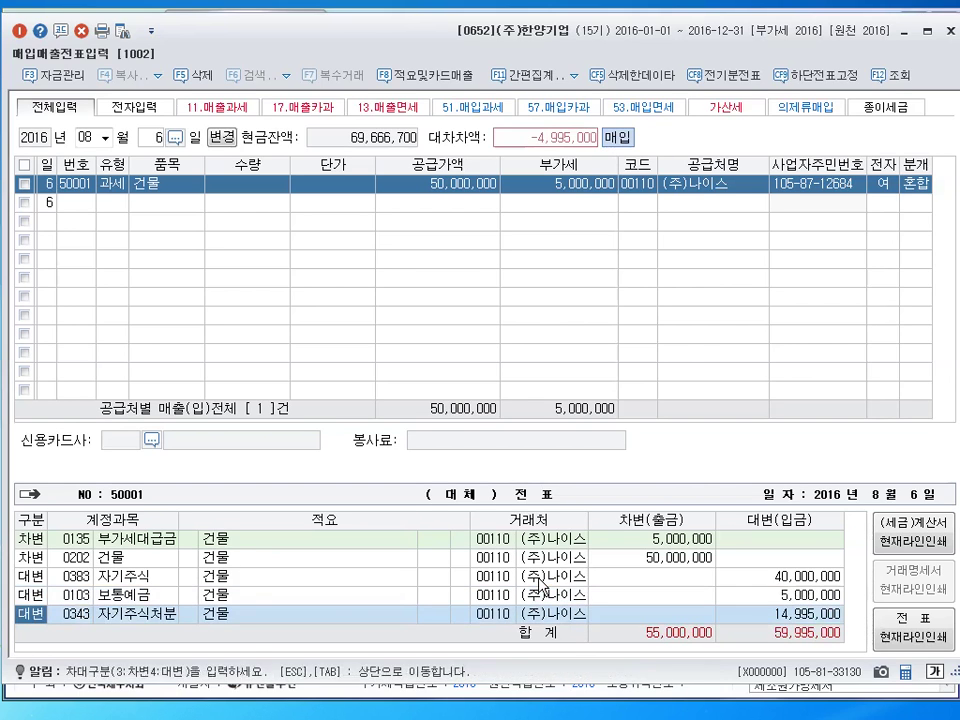
# Step: Set the credit amount of the 0343 자기주식처분이익 line in the August 6 journal to 10,000,000
pyautogui.press('Return')
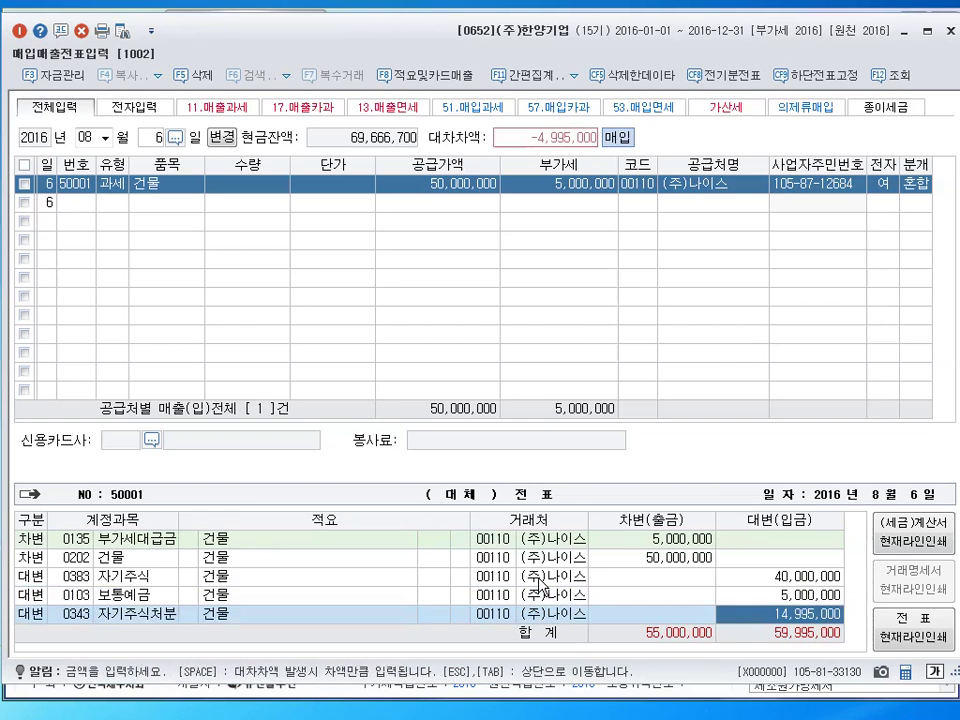
pyautogui.write('10000000')
pyautogui.press('Up')
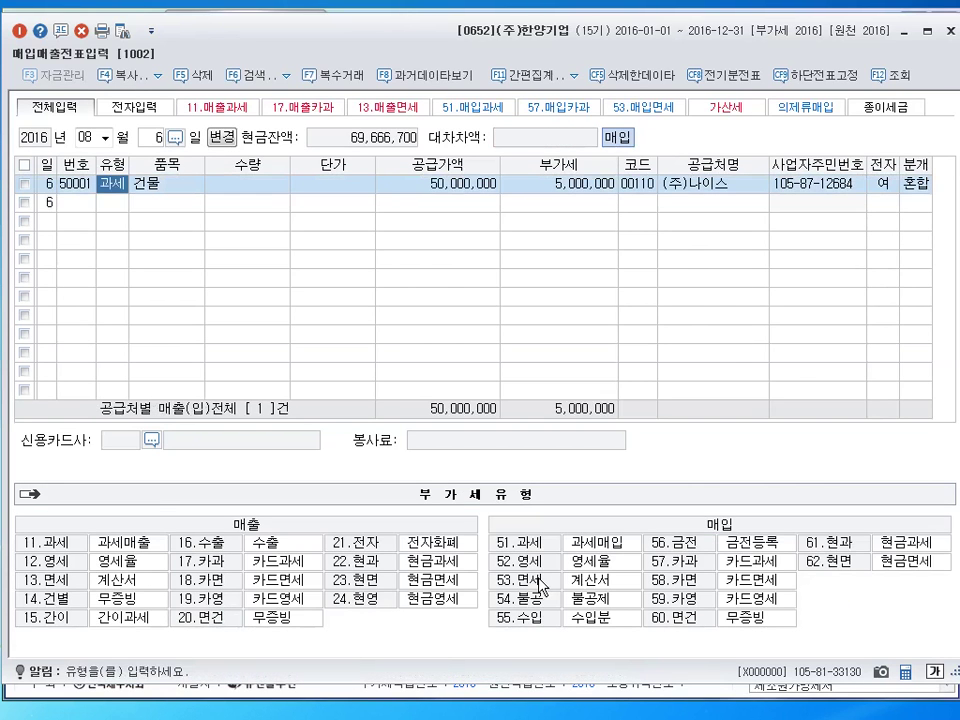
# Step: Widen the 계정과목 column of the August 6 journal and check the 0343 자기주식처분이익 line's full name and amount
pyautogui.click(926, 188)
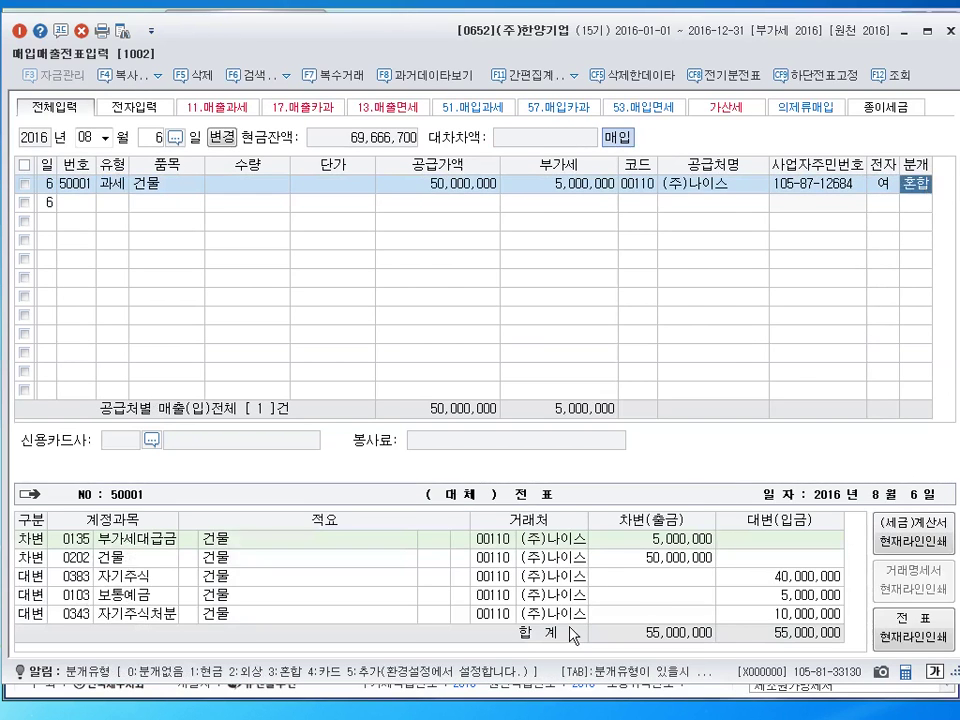
pyautogui.press('Return')
pyautogui.moveTo(201, 523); pyautogui.dragTo(201, 516)
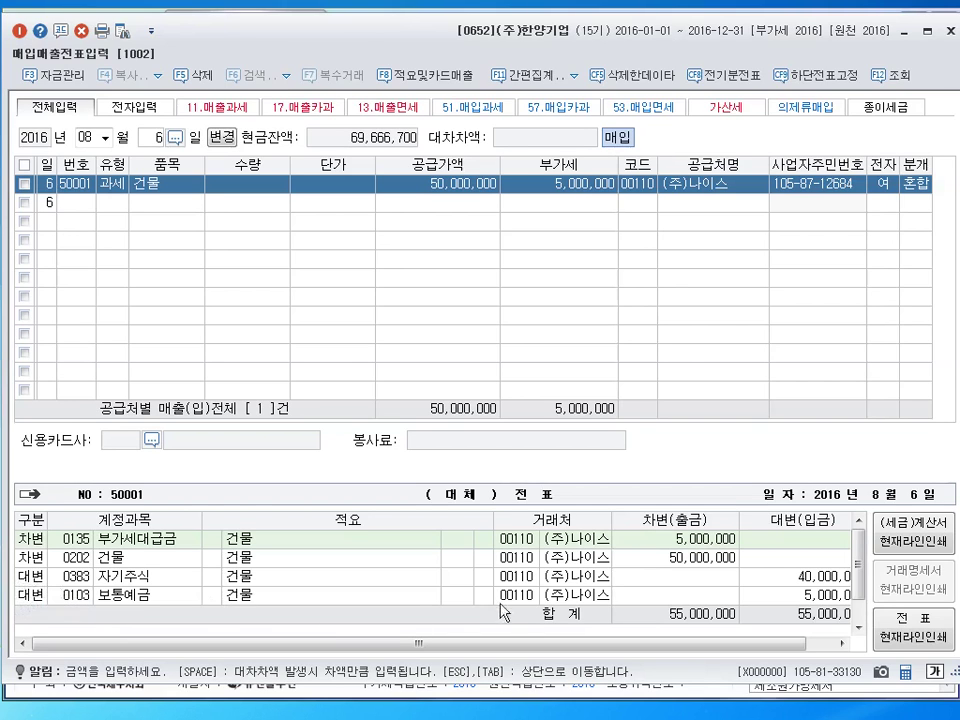
pyautogui.click(928, 186)
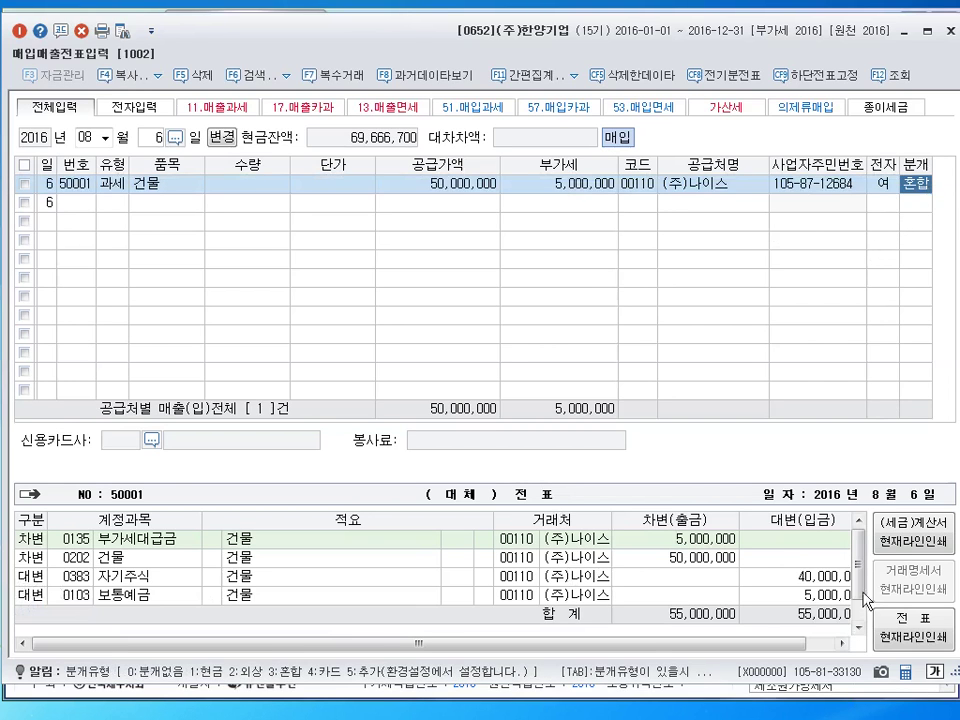
pyautogui.press('Return')
pyautogui.click(128, 600)
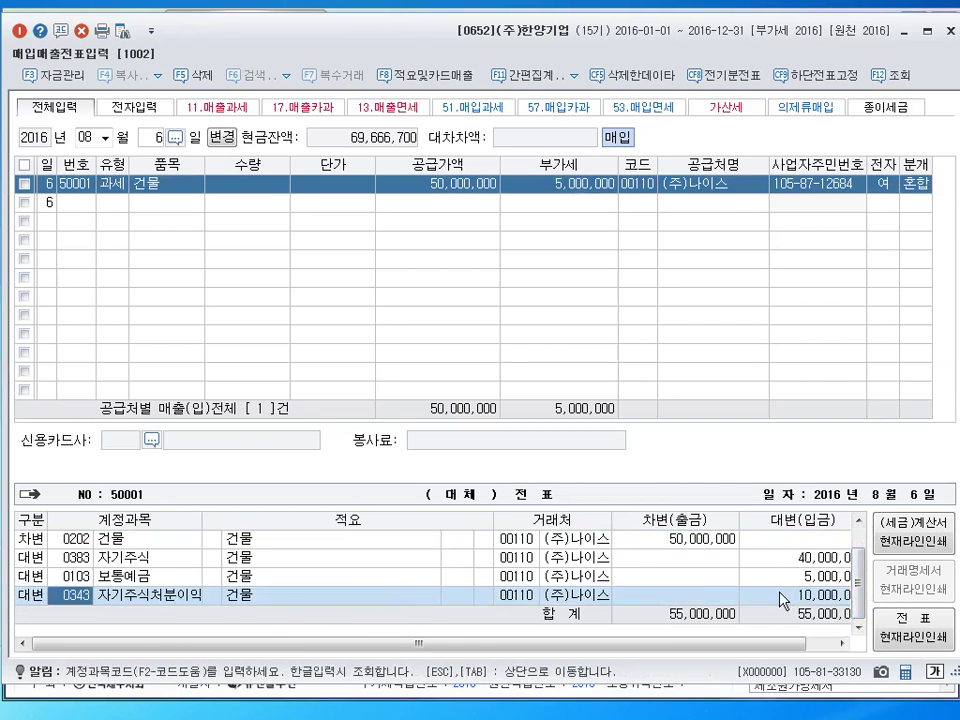
pyautogui.click(776, 596)
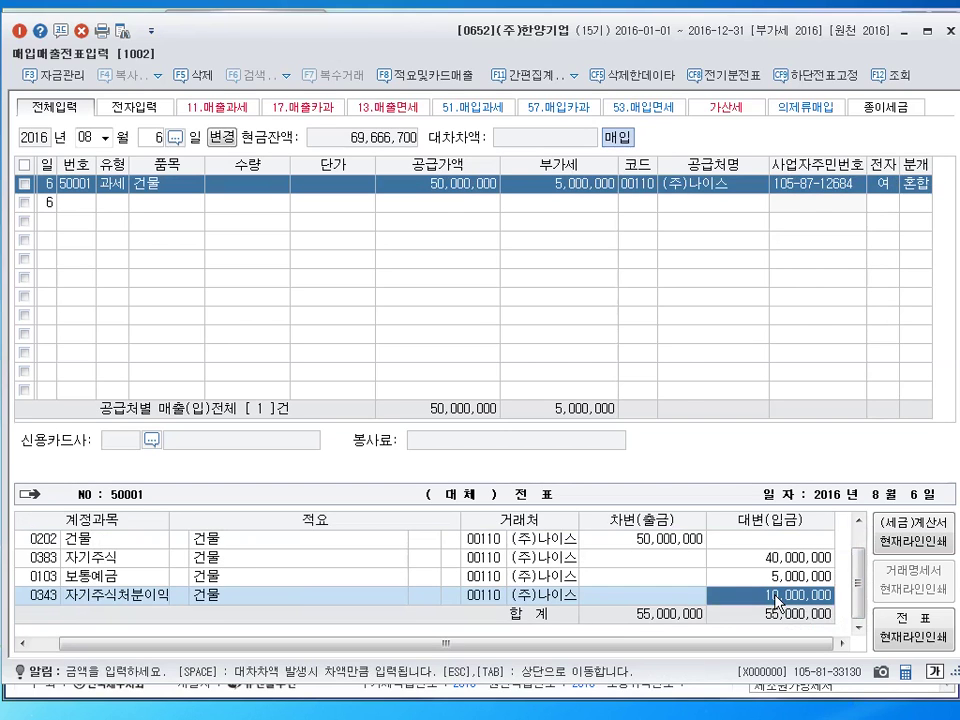
pyautogui.press('Return')
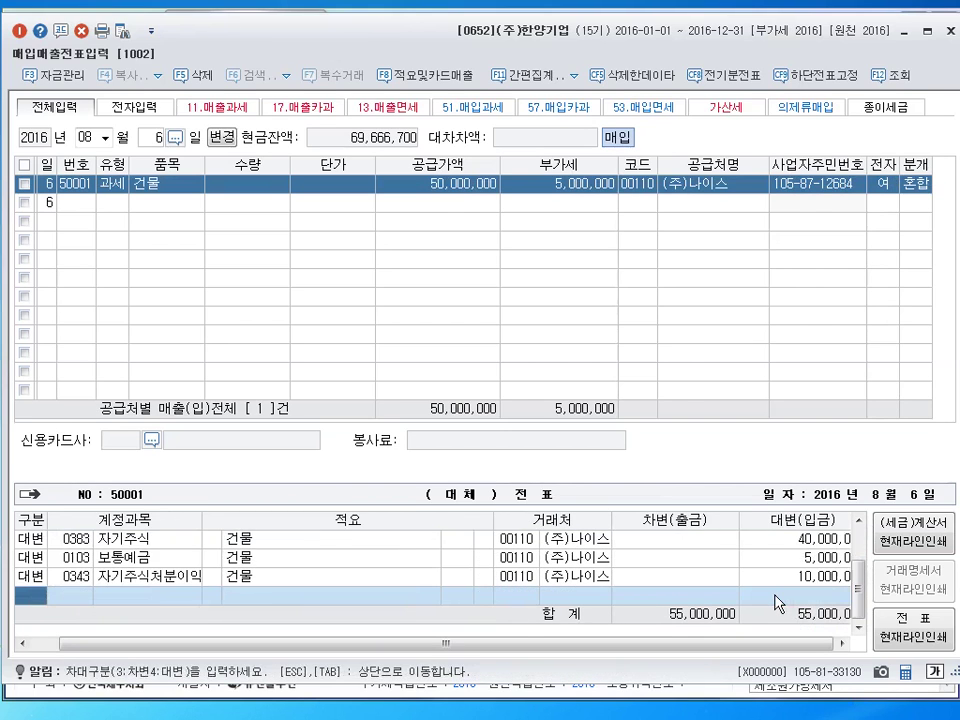
pyautogui.press('Escape')
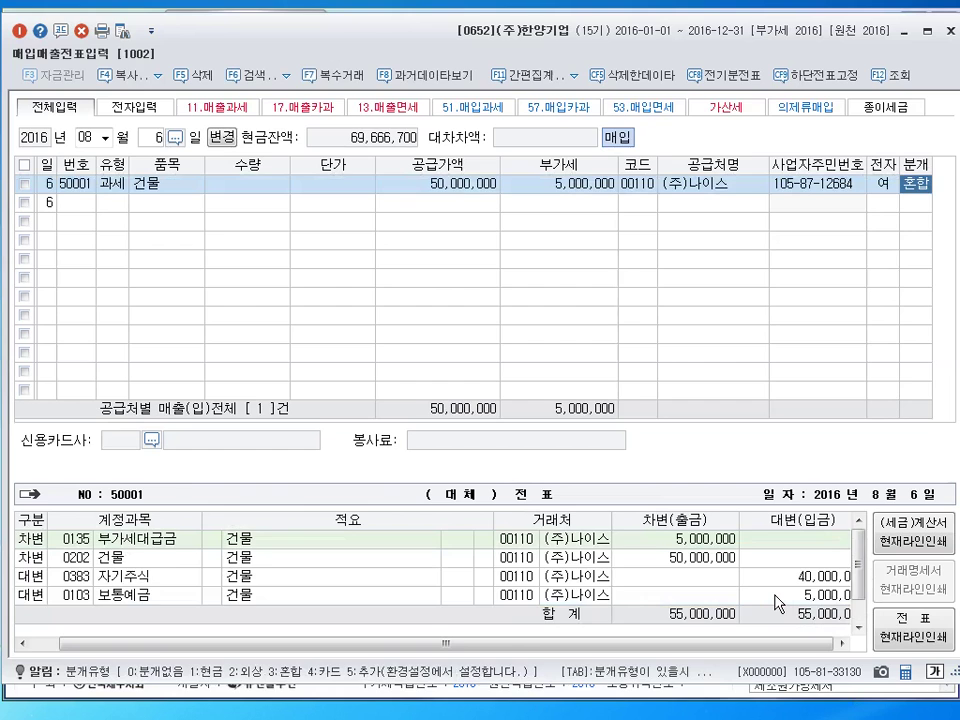
# Step: Change the purchase and sales voucher date to September 15
pyautogui.press('Escape')
pyautogui.write('09')
pyautogui.press('Return')
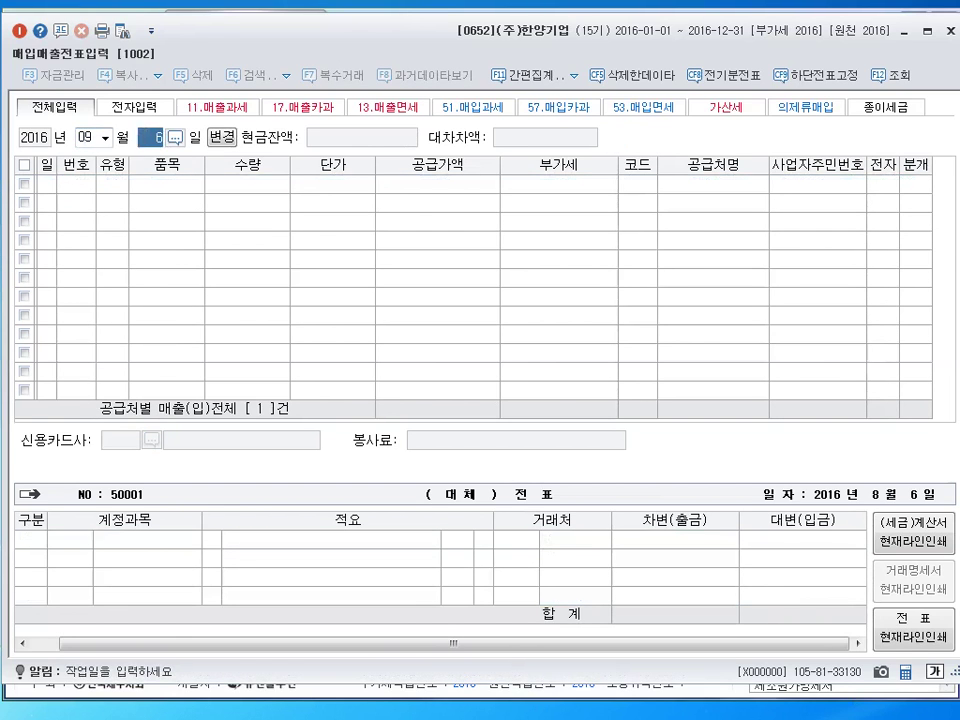
pyautogui.write('15')
pyautogui.press('Return')
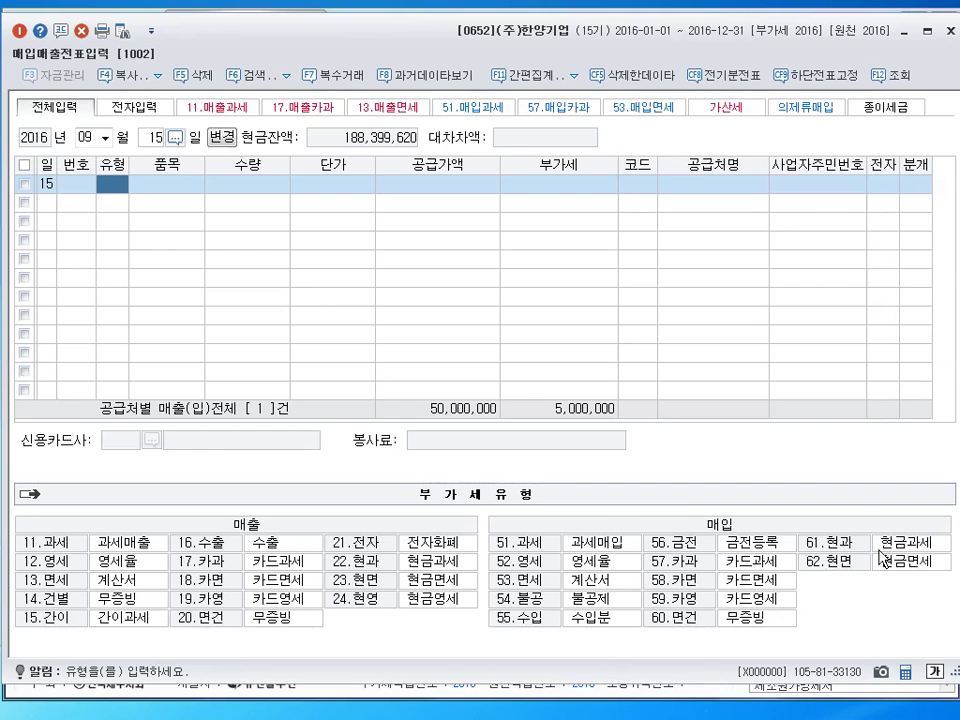
# Step: Enter a type 61 (현과) purchase line for 컴퓨터 on September 15 with a supply value of 2,000,000
pyautogui.write('61')
pyautogui.press('Return')
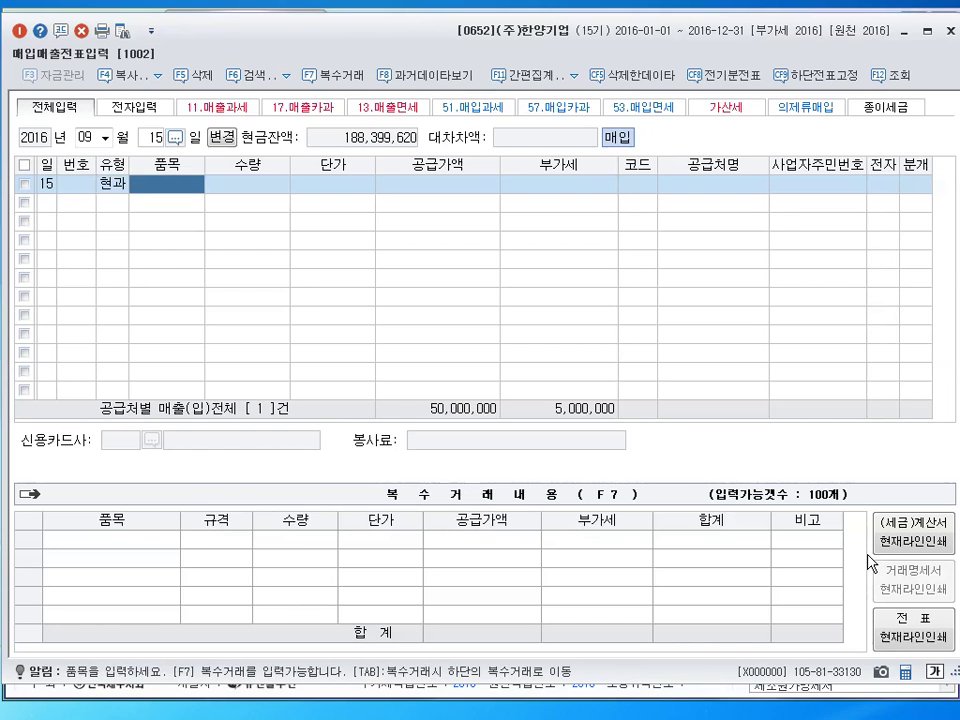
pyautogui.write('컴퓨터')
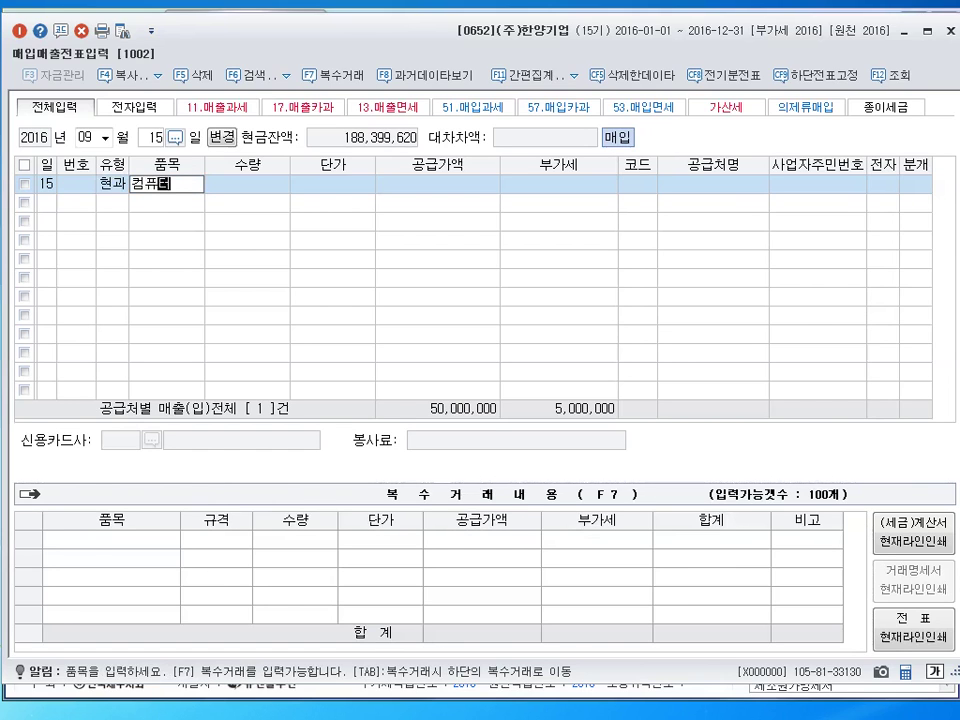
pyautogui.press('Return')
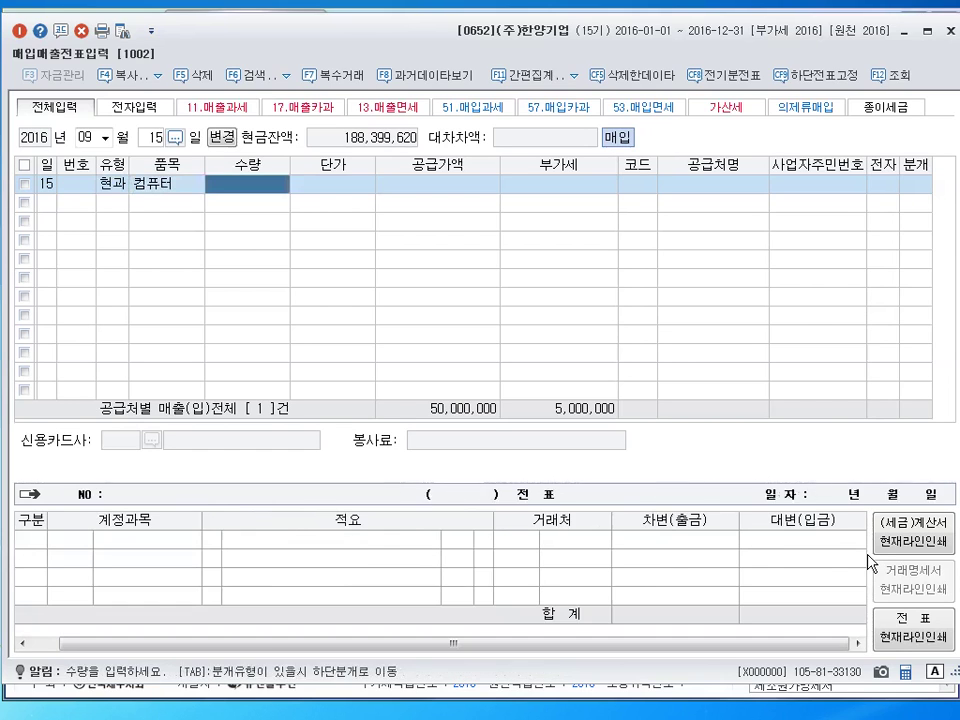
pyautogui.press('Return')
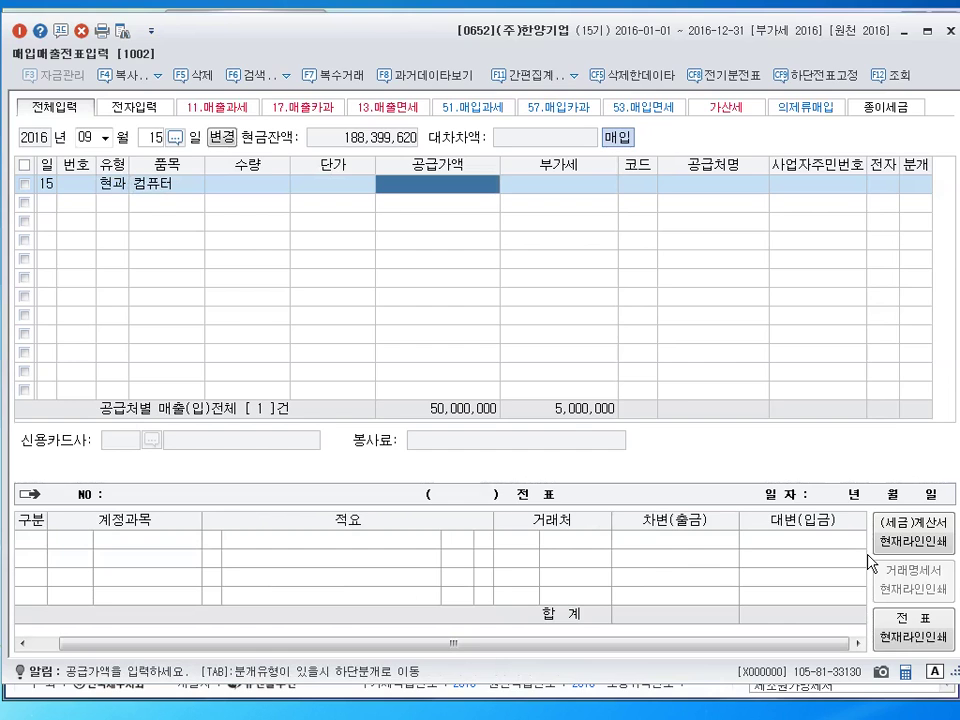
pyautogui.write('2000000')
pyautogui.press('Return')
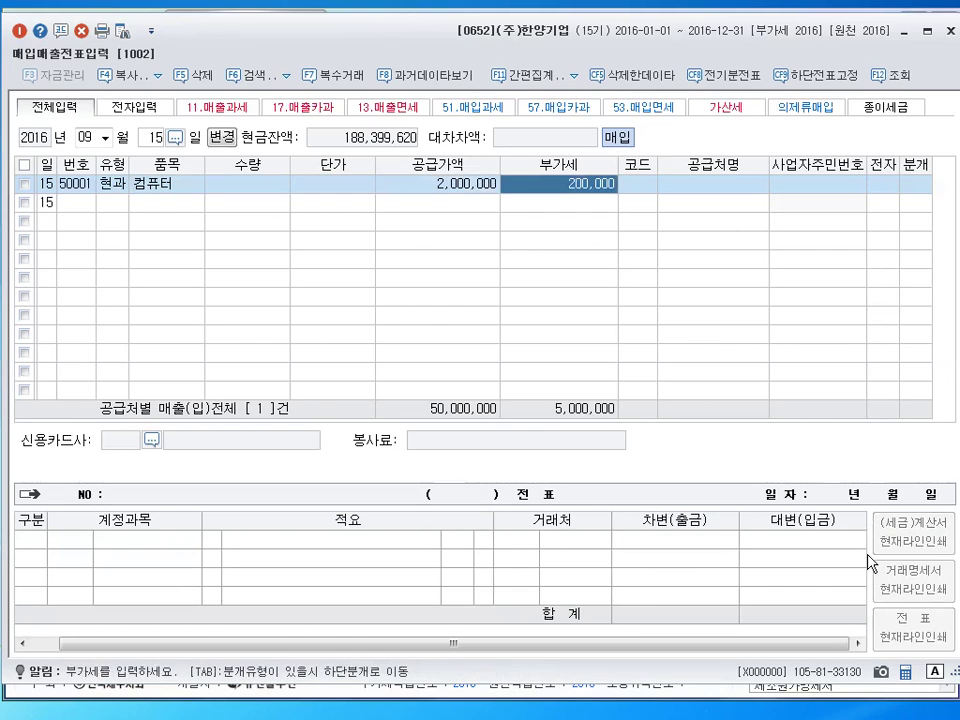
pyautogui.press('Return')
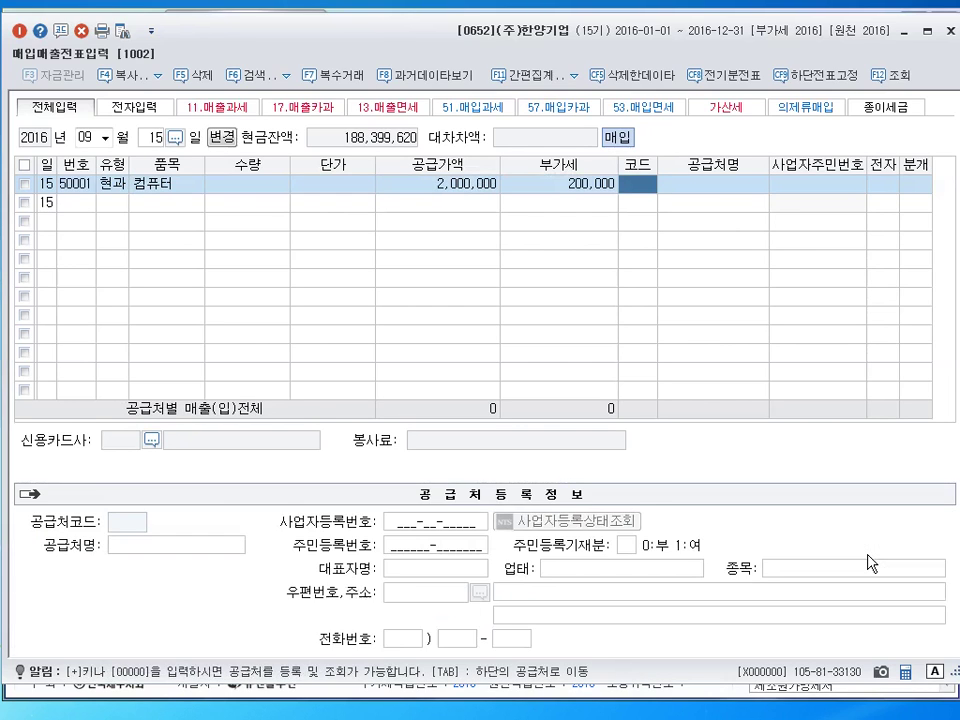
# Step: Look up 세종 and assign (주)세종상사 as the supplier of the September 15 computer purchase
pyautogui.write('세종')
pyautogui.press('Return')
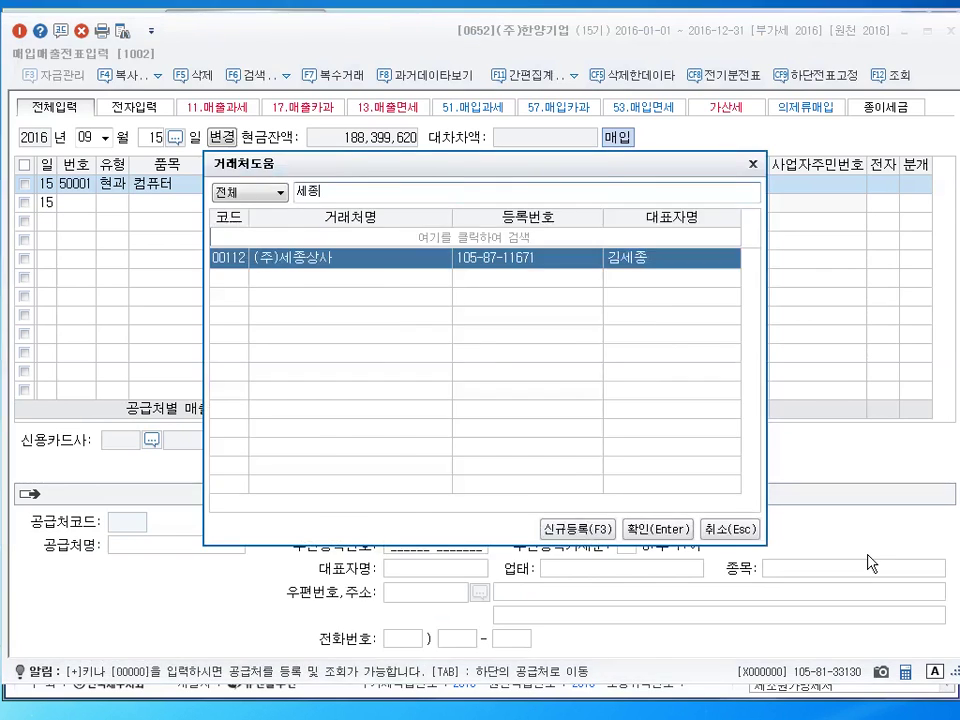
pyautogui.press('Return')
pyautogui.press('Return')
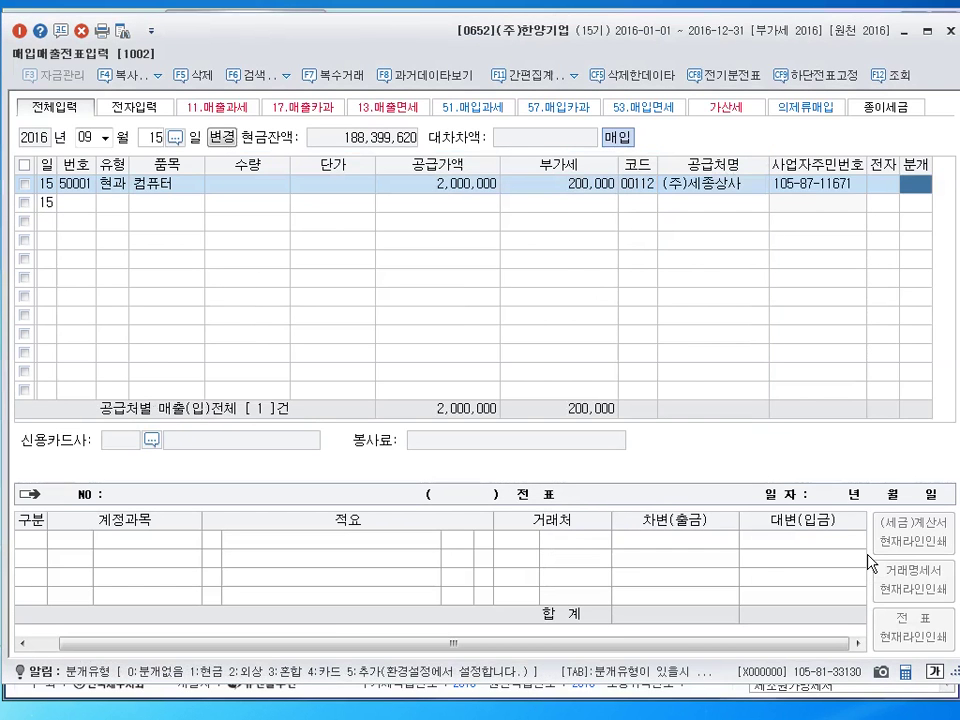
# Step: Set the computer purchase's journal type to cash, change its 원재료 account to 0212 비품, and close the September 15 voucher
pyautogui.write('1')
pyautogui.press('Return')
pyautogui.write('212')
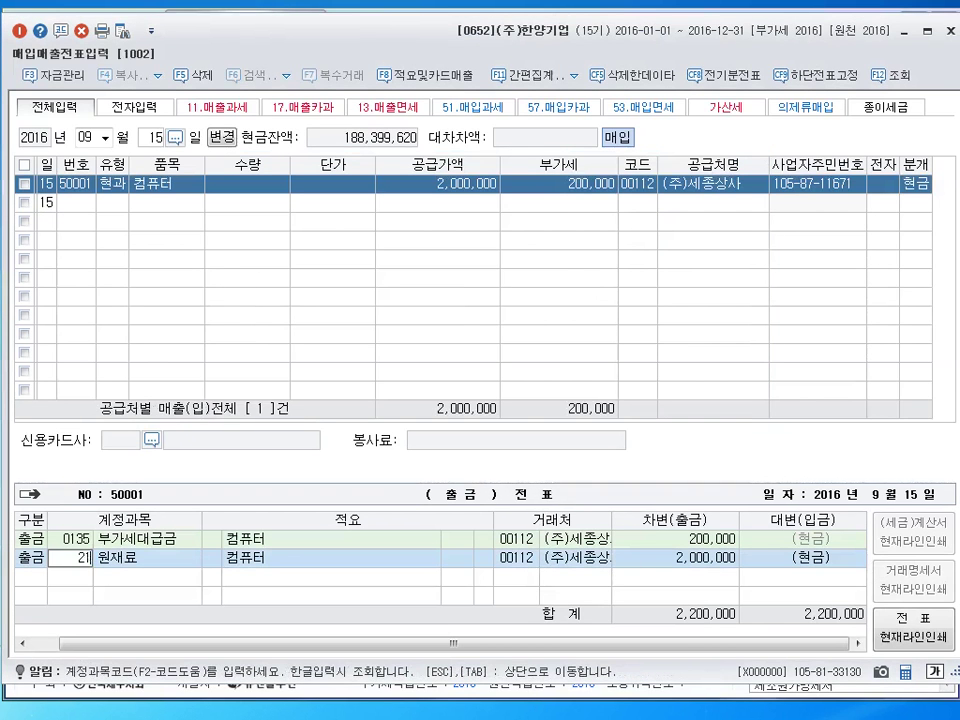
pyautogui.press('Return')
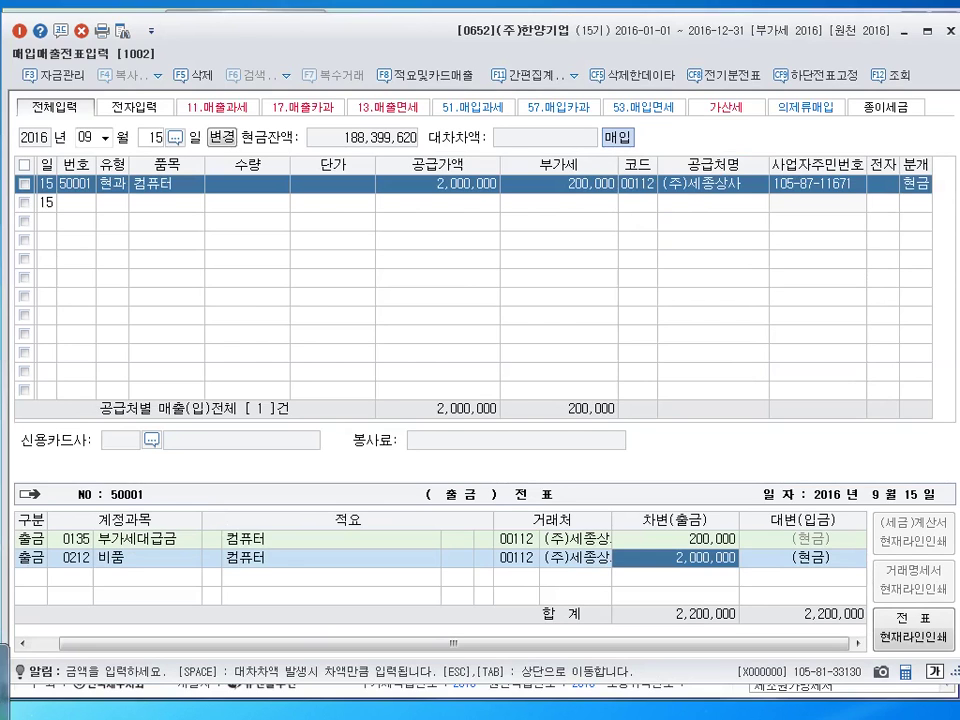
pyautogui.press('Escape')
pyautogui.press('Escape')
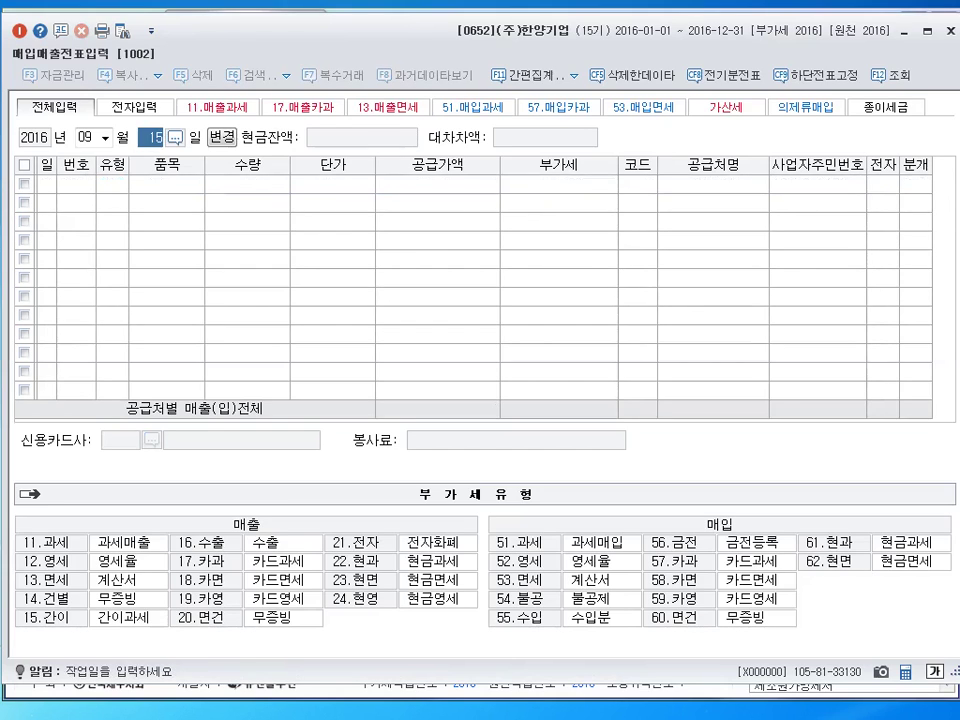
# Step: Enter a type 11 (과세) sales line for 상품 on September 21 with a supply value of 2,000,000
pyautogui.write('21')
pyautogui.press('Return')
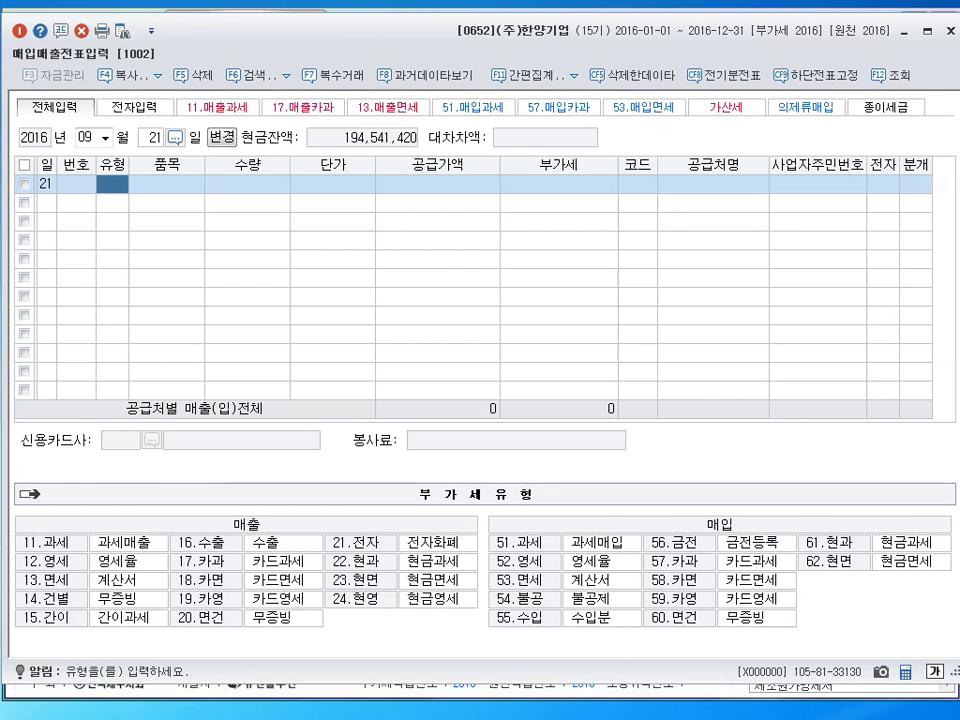
pyautogui.write('11')
pyautogui.press('Return')
pyautogui.write('상품')
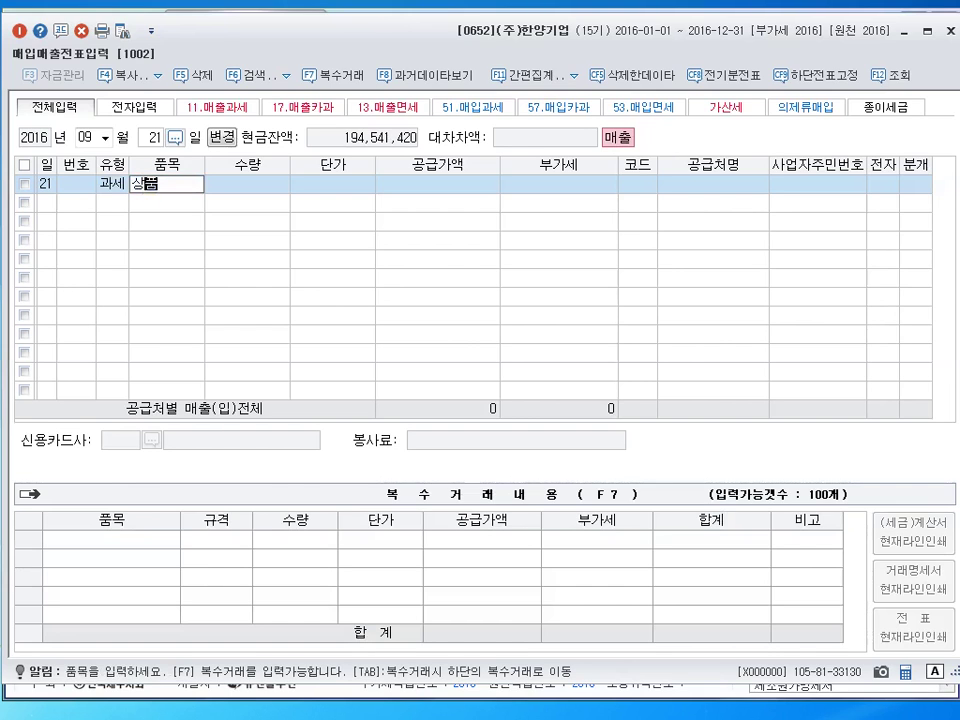
pyautogui.press('Return')
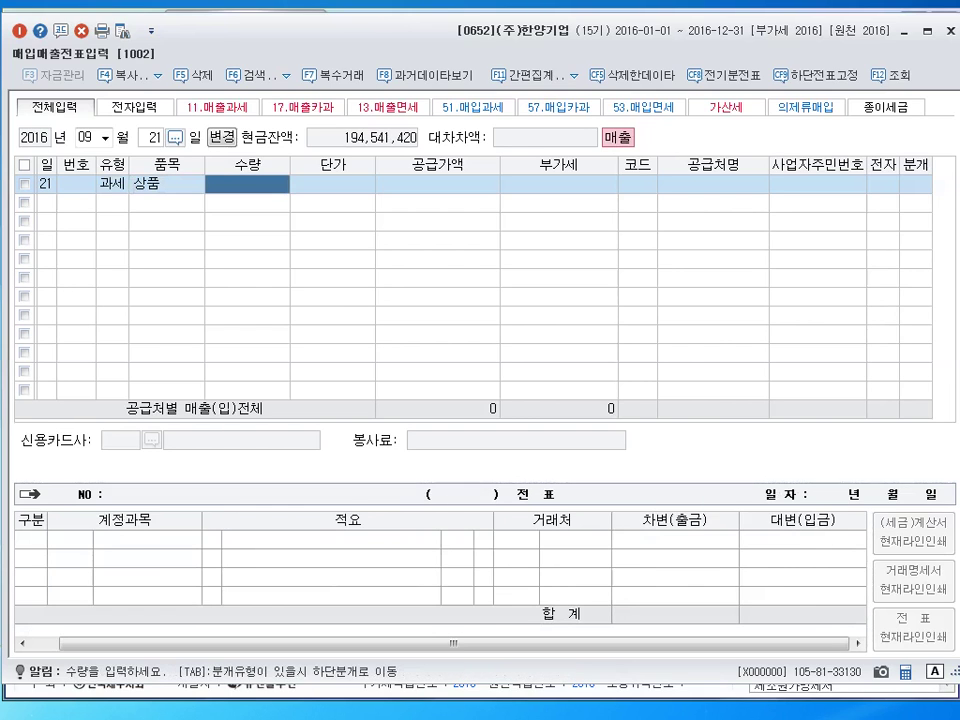
pyautogui.press('Return')
pyautogui.press('Return')
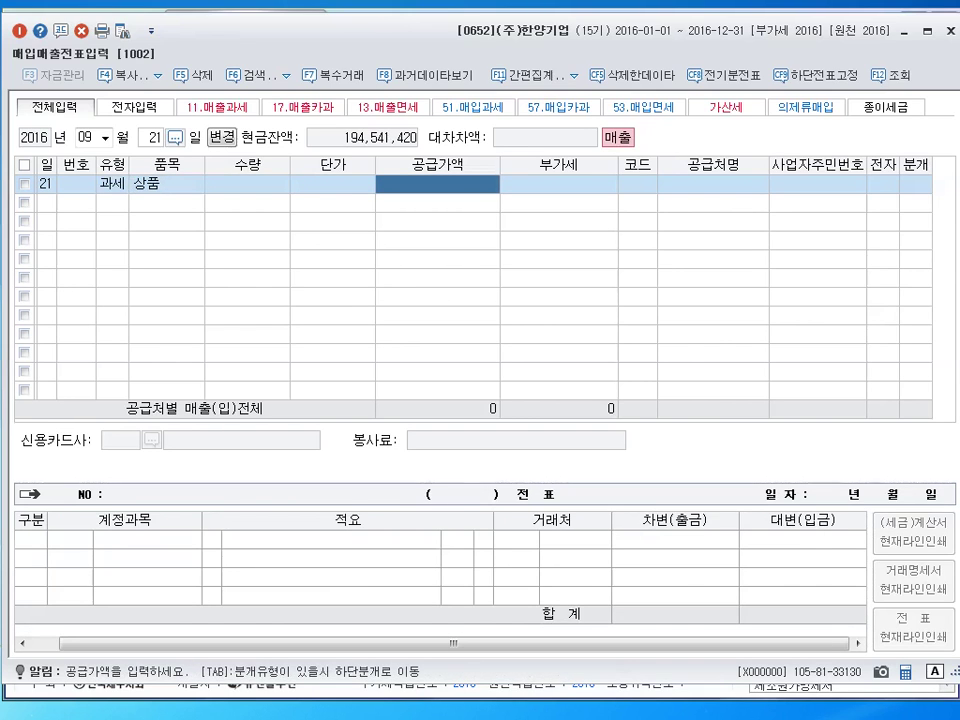
pyautogui.write('2000000')
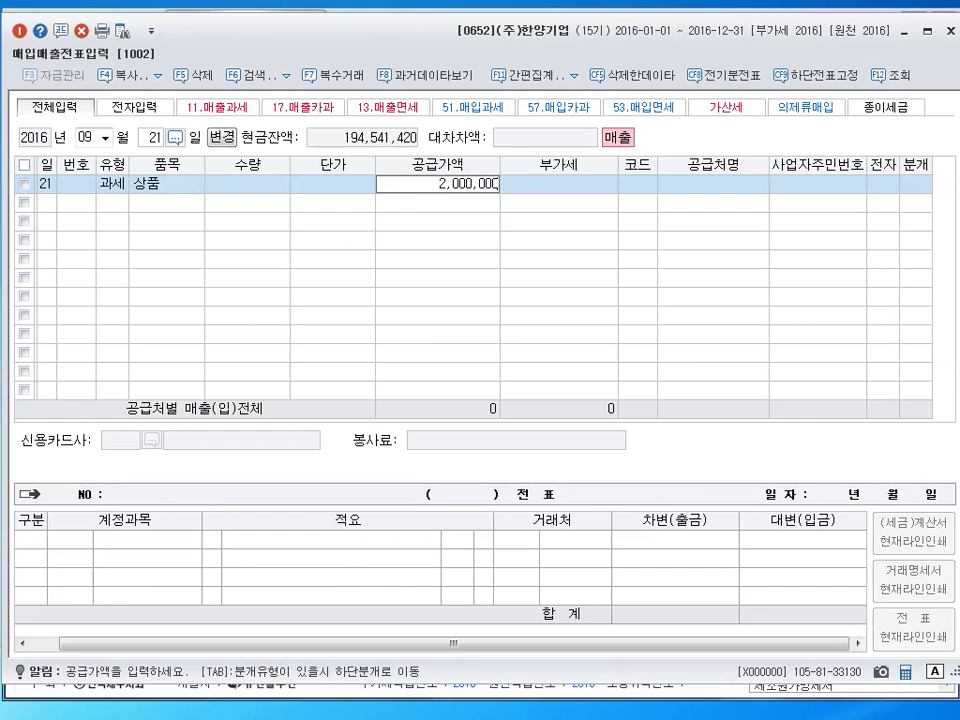
pyautogui.press('Return')
pyautogui.press('Return')
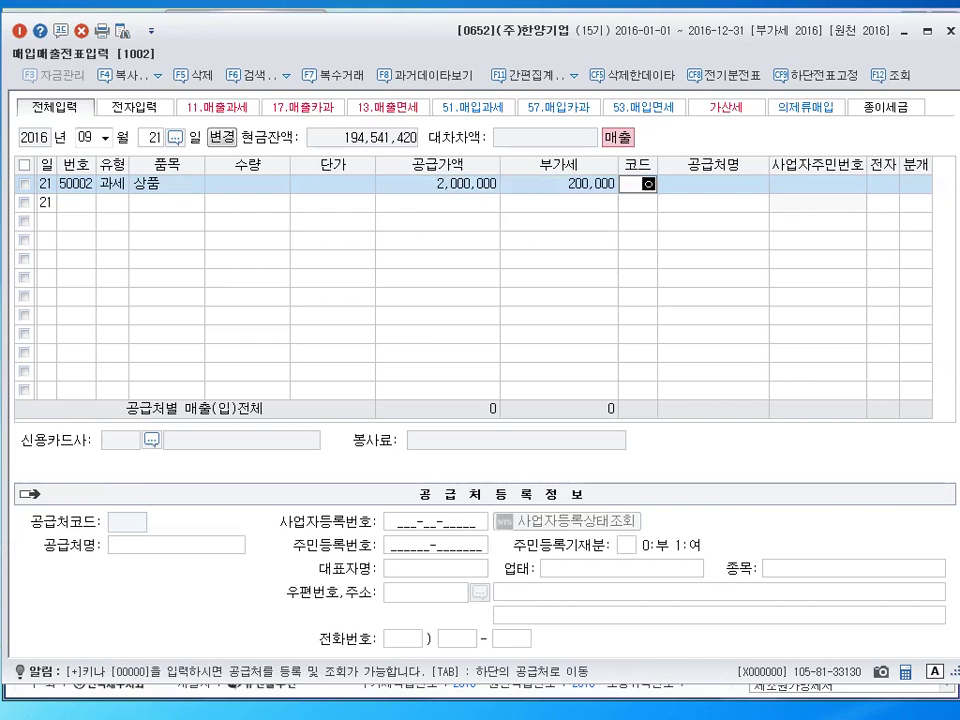
# Step: Assign (주)예림상사 as the trading partner of the September 21 sale and mark the tax invoice as electronic
pyautogui.write('예림')
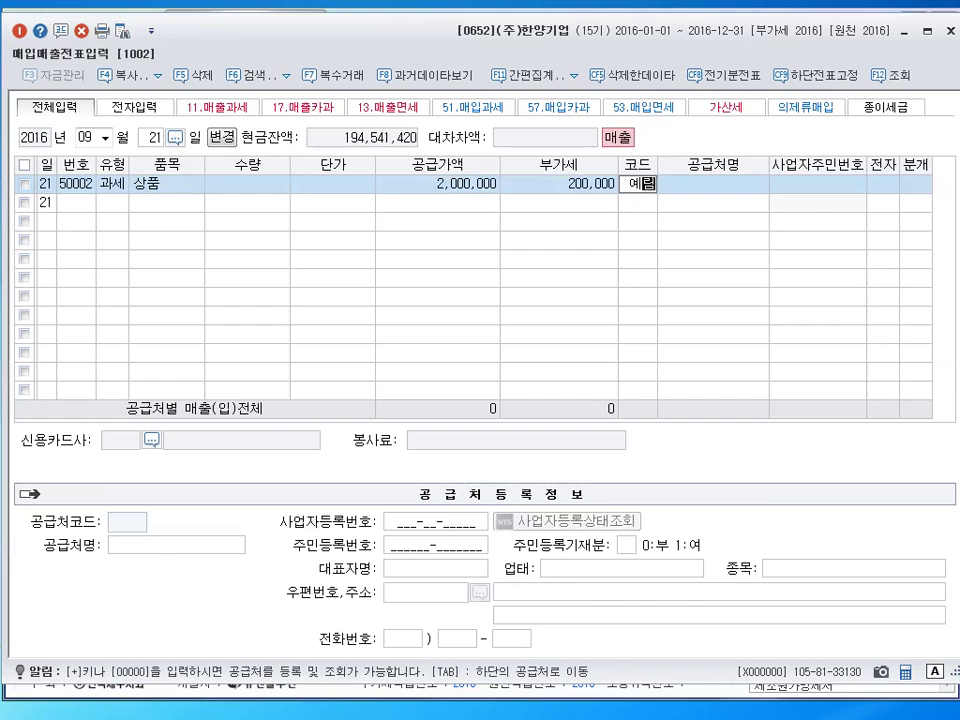
pyautogui.press('Return')
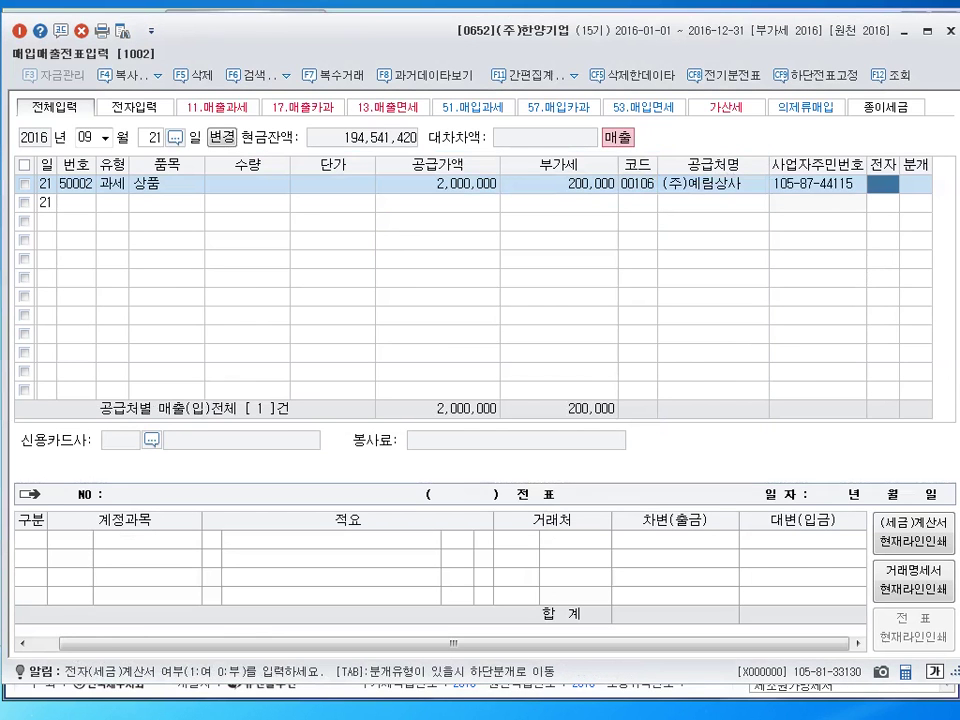
pyautogui.write('1')
pyautogui.press('Return')
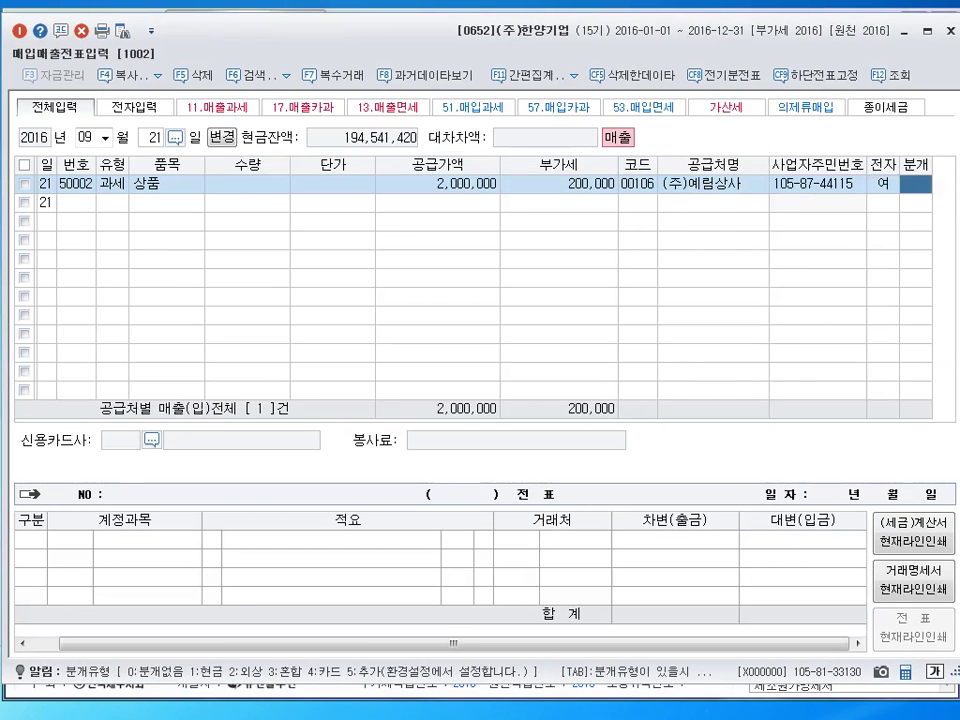
# Step: Set the September 21 sale's journal type to 외상 and change its 제품매출 account to 0401 상품매출
pyautogui.write('2')
pyautogui.press('Return')
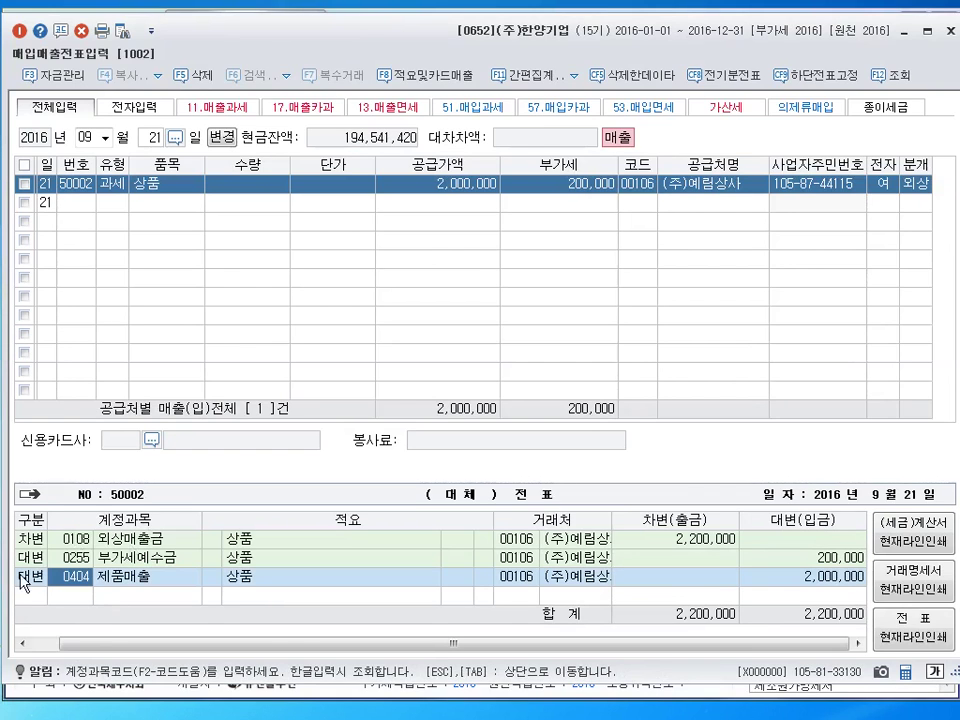
pyautogui.write('401')
pyautogui.press('Return')
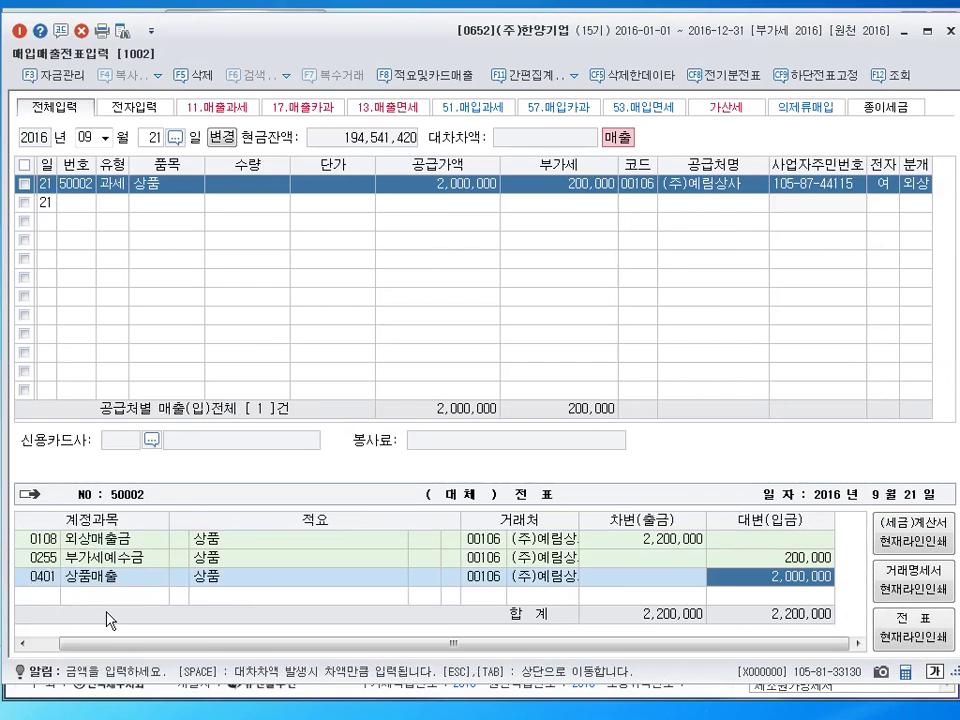
pyautogui.press('Return')
pyautogui.press('Escape')
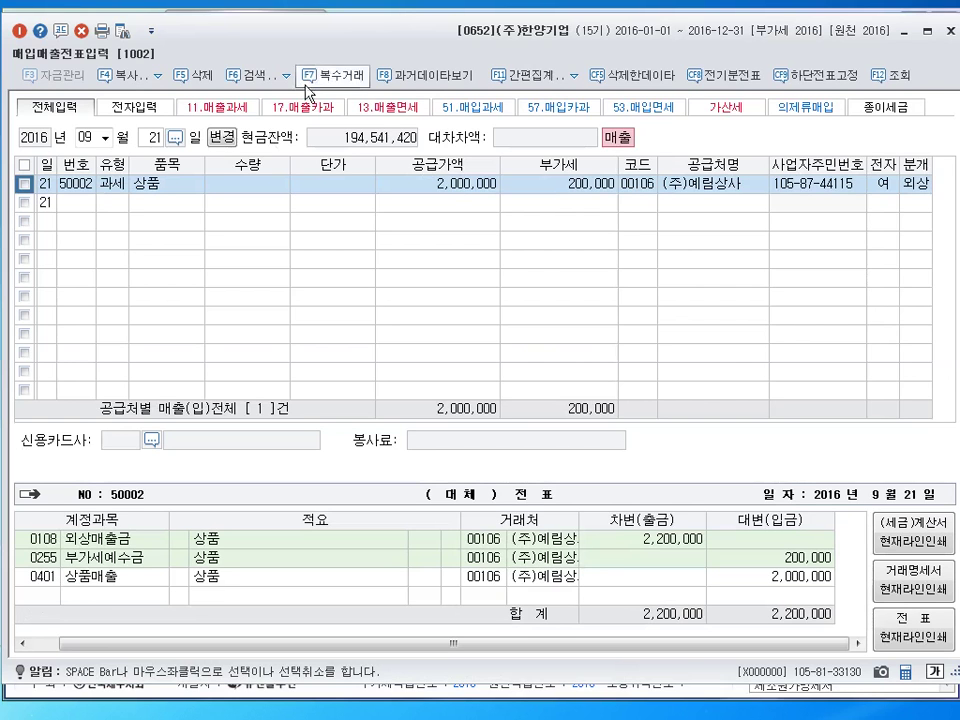
# Step: Leave voucher entry and open the 공통매입세액의정산내역 section of 공제받지못할매입세액명세서 for October to December 2016
pyautogui.click(950, 31)
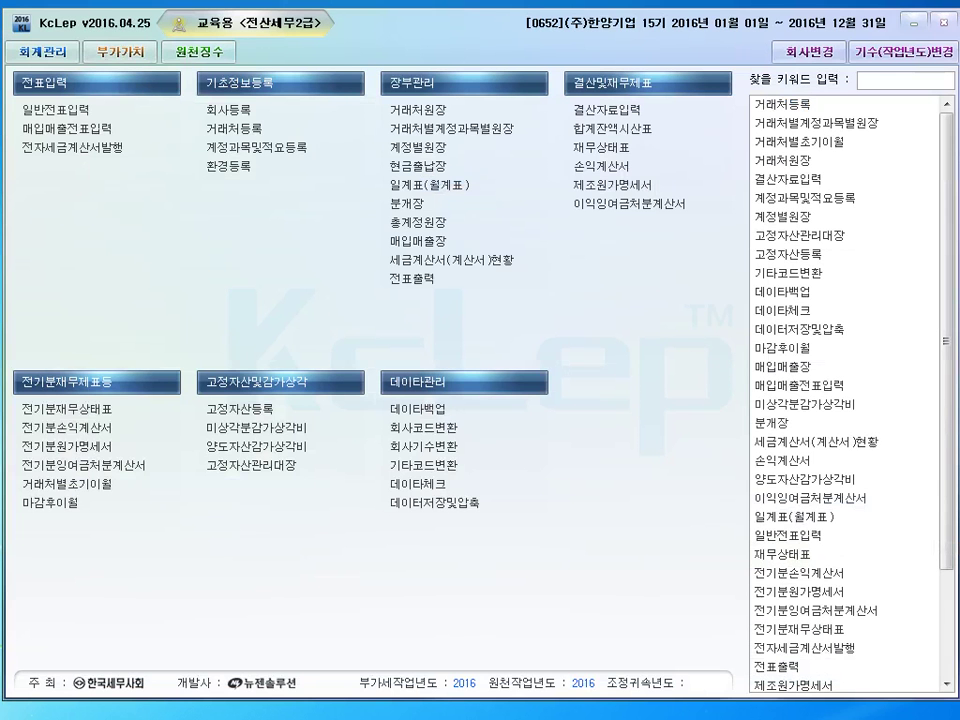
pyautogui.click(120, 52)
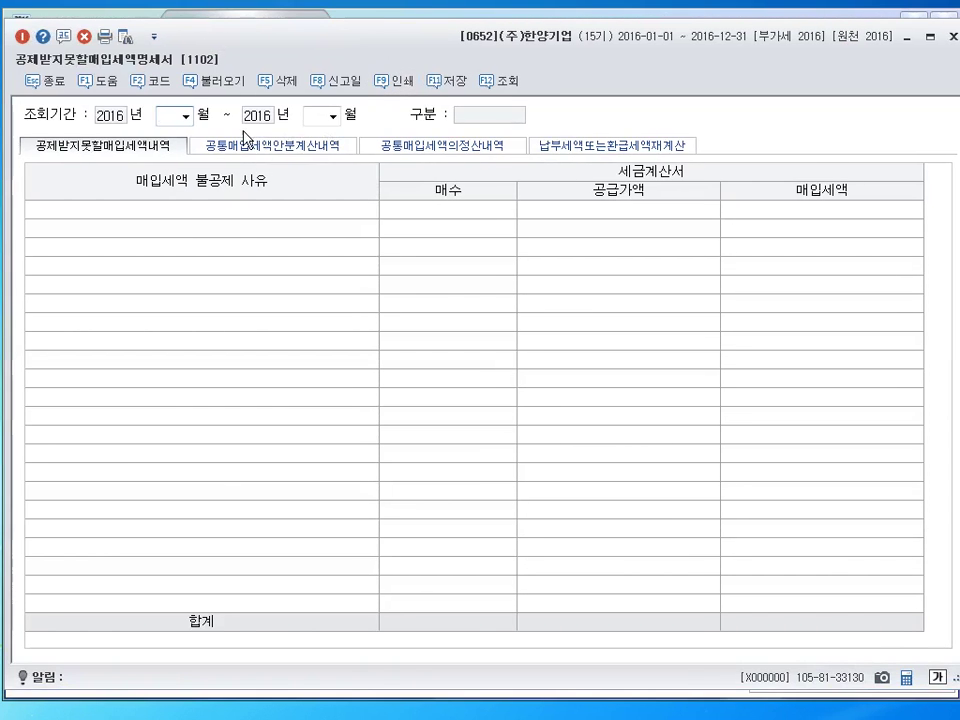
pyautogui.click(474, 148)
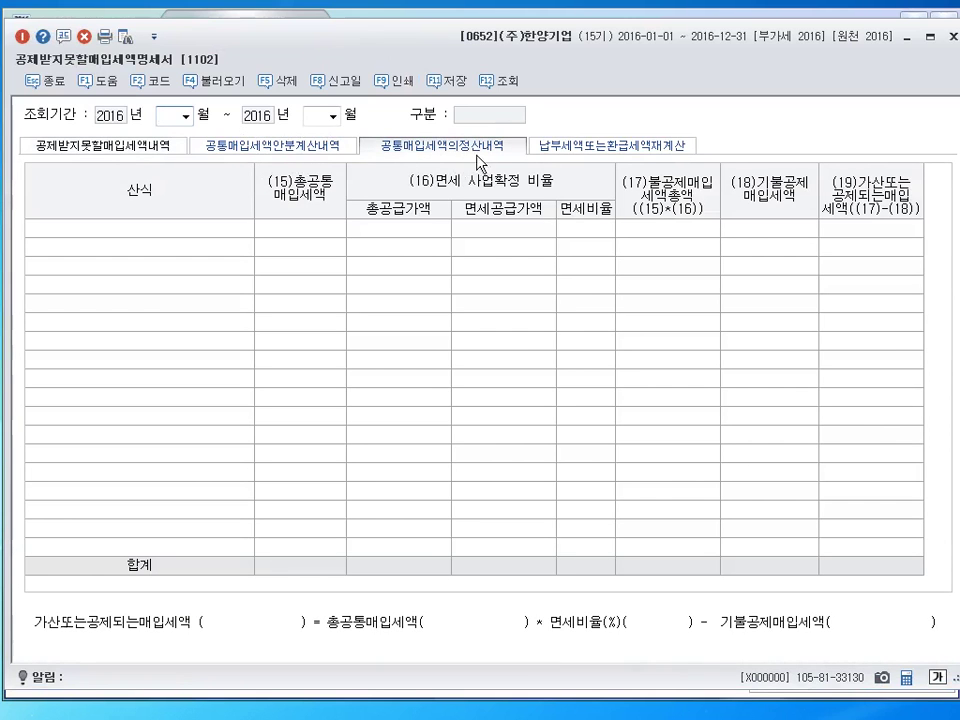
pyautogui.click(157, 120)
pyautogui.write('1012')
pyautogui.press('Return')
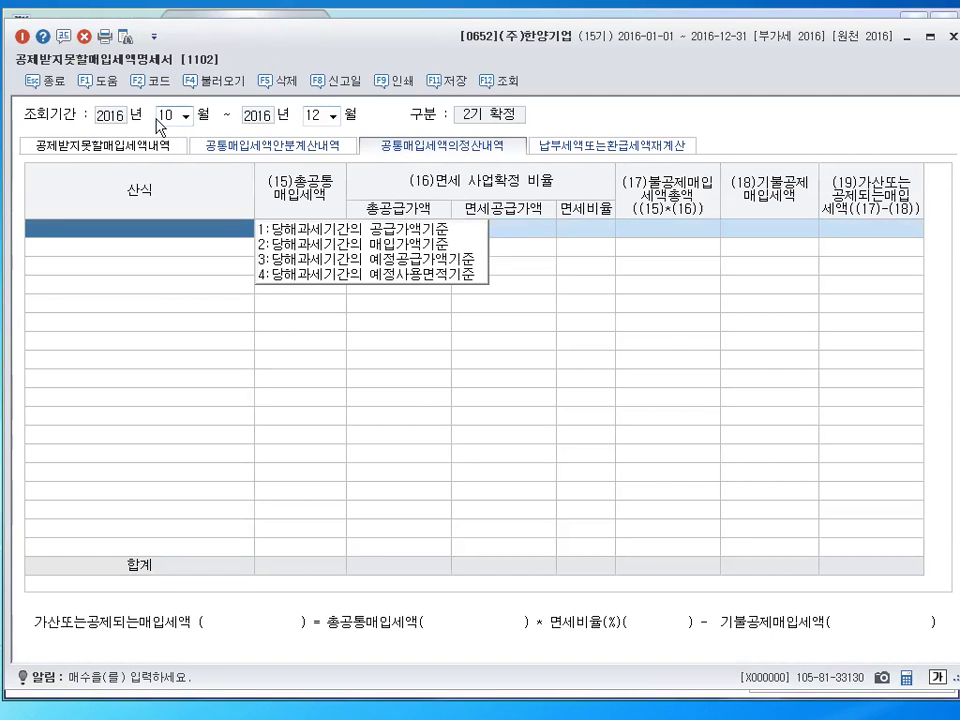
# Step: Choose formula 1 당해과세기간의 공급가액기준 without loading voucher data, and set the total common input tax to 1,500,000
pyautogui.press('1')
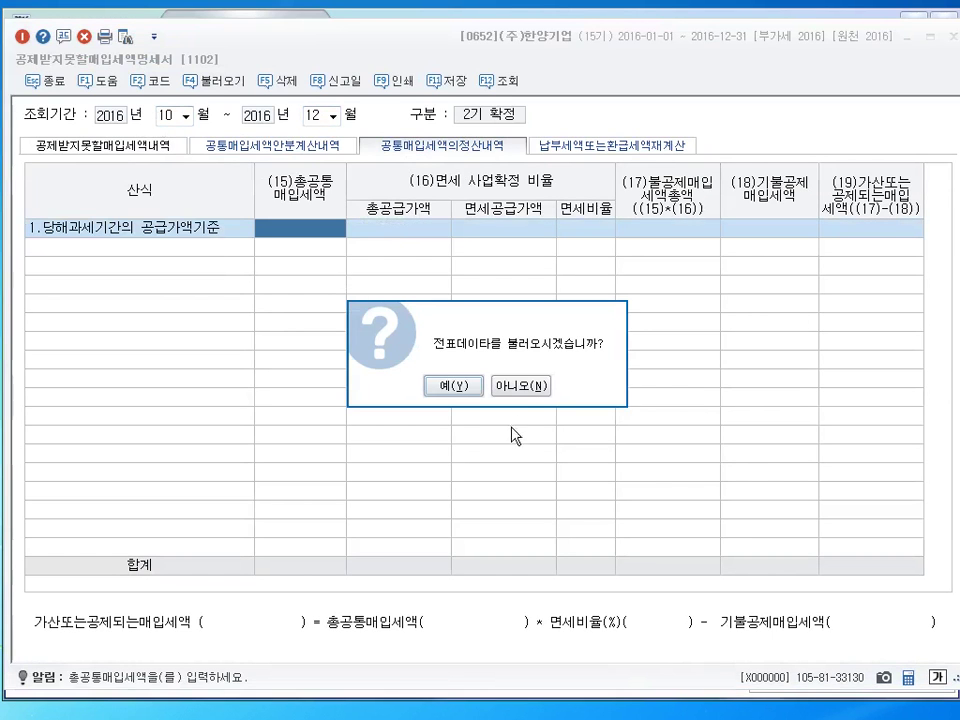
pyautogui.click(503, 386)
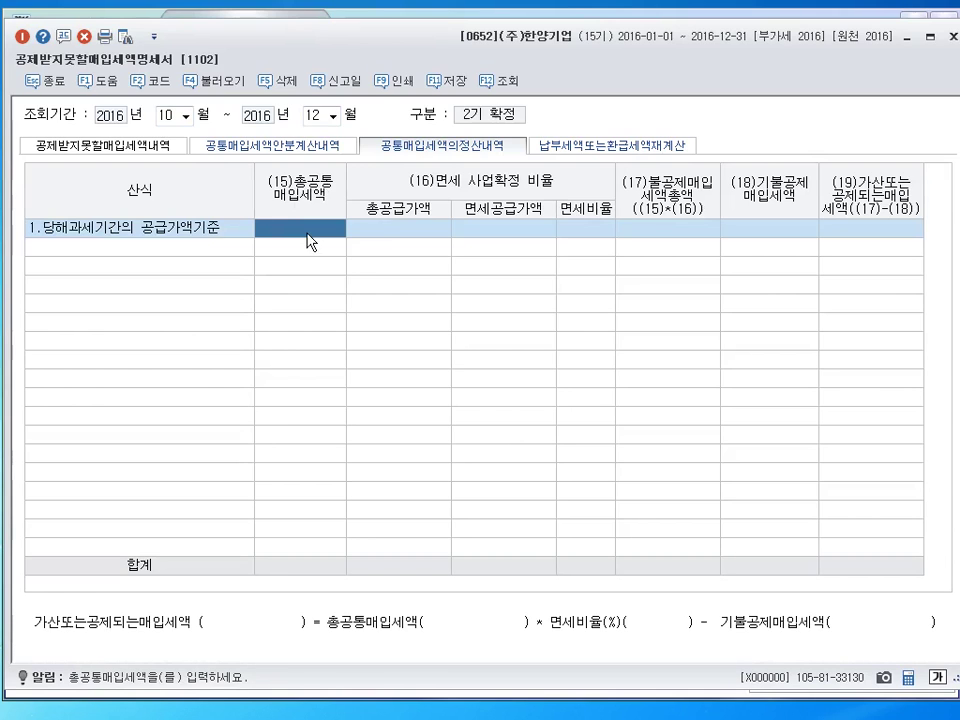
pyautogui.write('1500000')
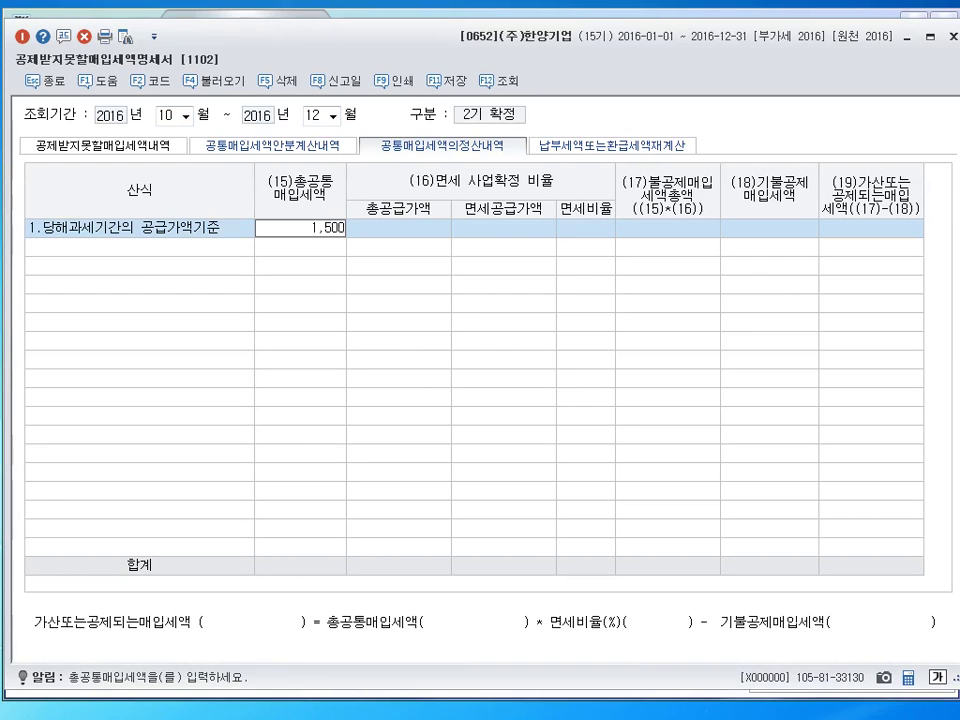
pyautogui.press('Return')
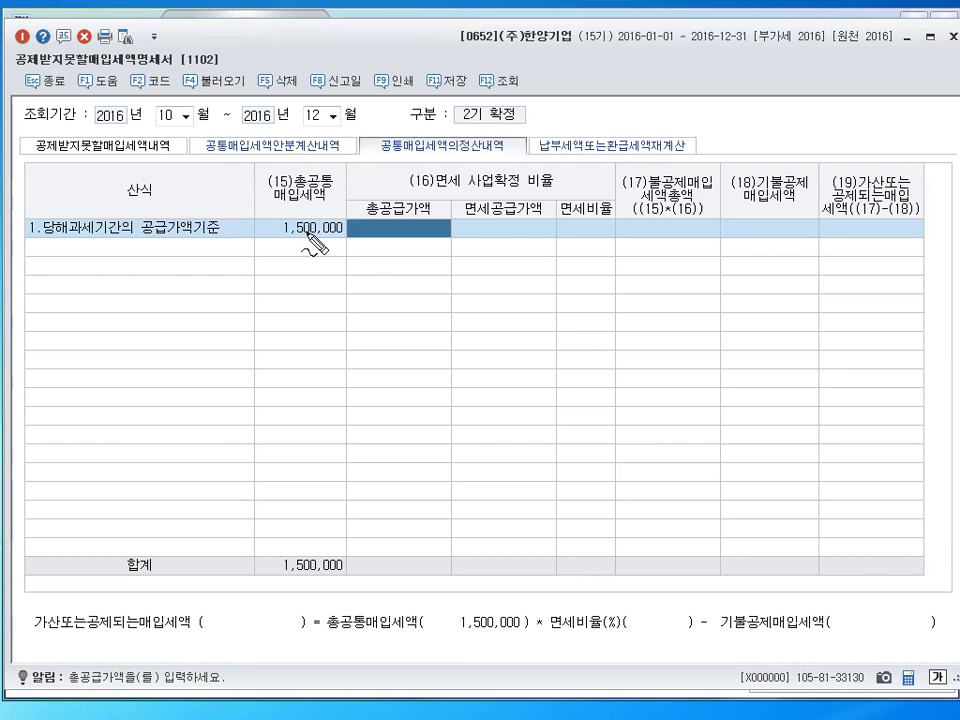
pyautogui.moveTo(284, 242)
pyautogui.mouseDown()
pyautogui.moveTo(326, 238)
pyautogui.moveTo(282, 263)
pyautogui.moveTo(311, 272)
pyautogui.moveTo(325, 212)
pyautogui.moveTo(285, 234)
pyautogui.mouseUp()
pyautogui.moveTo(455, 152); pyautogui.dragTo(485, 152)
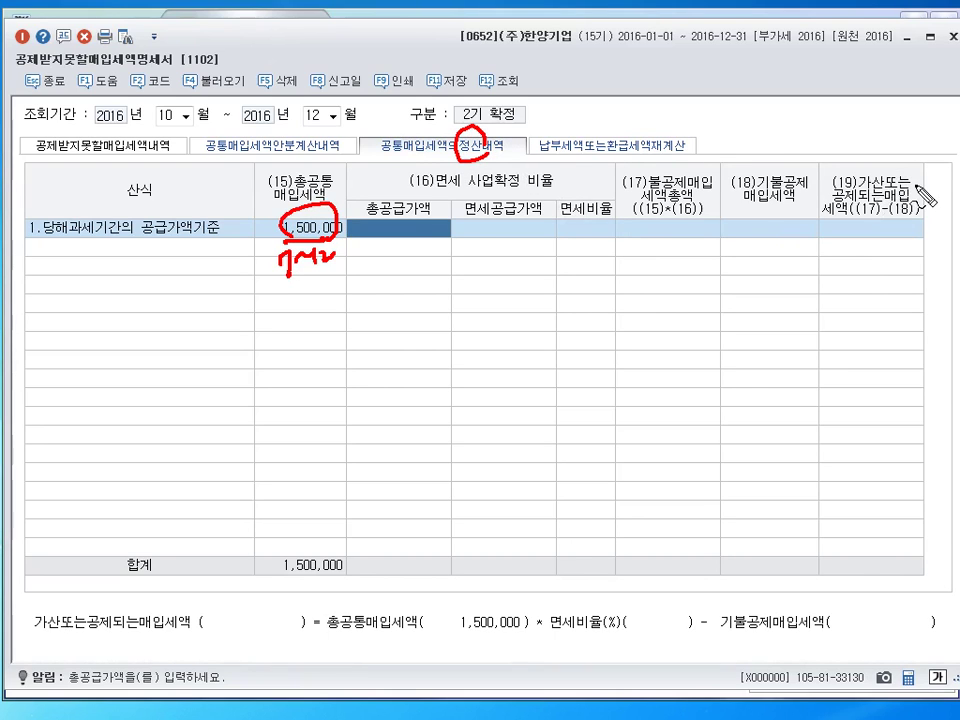
pyautogui.press('Escape')
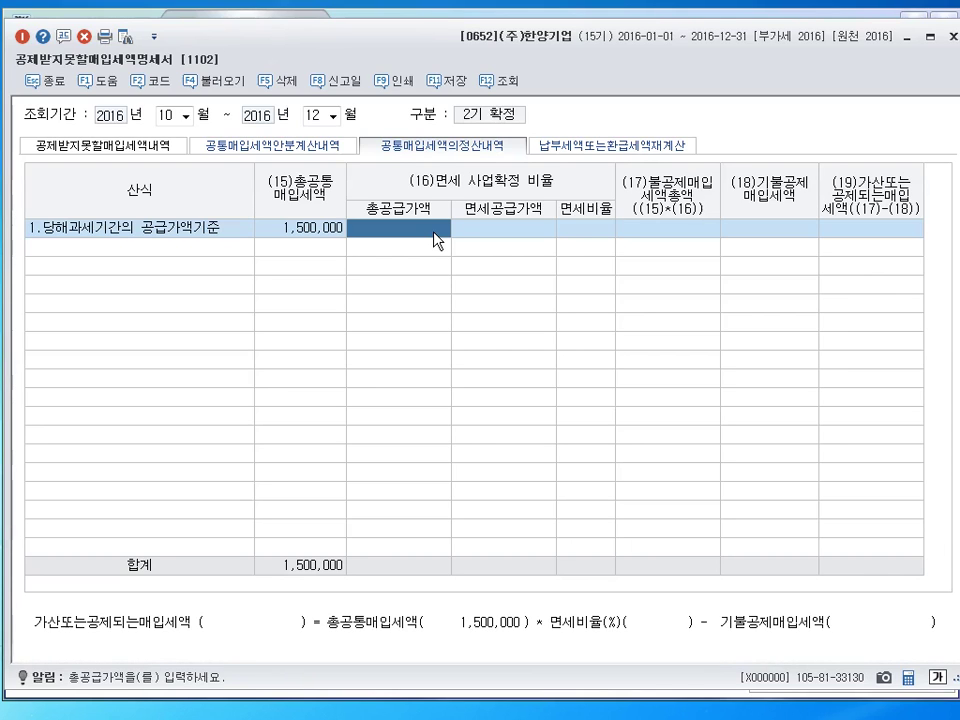
# Step: Enter 150,000,000 as the total supply value and 50,000,000 as the tax-exempt supply value in the formula 1 settlement row
pyautogui.write('150000000')
pyautogui.press('Return')
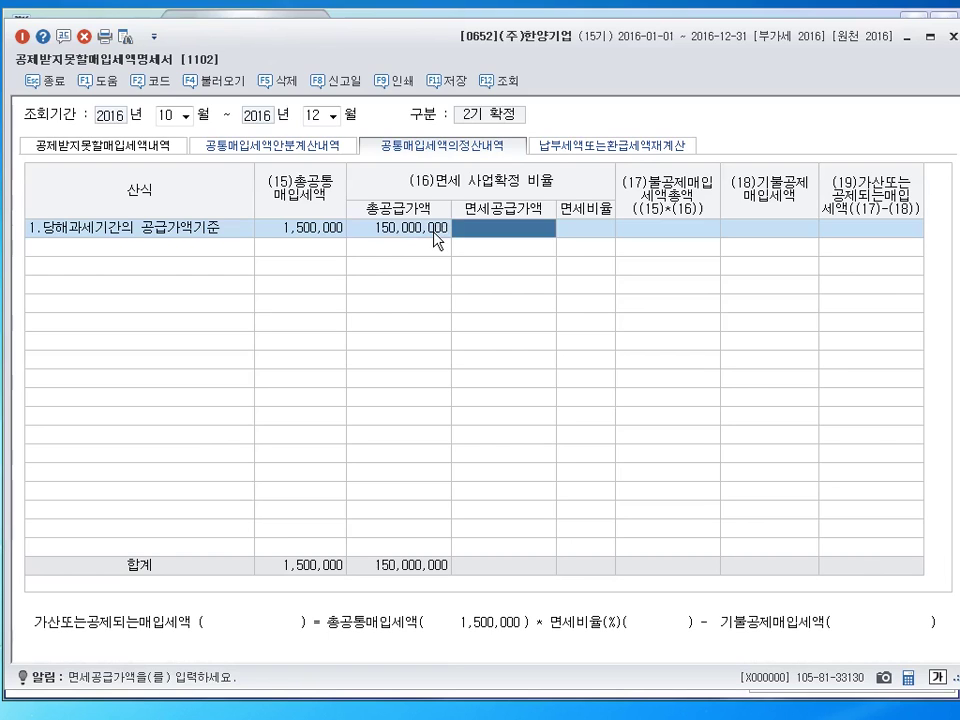
pyautogui.write('50000000')
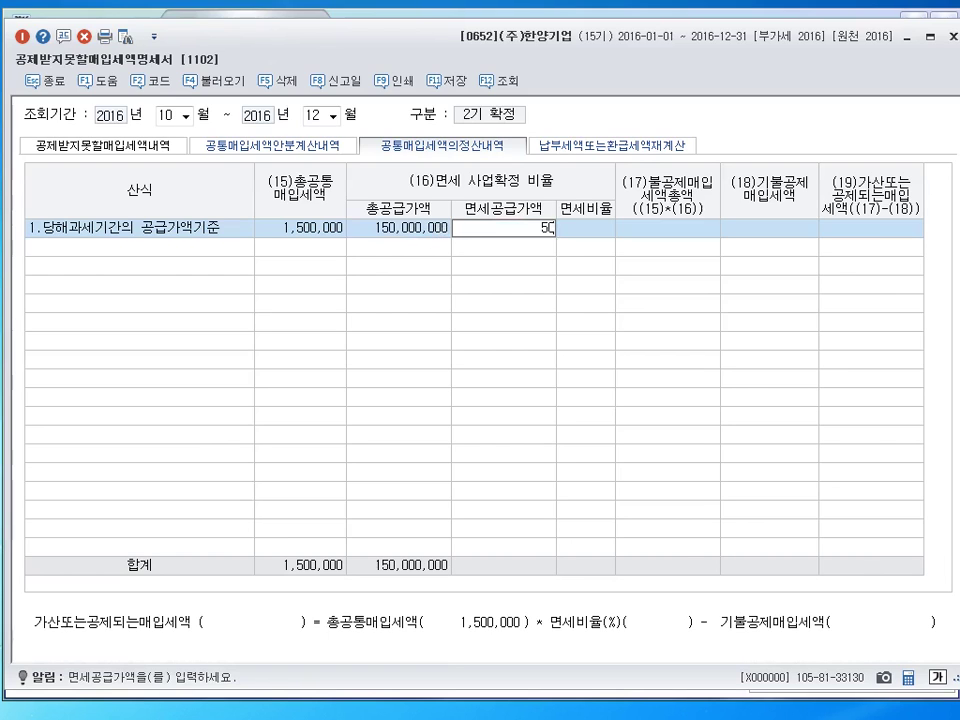
pyautogui.press('Return')
pyautogui.press('Return')
pyautogui.press('Return')
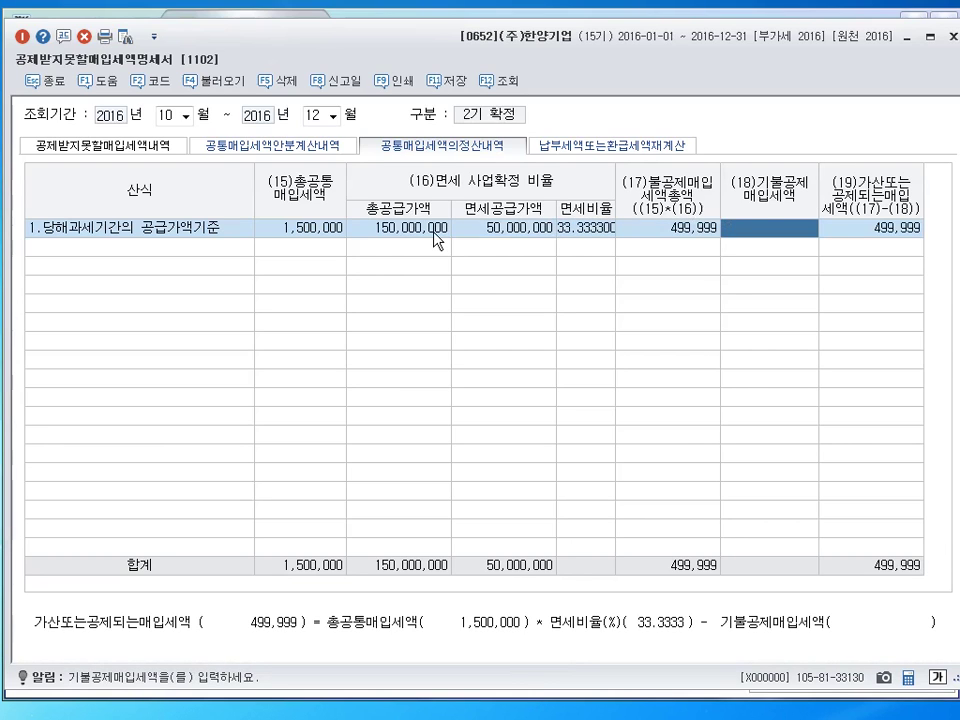
pyautogui.press('Left')
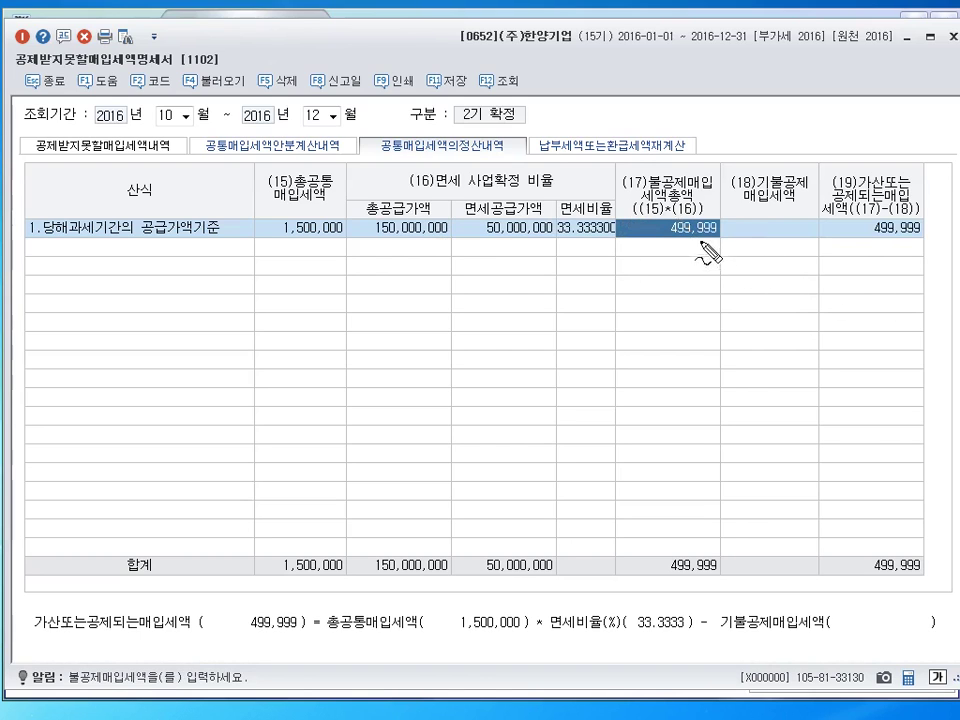
pyautogui.moveTo(602, 170); pyautogui.dragTo(660, 168)
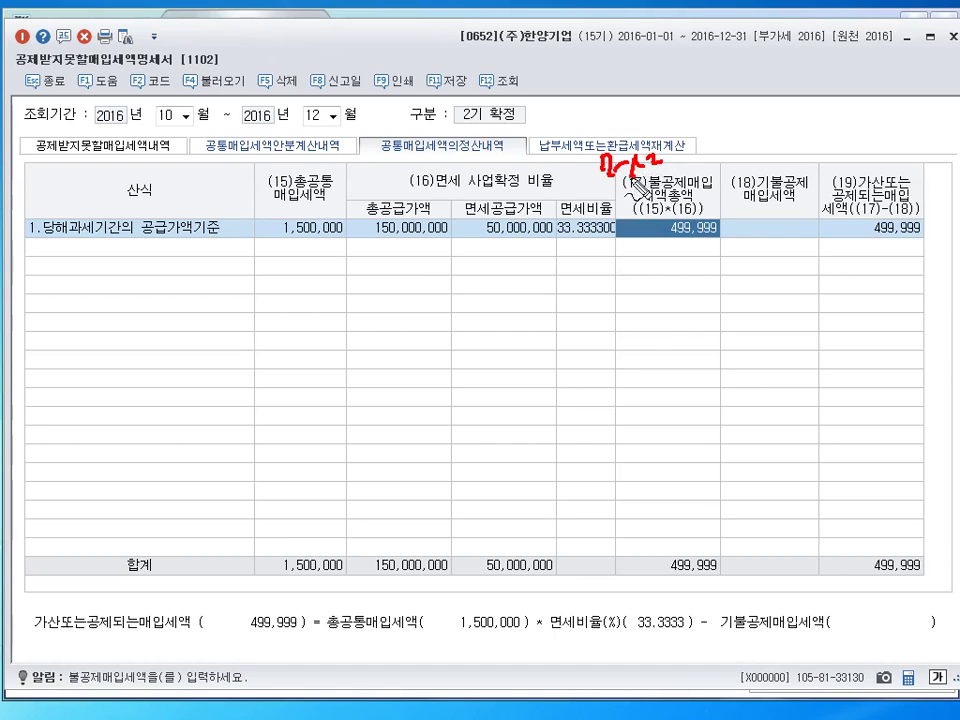
pyautogui.moveTo(704, 201)
pyautogui.mouseDown()
pyautogui.moveTo(681, 242)
pyautogui.moveTo(720, 222)
pyautogui.moveTo(727, 230)
pyautogui.mouseUp()
pyautogui.moveTo(705, 184); pyautogui.dragTo(711, 186)
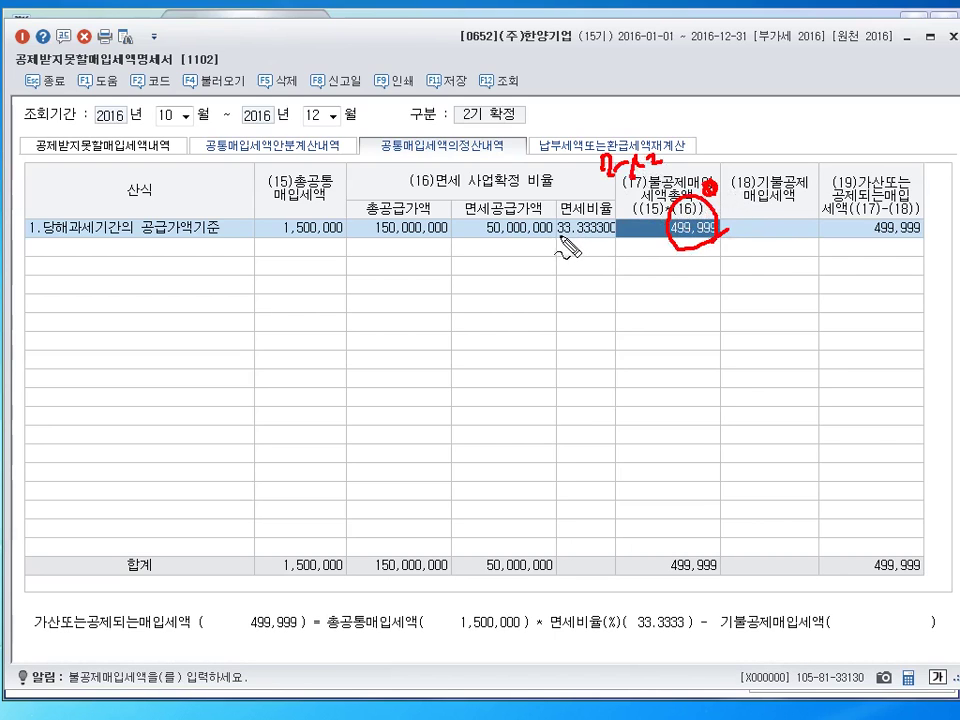
pyautogui.moveTo(557, 238)
pyautogui.mouseDown()
pyautogui.moveTo(613, 237)
pyautogui.moveTo(610, 257)
pyautogui.mouseUp()
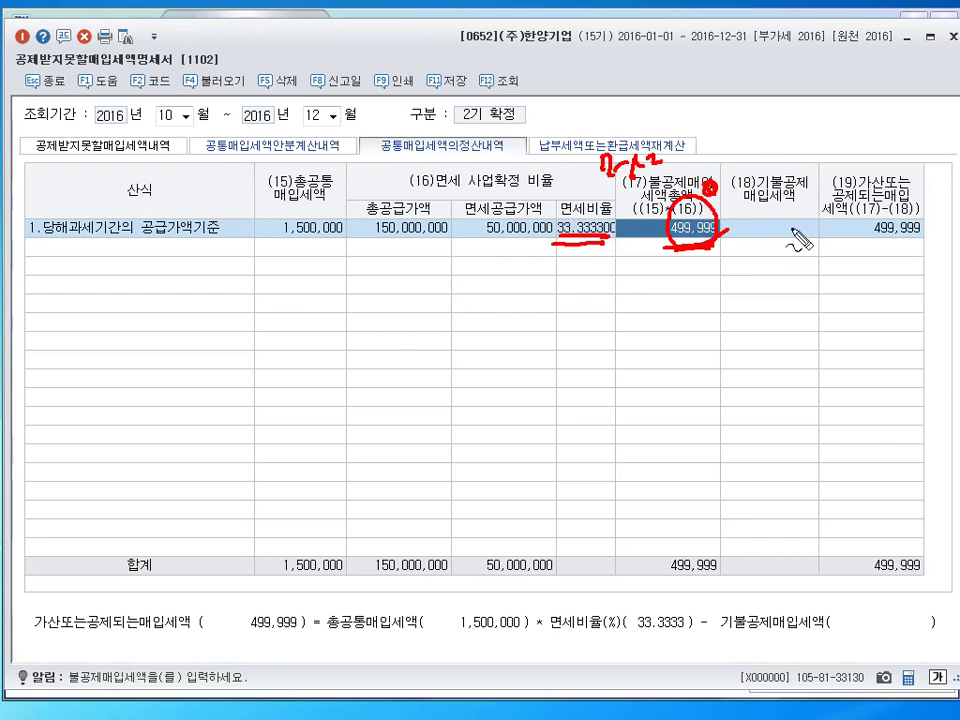
pyautogui.moveTo(750, 227); pyautogui.dragTo(799, 253)
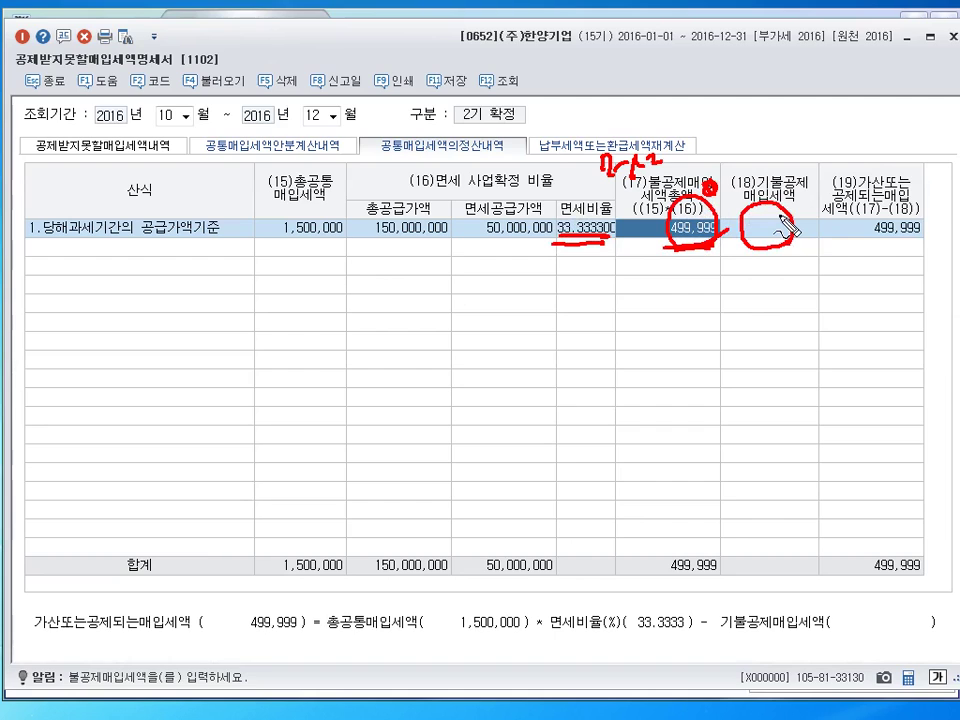
pyautogui.press('Escape')
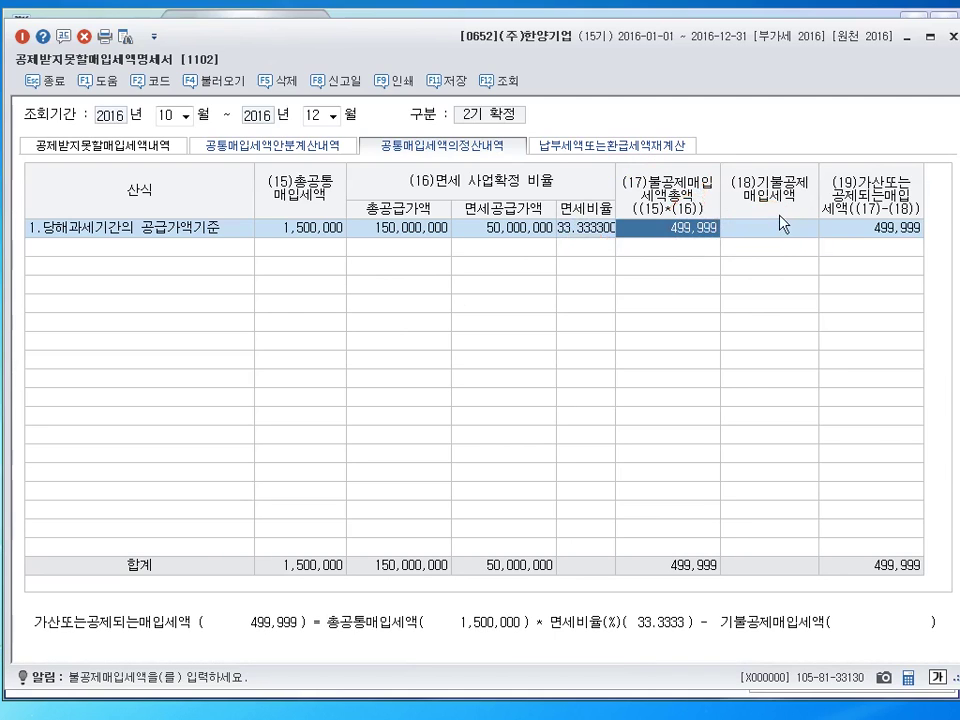
# Step: Set the already non-deducted input tax (기불공제매입세액) to 200,000 and save the statement
pyautogui.click(786, 232)
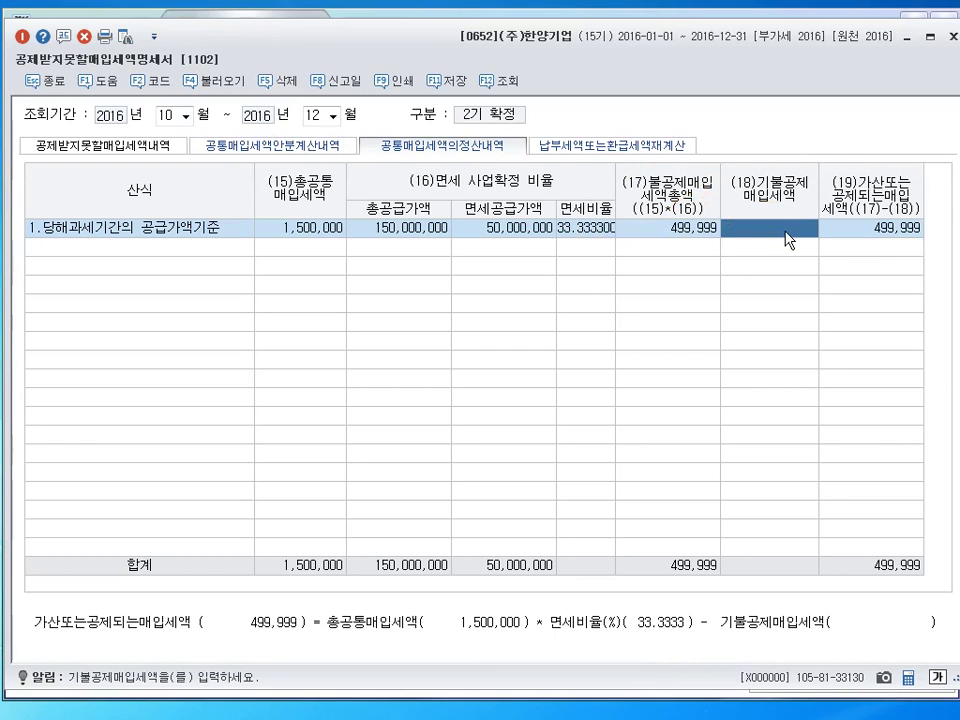
pyautogui.write('2000000')
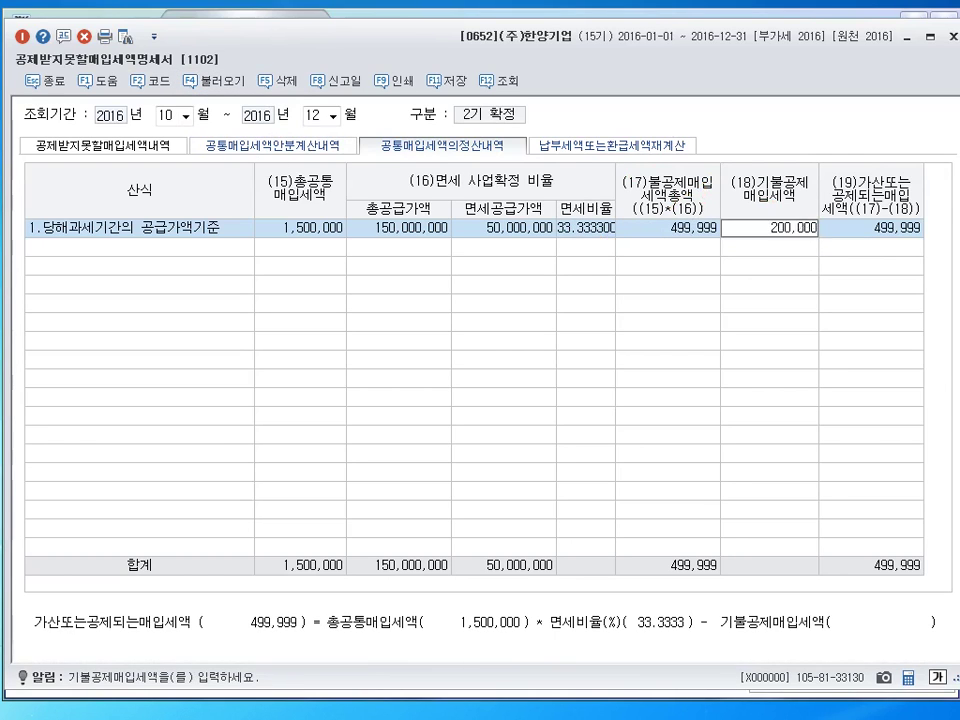
pyautogui.press('Return')
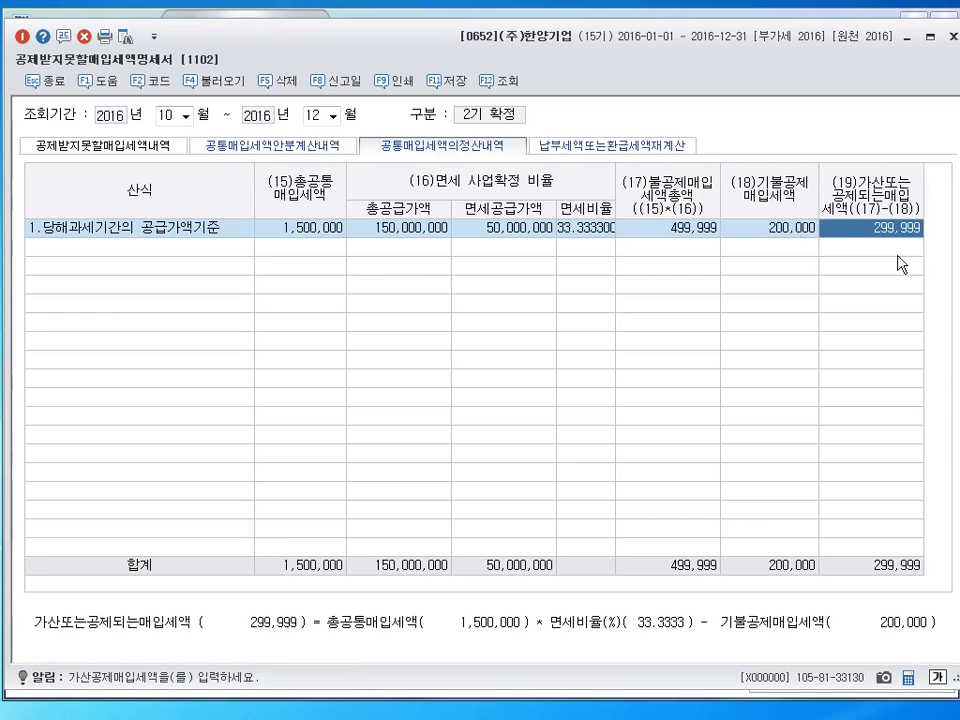
pyautogui.click(787, 236)
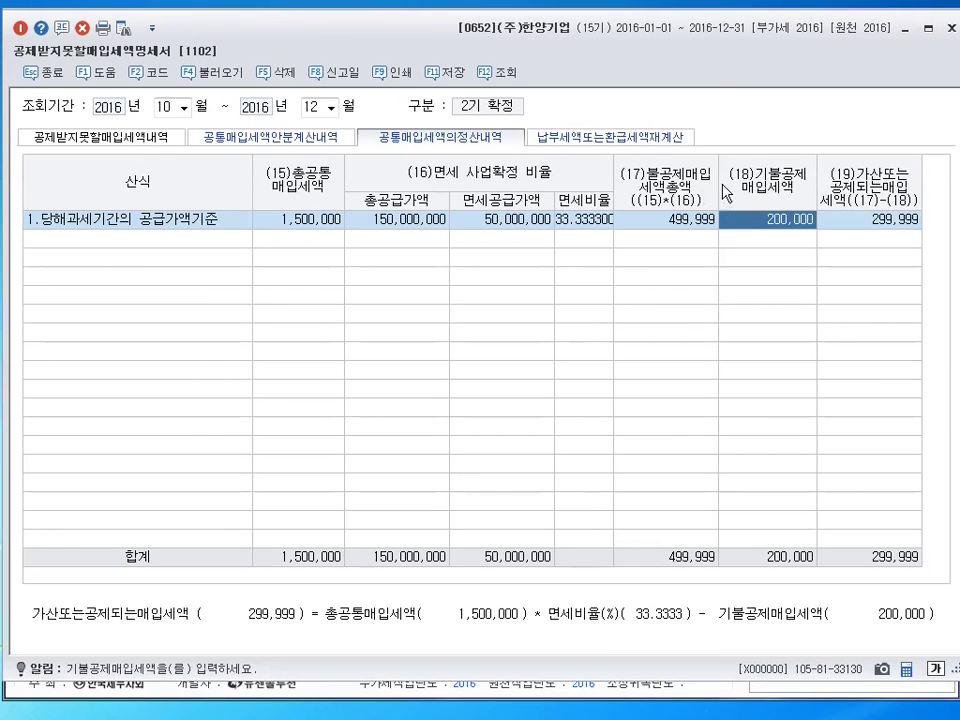
pyautogui.click(441, 72)
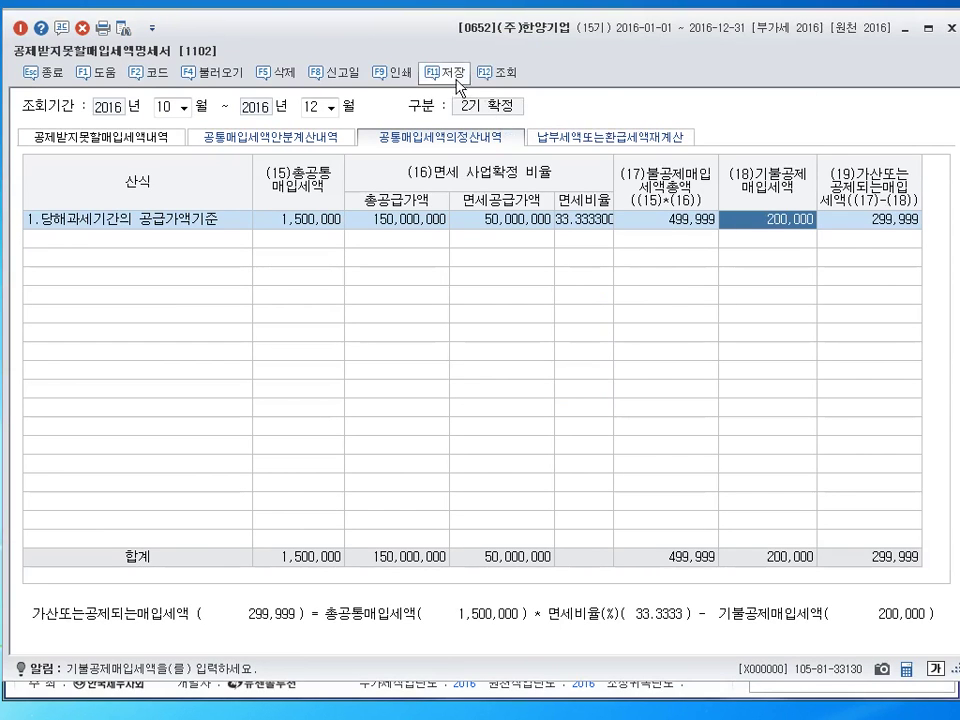
# Step: Close the statement and open the 부가가치세신고서 for April 1 to June 30, 2016
pyautogui.click(953, 28)
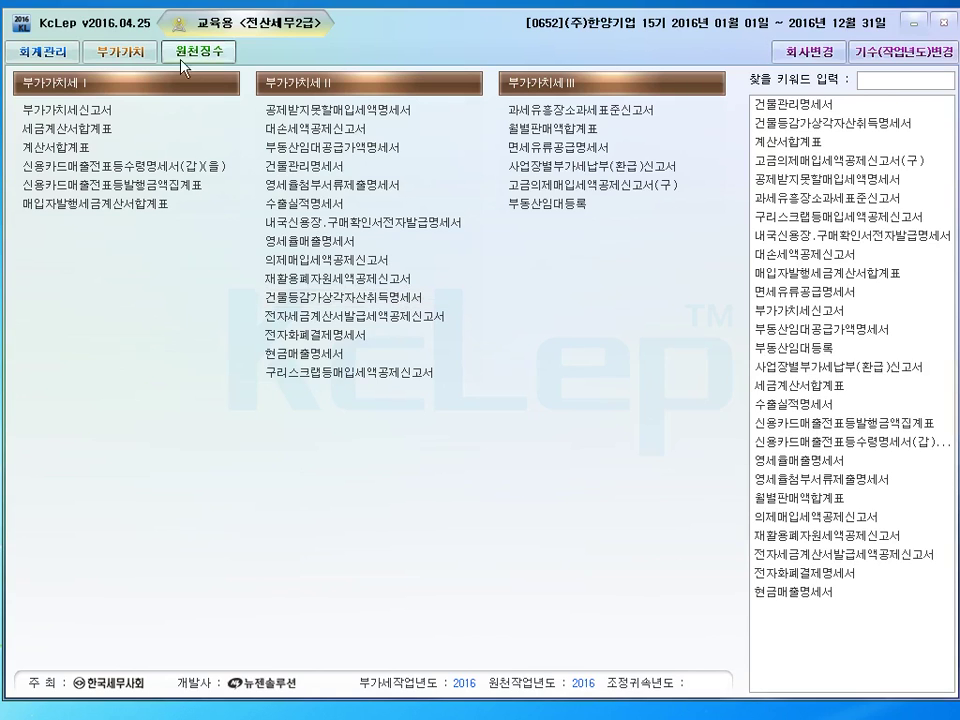
pyautogui.click(202, 170)
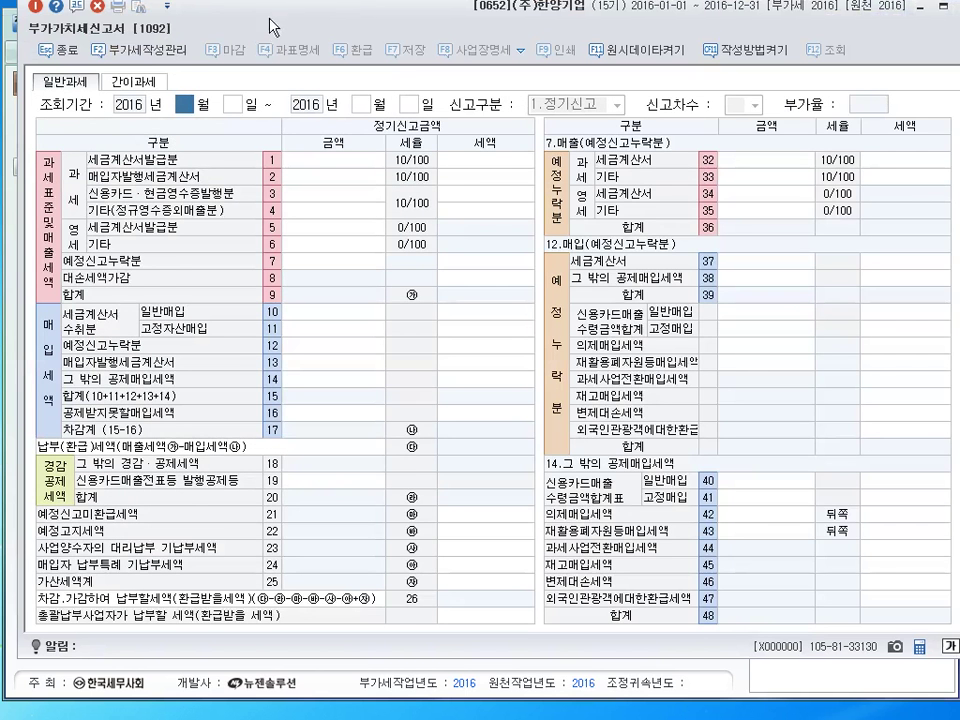
pyautogui.write('4')
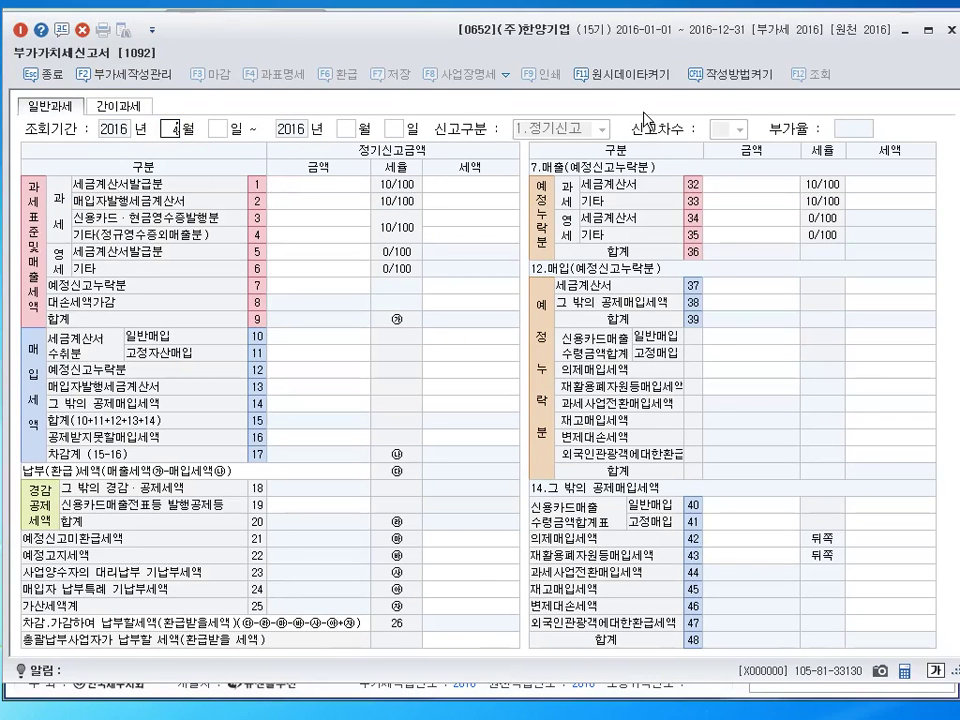
pyautogui.press('Return')
pyautogui.press('Return')
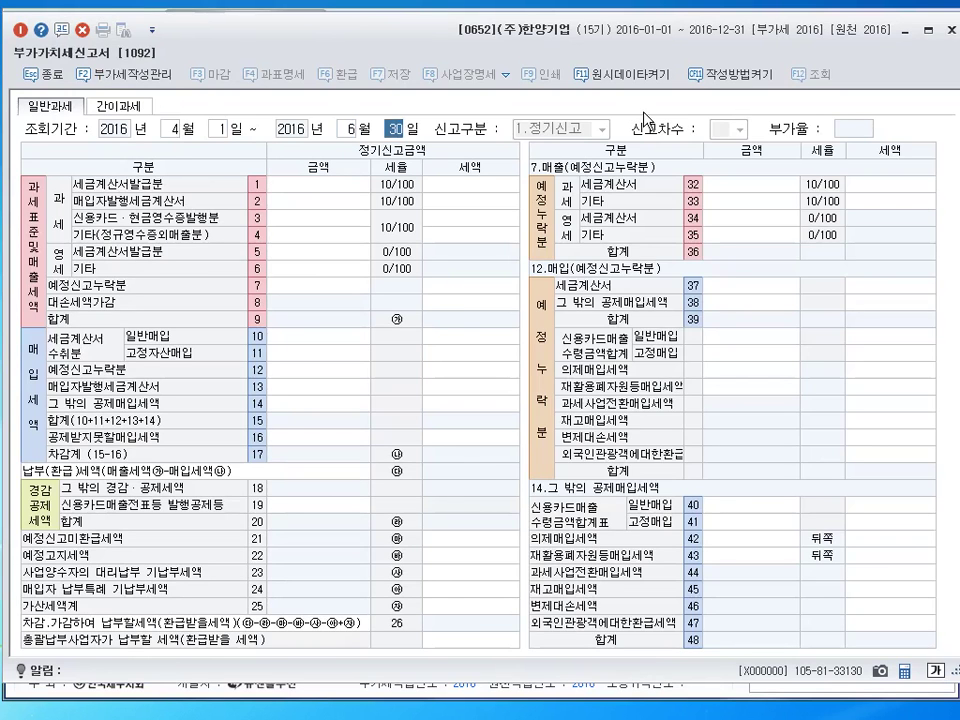
pyautogui.press('Return')
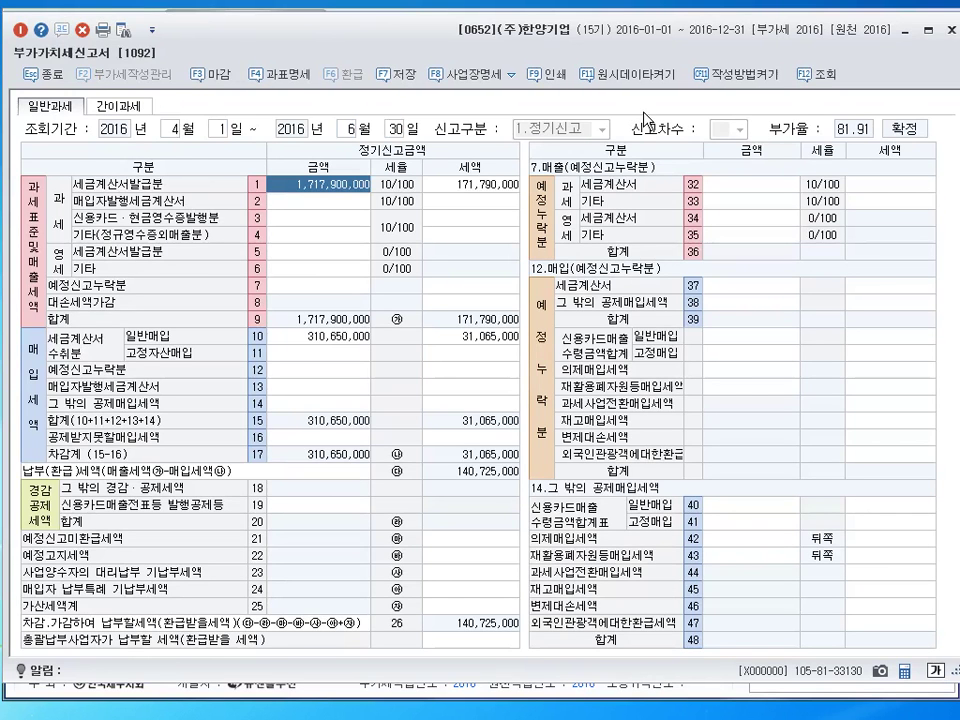
# Step: Reload the VAT return for the same April to June 2016 period without saving its data
pyautogui.moveTo(613, 35); pyautogui.dragTo(613, 42)
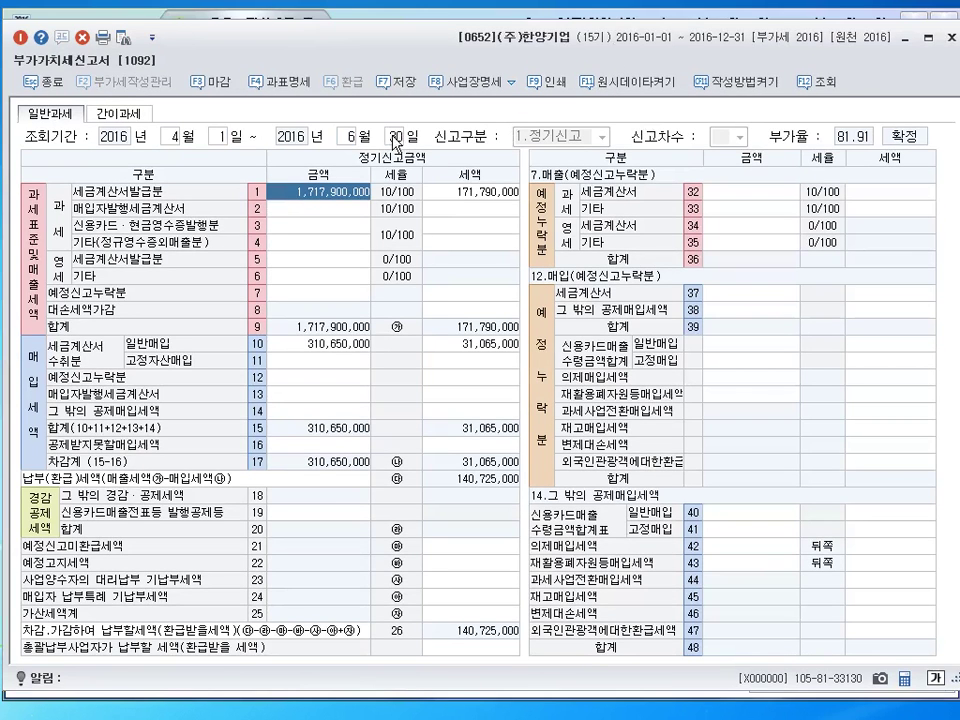
pyautogui.click(352, 136)
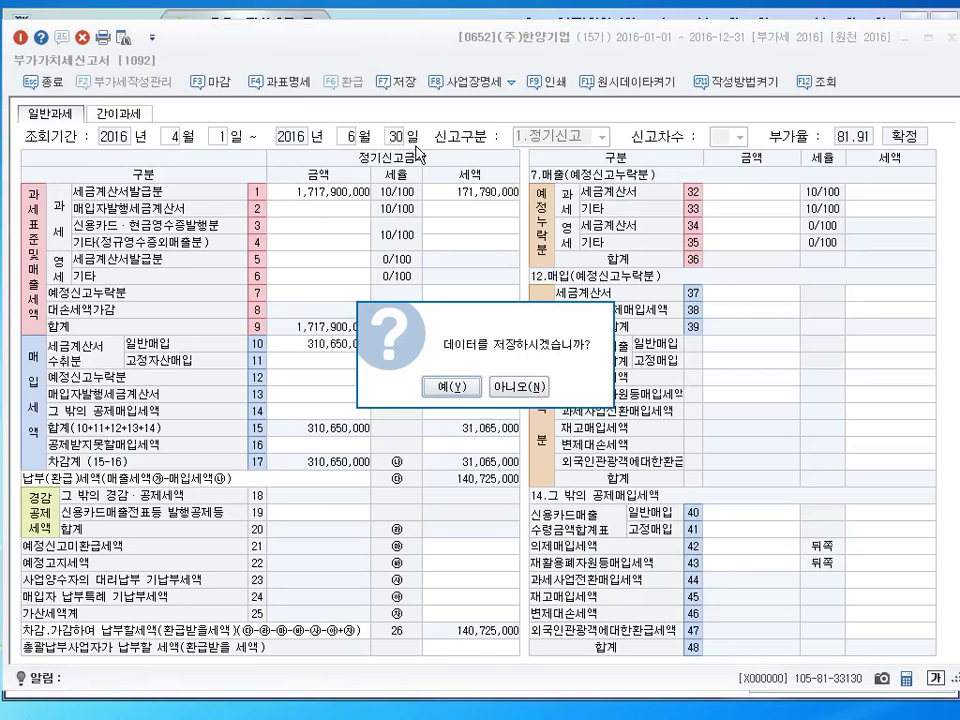
pyautogui.click(518, 387)
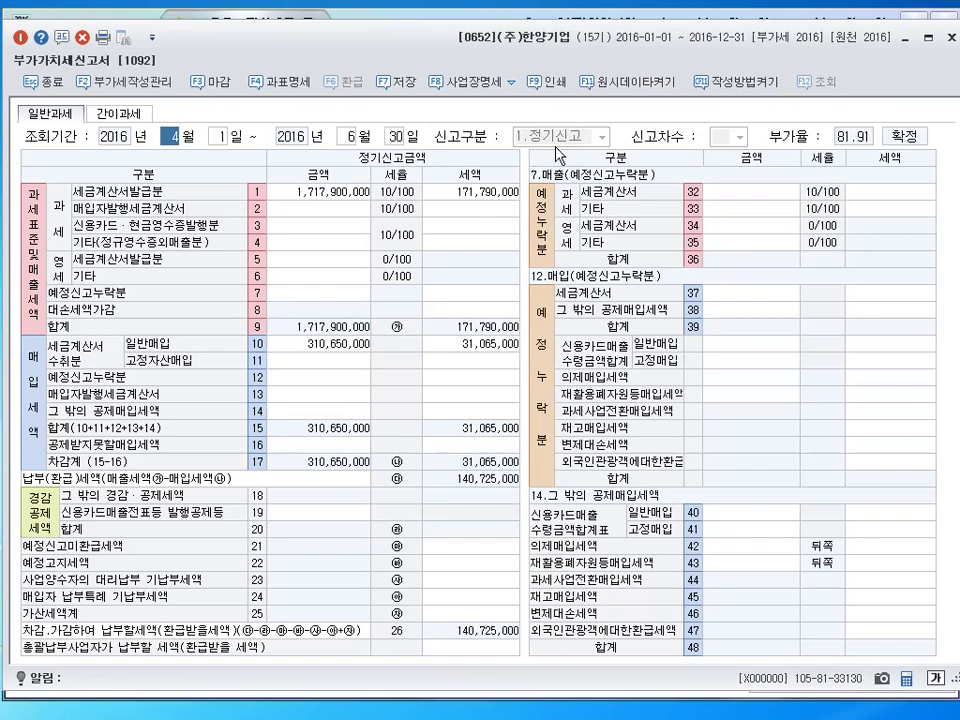
pyautogui.press('Return')
pyautogui.press('Return')
pyautogui.press('Return')
pyautogui.press('Return')
pyautogui.press('Return')
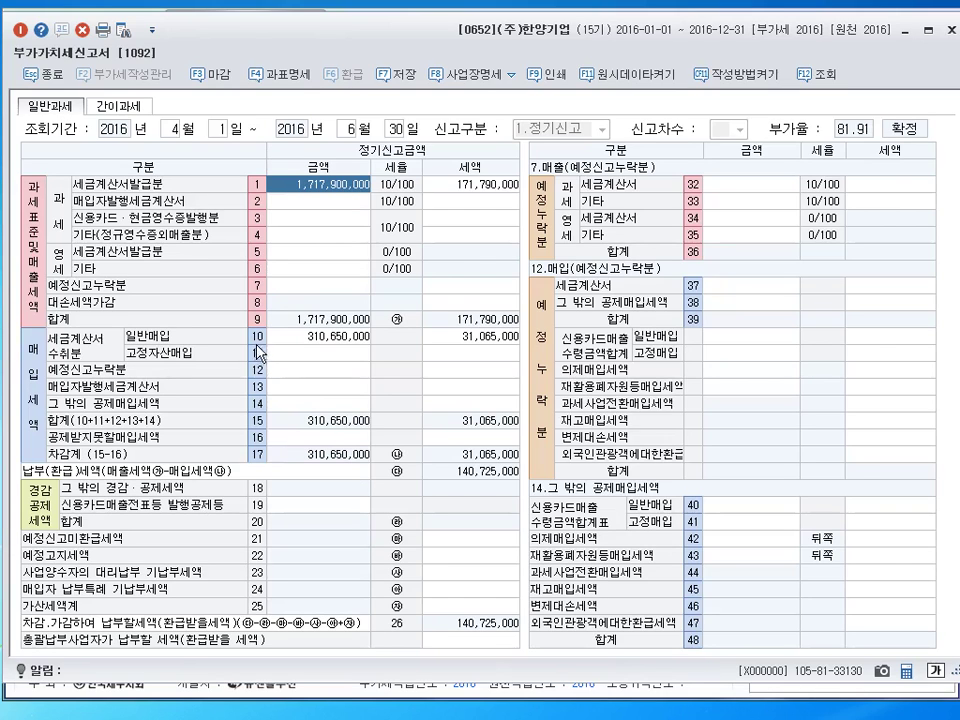
# Step: Enter 50,000,000 as the amount of zero-rated 기타 sales in line 6 of the VAT return
pyautogui.click(307, 278)
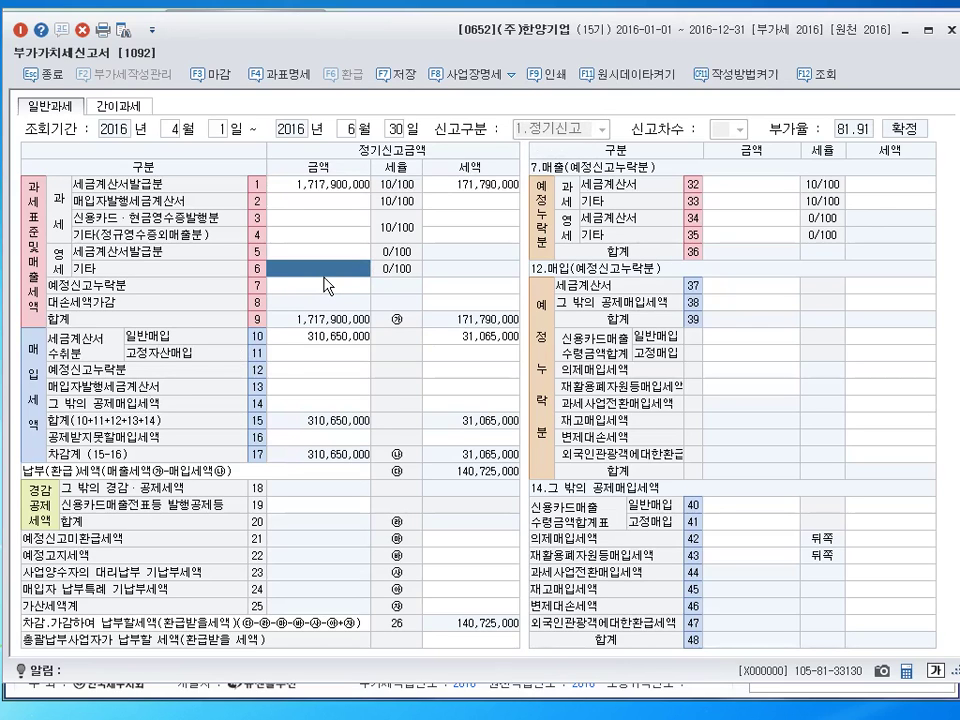
pyautogui.write('50000000')
pyautogui.press('Return')
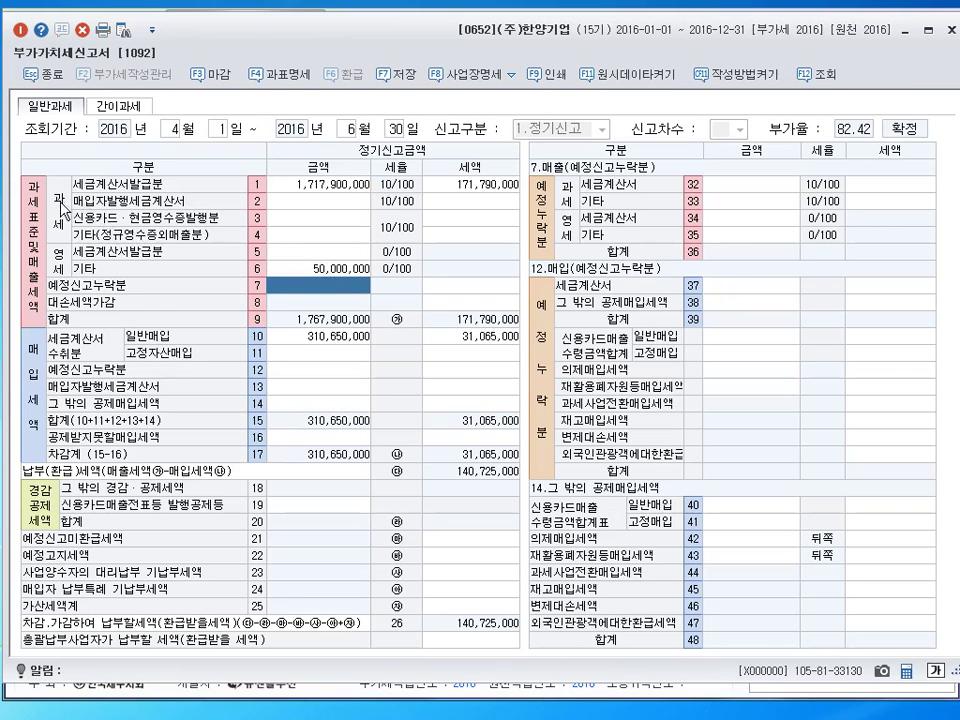
# Step: Enter 22,000,000 as the taxable 기타(정규영수증외매출분) amount in line 4
pyautogui.click(292, 233)
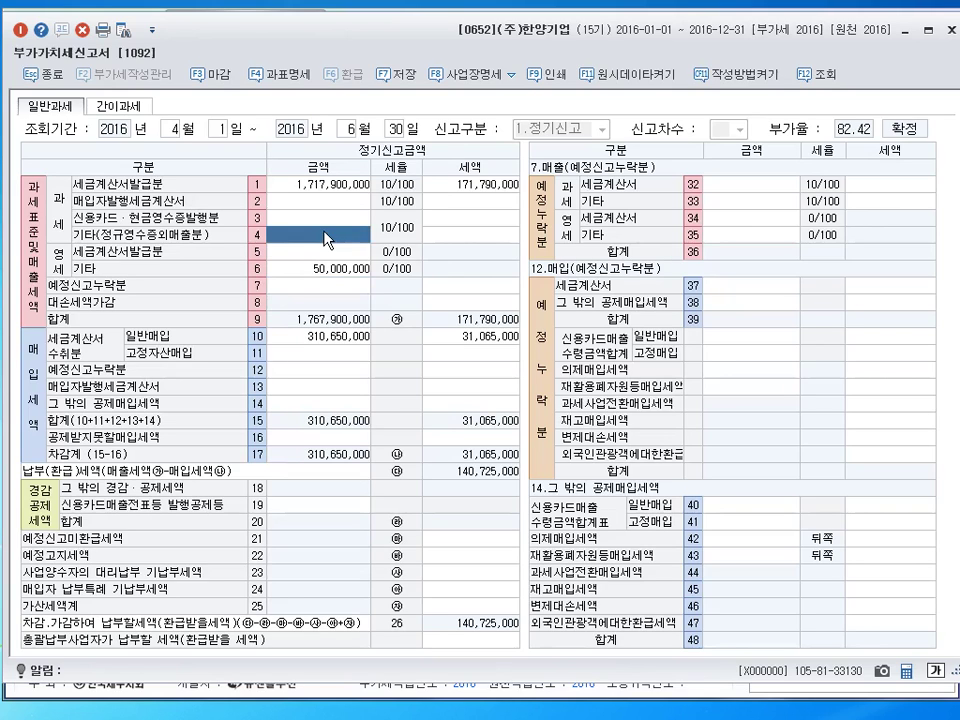
pyautogui.write('22000000')
pyautogui.press('Return')
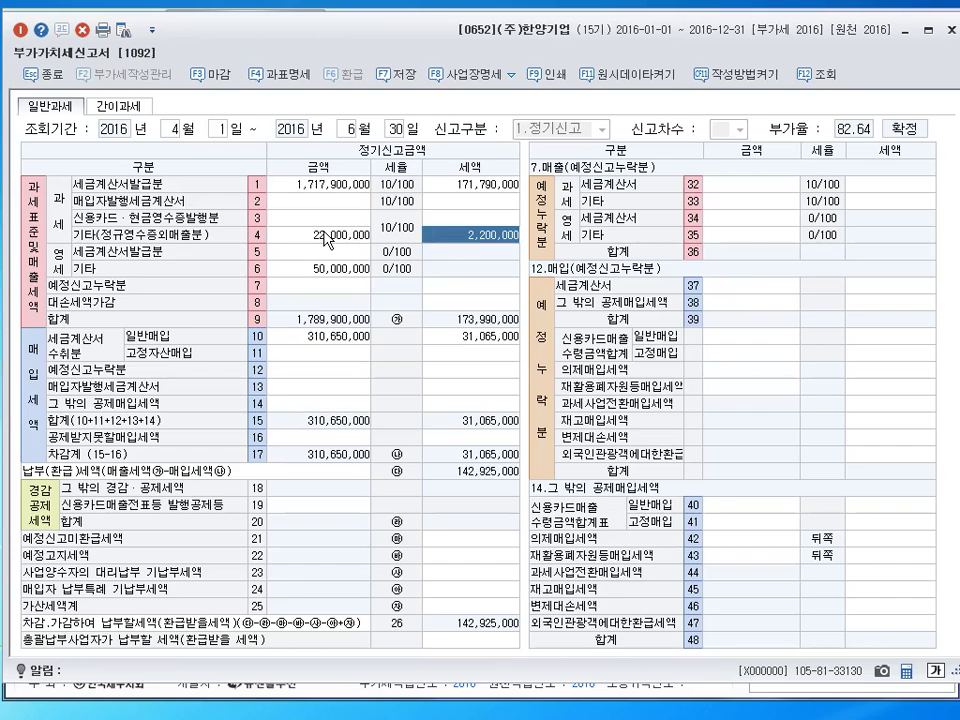
# Step: Set the taxable 기타(정규영수증외매출분) amount in line 4 to 20,000,000
pyautogui.click(327, 240)
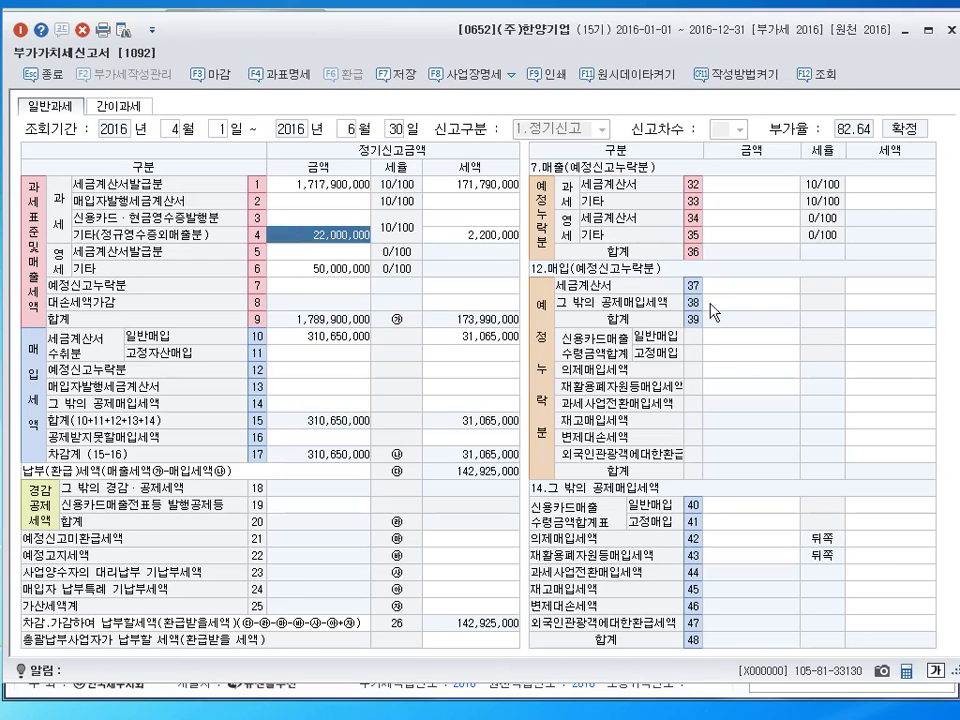
pyautogui.write('20000000')
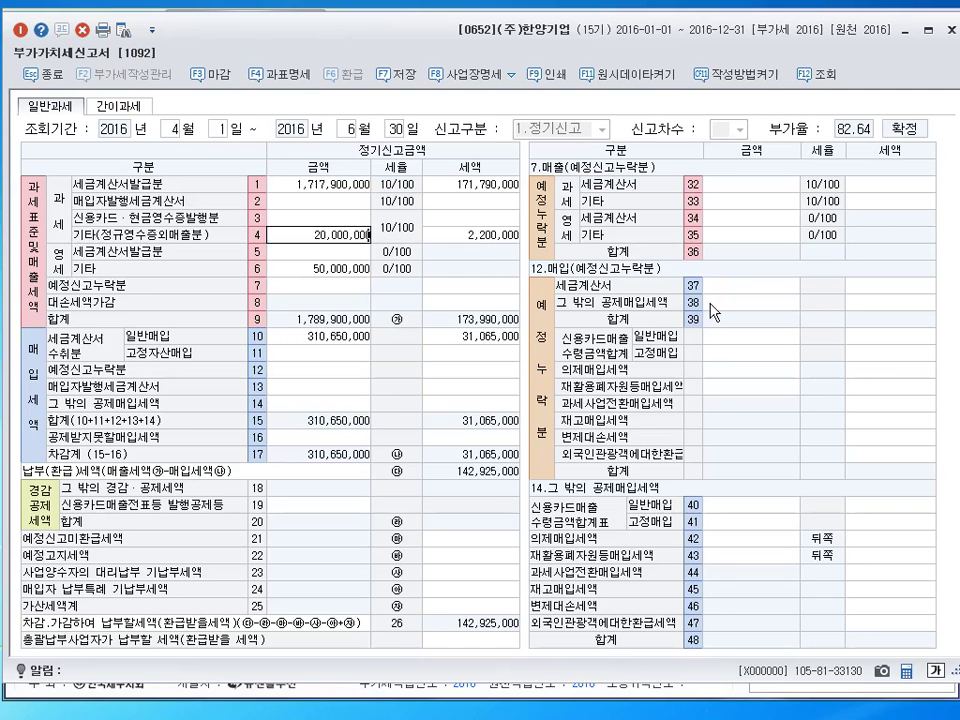
pyautogui.press('Return')
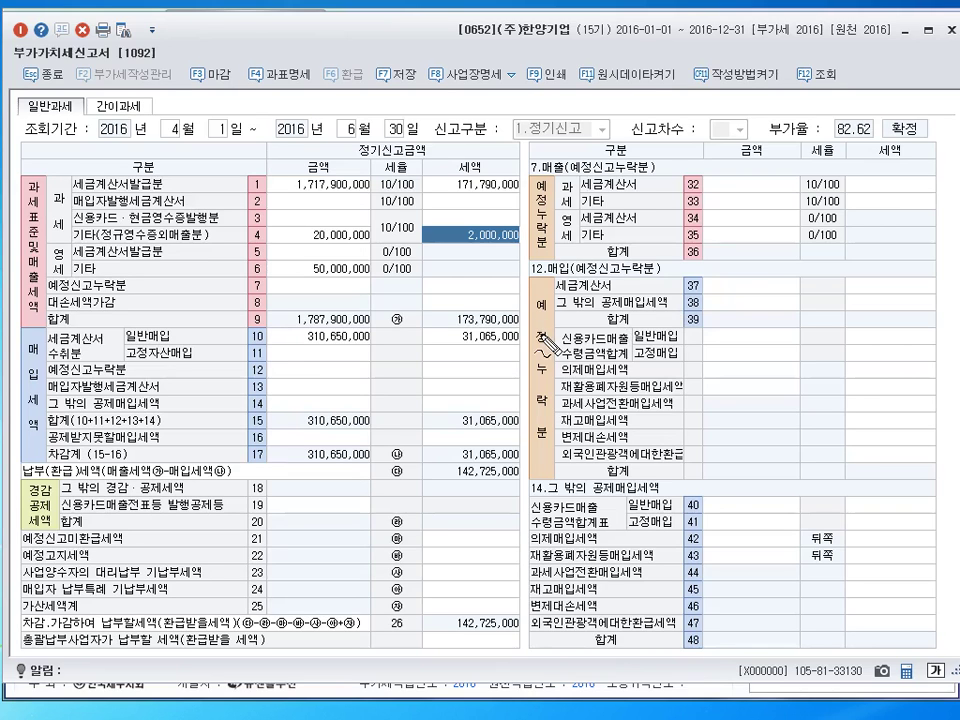
pyautogui.moveTo(328, 377)
pyautogui.mouseDown()
pyautogui.moveTo(338, 393)
pyautogui.moveTo(390, 408)
pyautogui.moveTo(435, 381)
pyautogui.moveTo(407, 403)
pyautogui.moveTo(432, 398)
pyautogui.mouseUp()
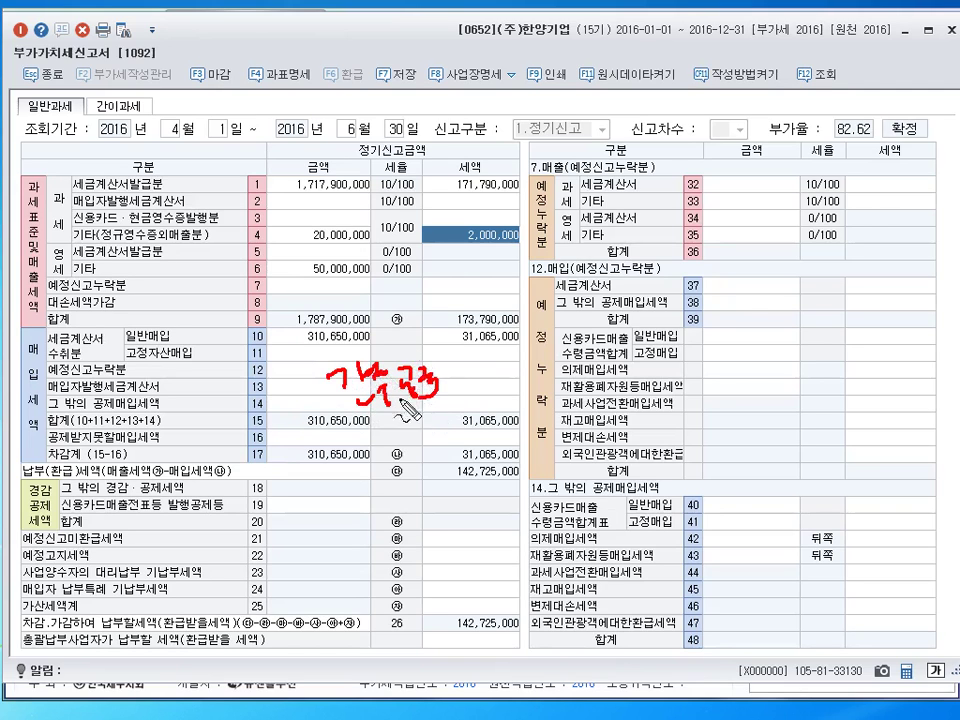
pyautogui.moveTo(386, 422); pyautogui.dragTo(434, 410)
pyautogui.moveTo(376, 436); pyautogui.dragTo(428, 424)
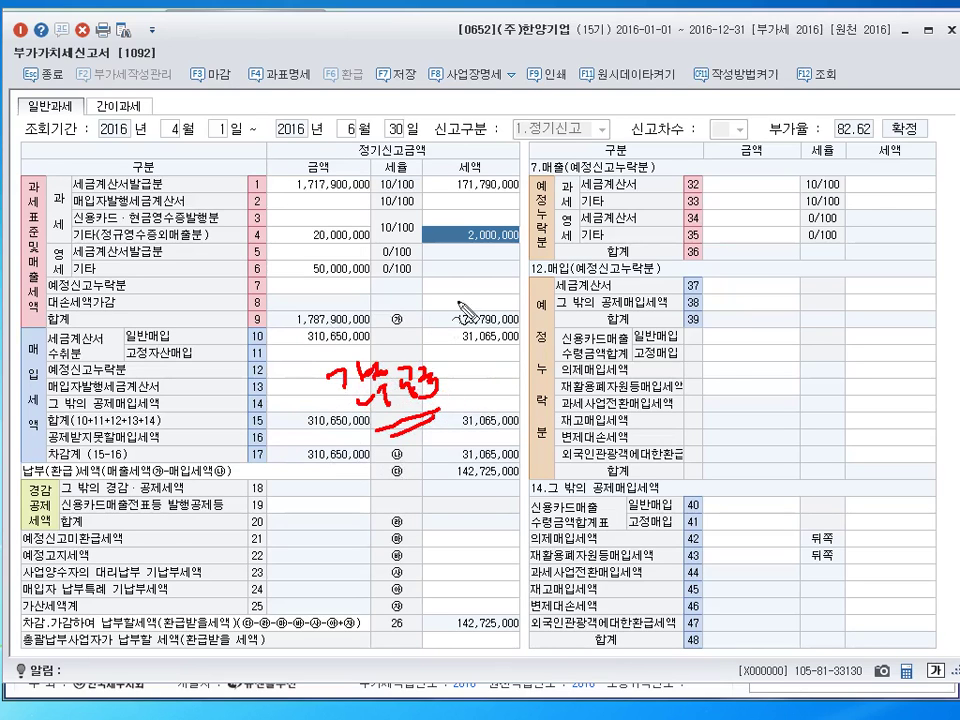
pyautogui.moveTo(450, 376)
pyautogui.mouseDown()
pyautogui.moveTo(454, 396)
pyautogui.moveTo(472, 392)
pyautogui.mouseUp()
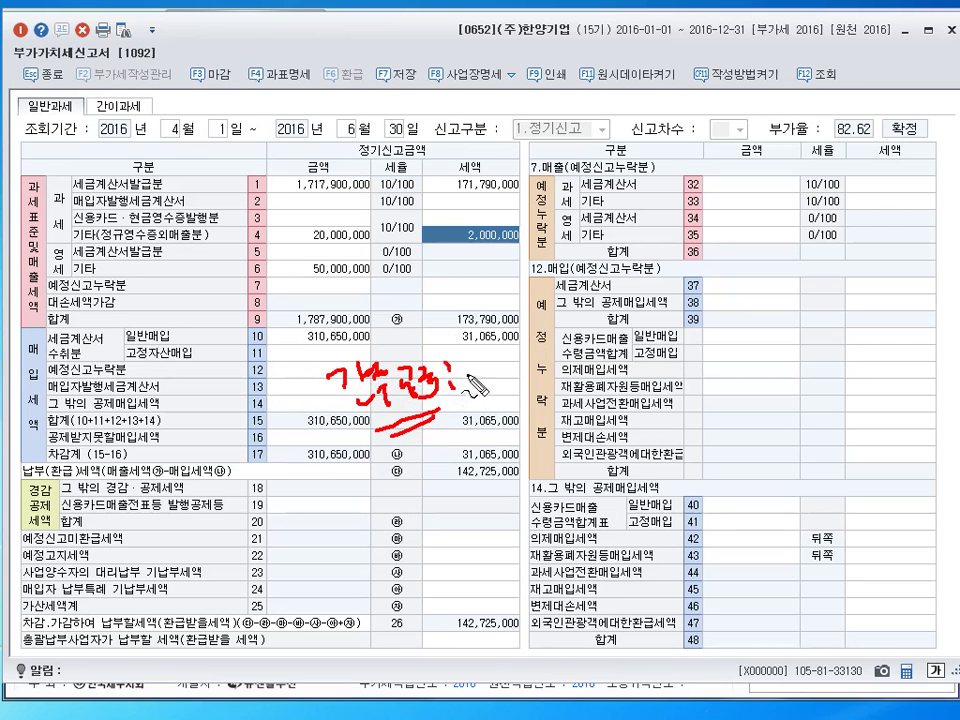
pyautogui.moveTo(487, 349); pyautogui.dragTo(498, 371)
pyautogui.moveTo(504, 347)
pyautogui.mouseDown()
pyautogui.moveTo(506, 372)
pyautogui.moveTo(553, 350)
pyautogui.mouseUp()
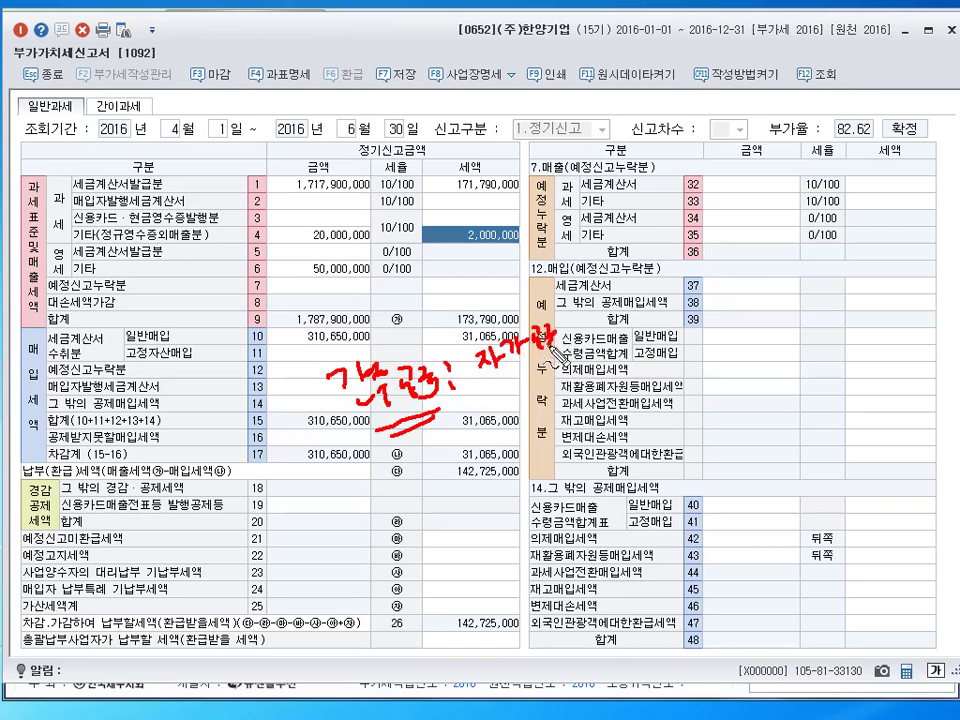
pyautogui.moveTo(496, 372); pyautogui.dragTo(488, 470)
pyautogui.moveTo(505, 388); pyautogui.dragTo(580, 375)
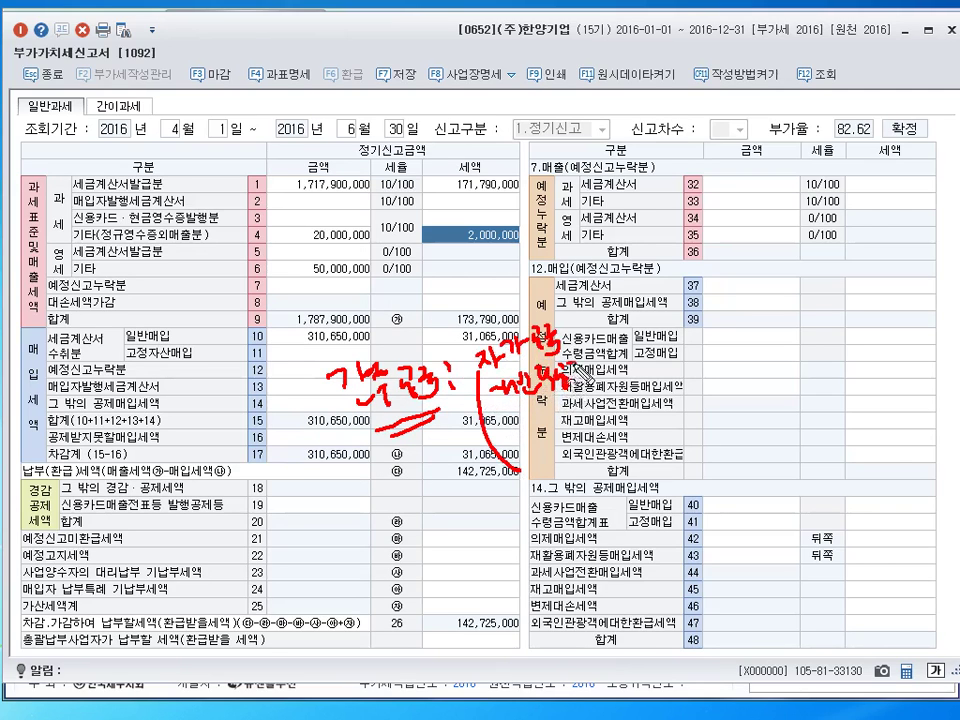
pyautogui.moveTo(502, 418); pyautogui.dragTo(520, 440)
pyautogui.moveTo(522, 424); pyautogui.dragTo(600, 405)
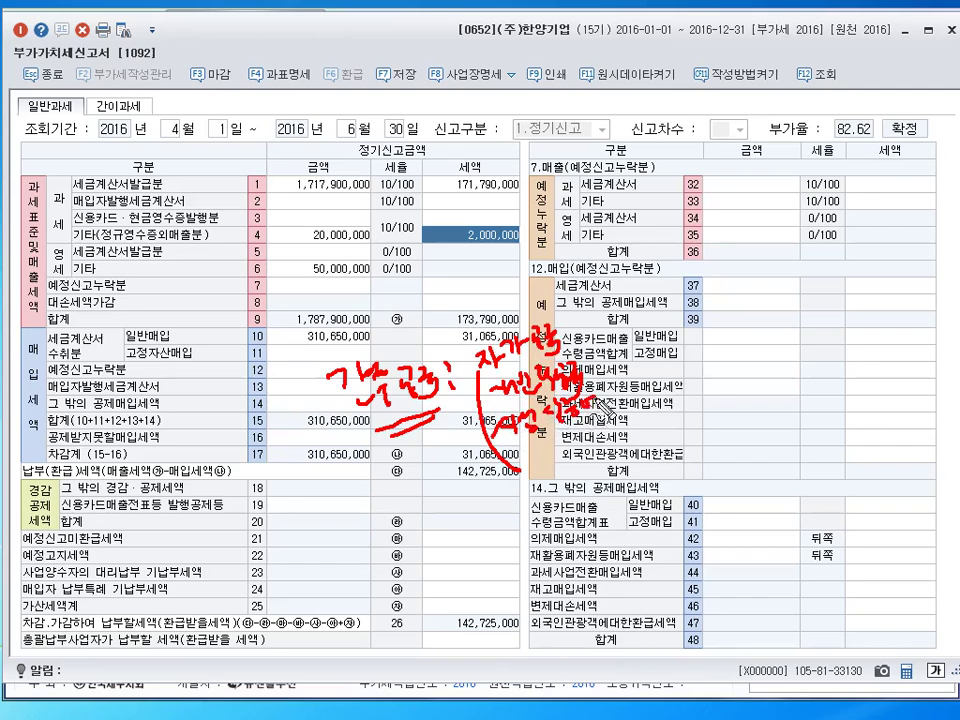
pyautogui.moveTo(532, 463)
pyautogui.mouseDown()
pyautogui.moveTo(592, 424)
pyautogui.moveTo(643, 429)
pyautogui.moveTo(705, 400)
pyautogui.mouseUp()
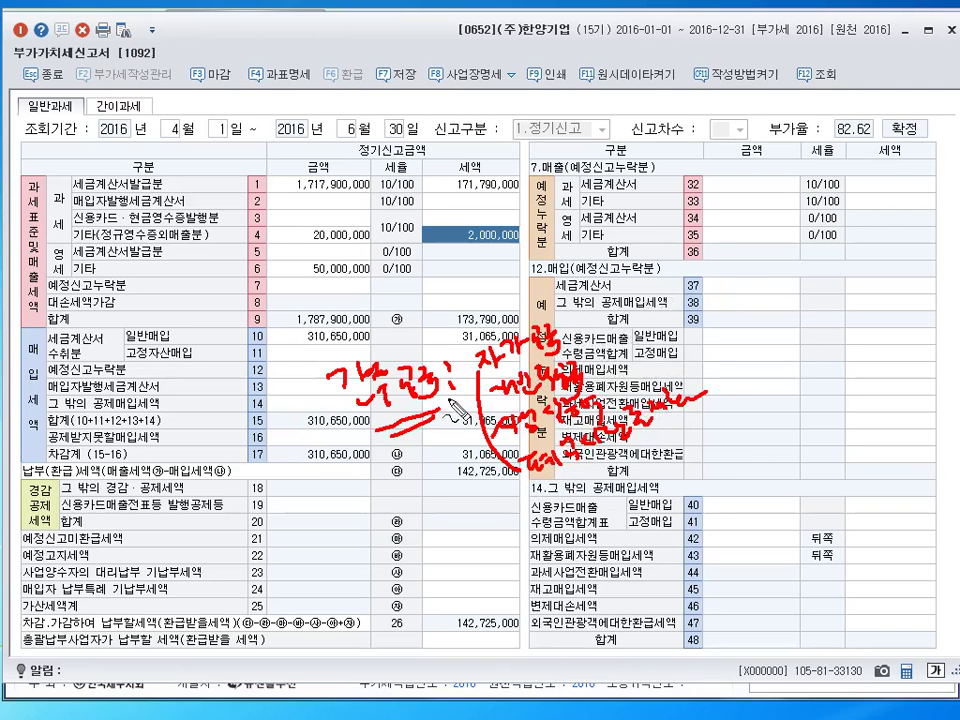
pyautogui.moveTo(392, 444)
pyautogui.mouseDown()
pyautogui.moveTo(396, 500)
pyautogui.moveTo(440, 500)
pyautogui.moveTo(458, 522)
pyautogui.mouseUp()
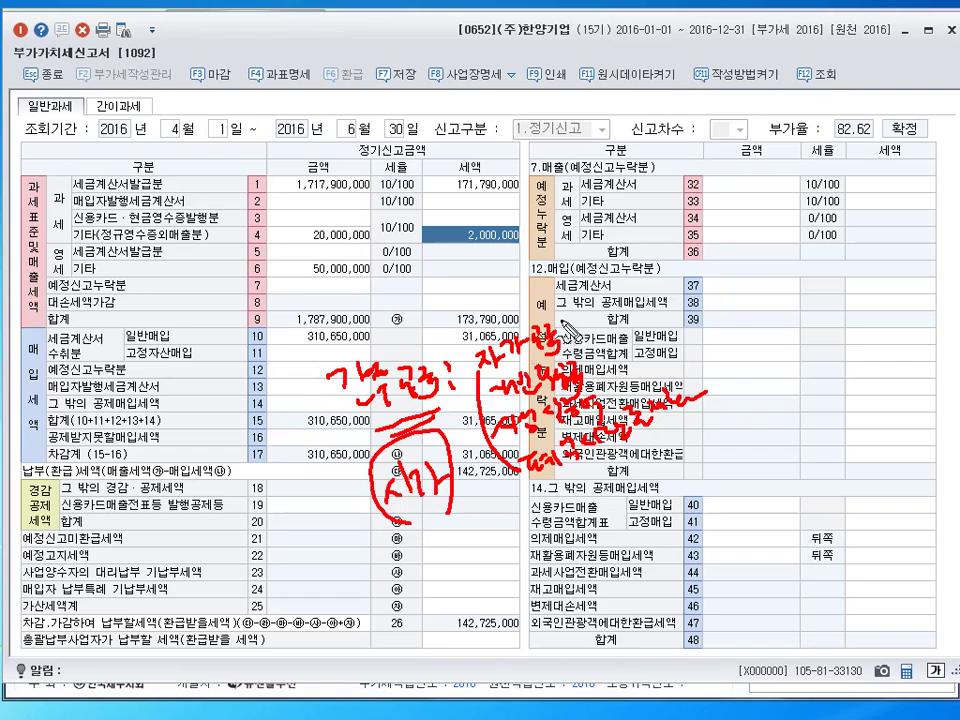
pyautogui.moveTo(598, 318)
pyautogui.mouseDown()
pyautogui.moveTo(606, 330)
pyautogui.moveTo(615, 302)
pyautogui.moveTo(628, 320)
pyautogui.moveTo(652, 306)
pyautogui.moveTo(692, 250)
pyautogui.moveTo(726, 248)
pyautogui.moveTo(707, 268)
pyautogui.moveTo(822, 182)
pyautogui.moveTo(896, 168)
pyautogui.moveTo(924, 182)
pyautogui.mouseUp()
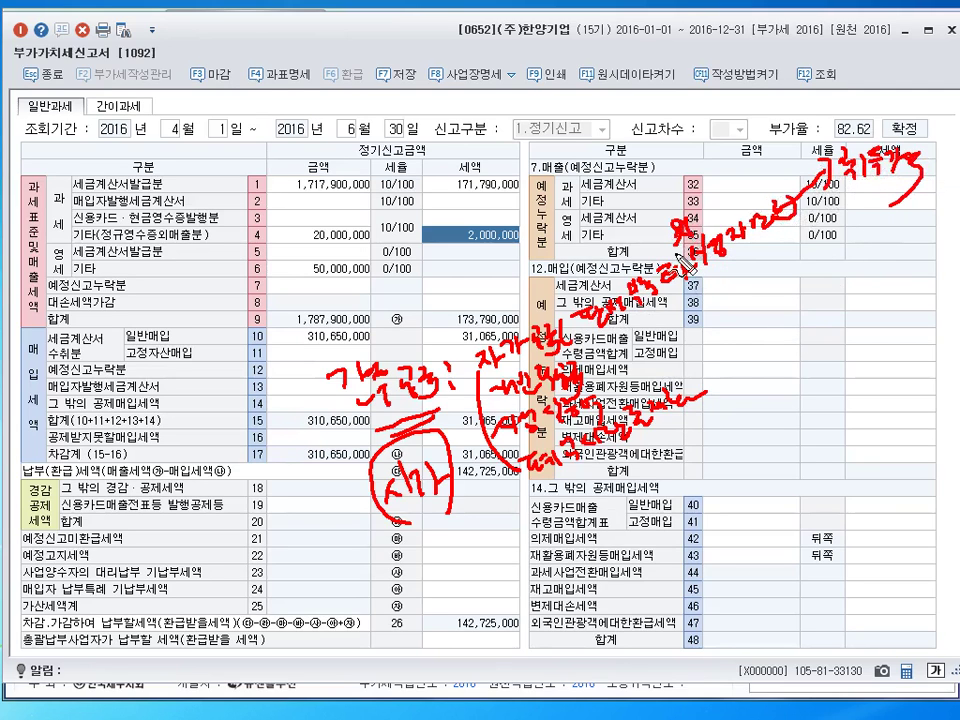
pyautogui.moveTo(407, 551); pyautogui.dragTo(506, 513)
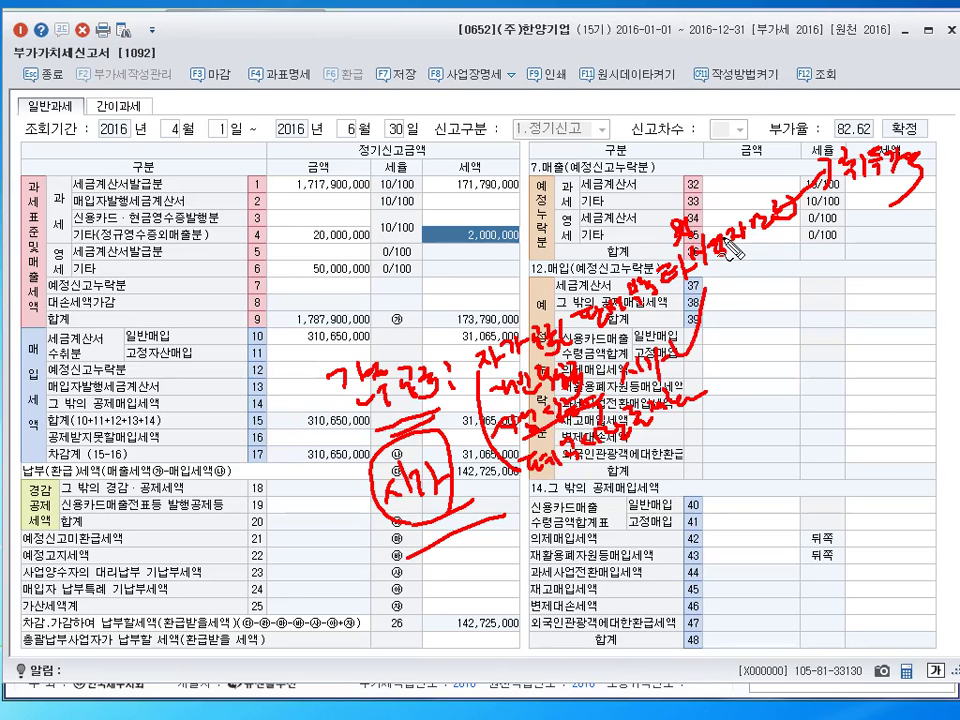
pyautogui.press('Escape')
# Step: Set the taxable 기타(정규영수증외매출분) amount in line 4 of the VAT return to 22,500,000
pyautogui.click(316, 237)
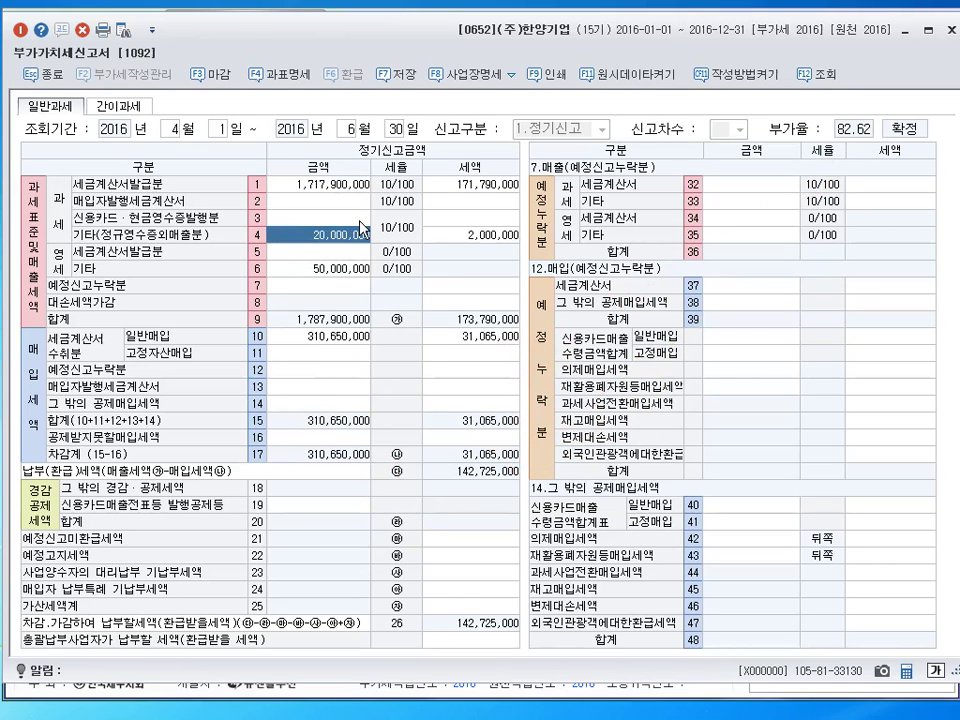
pyautogui.write('22500000')
pyautogui.press('Return')
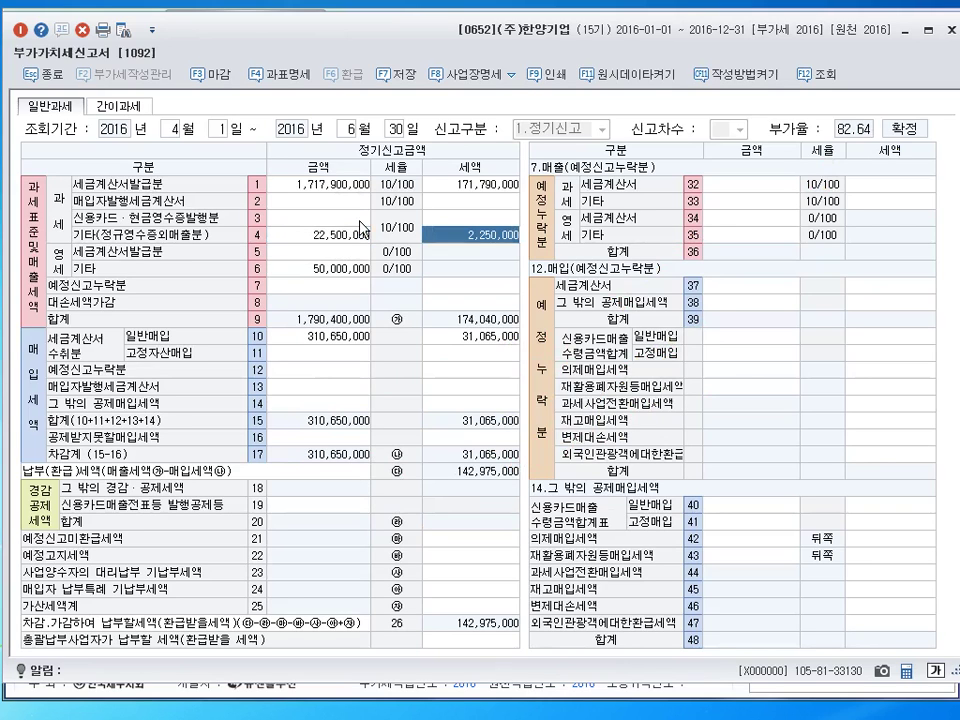
pyautogui.click(363, 230)
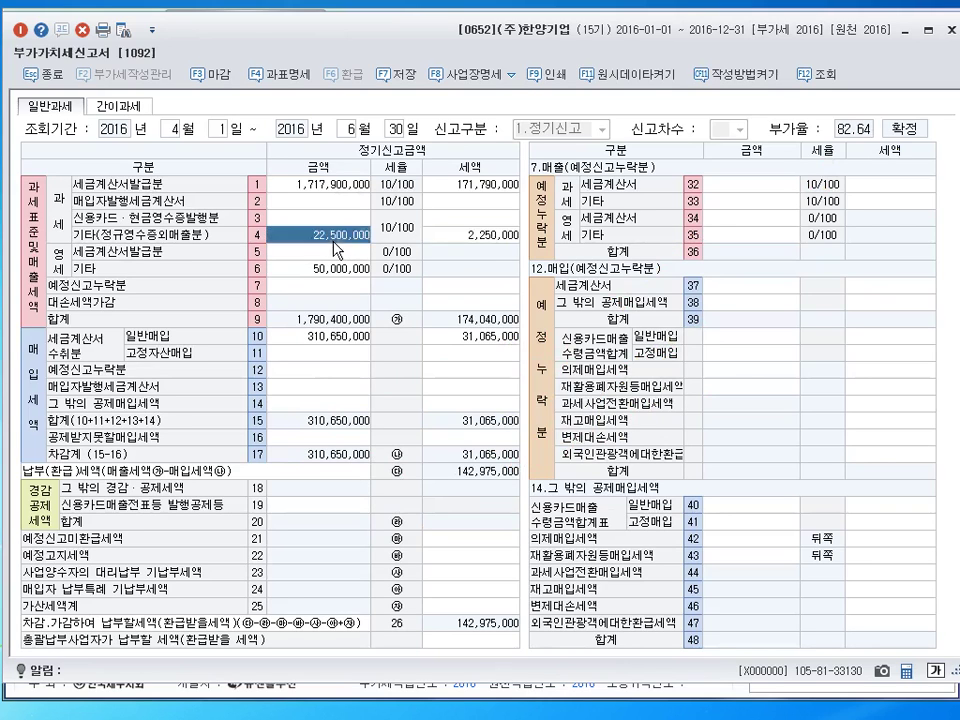
pyautogui.press('Return')
pyautogui.click(316, 252)
pyautogui.click(470, 235)
pyautogui.click(318, 235)
pyautogui.press('Return')
pyautogui.click(328, 240)
pyautogui.press('Return')
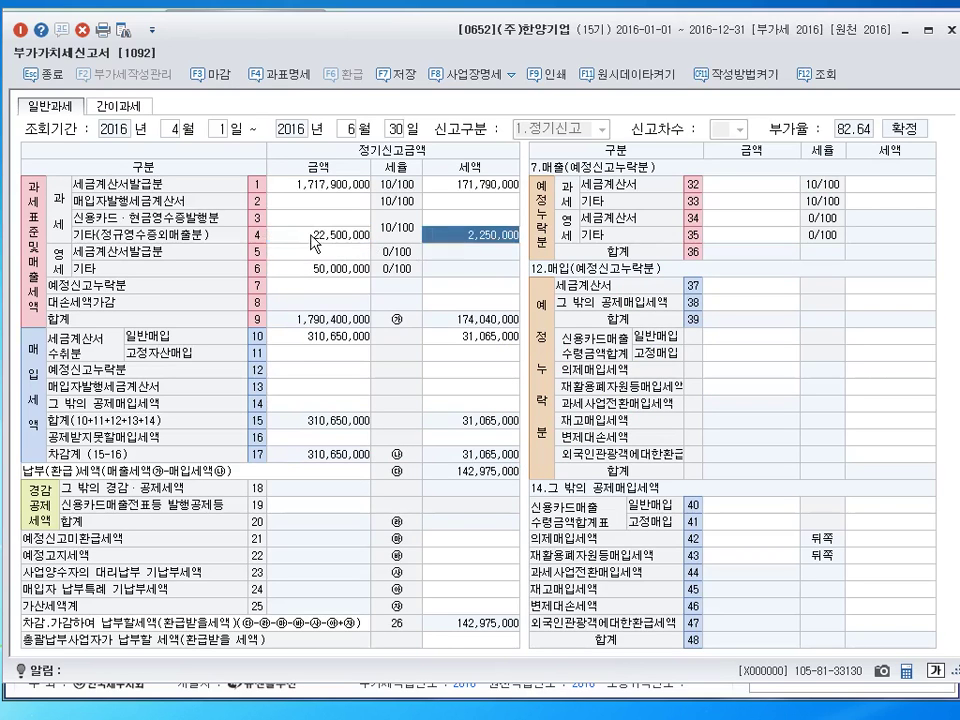
pyautogui.click(330, 243)
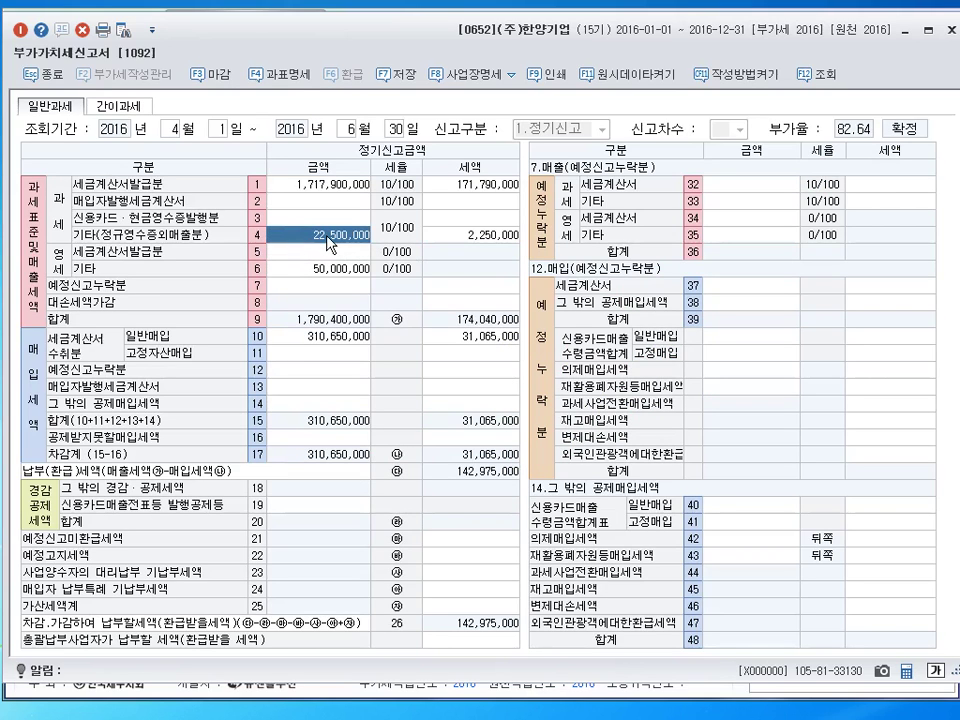
pyautogui.click(481, 244)
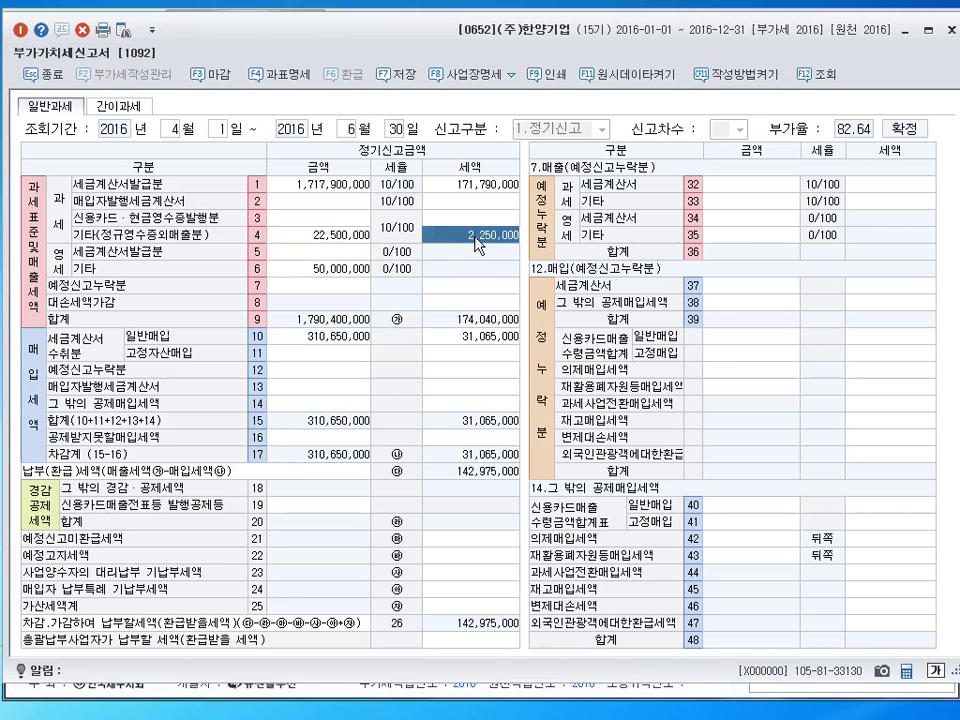
# Step: Show the 가산세명세 penalty details and enter 20,000,000 as the 세금계산서 미발급 등 amount in line 62
pyautogui.click(458, 606)
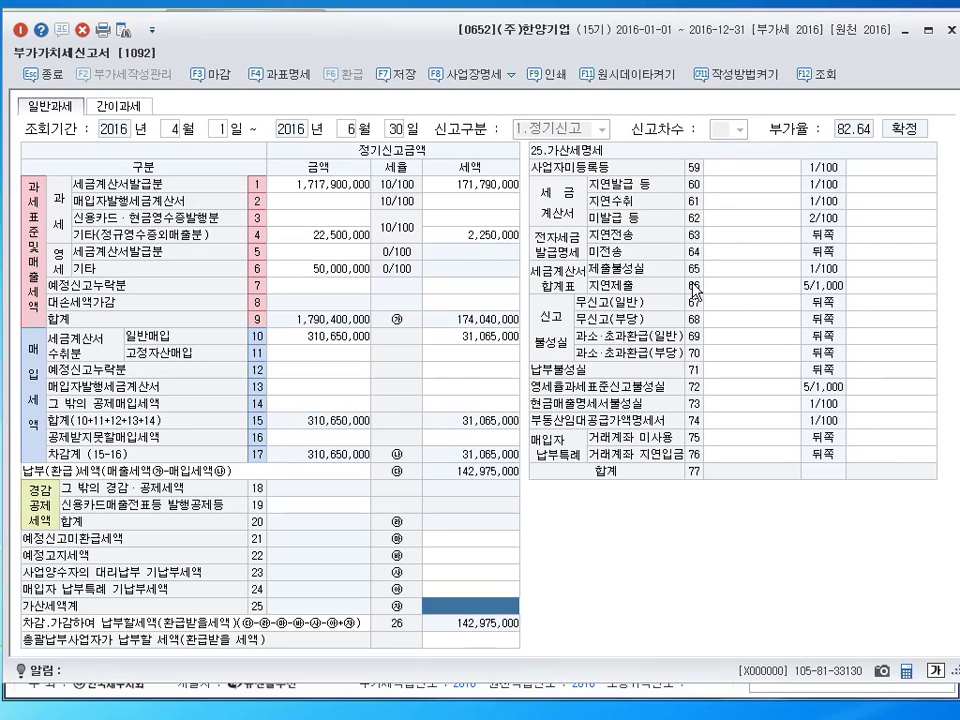
pyautogui.click(735, 218)
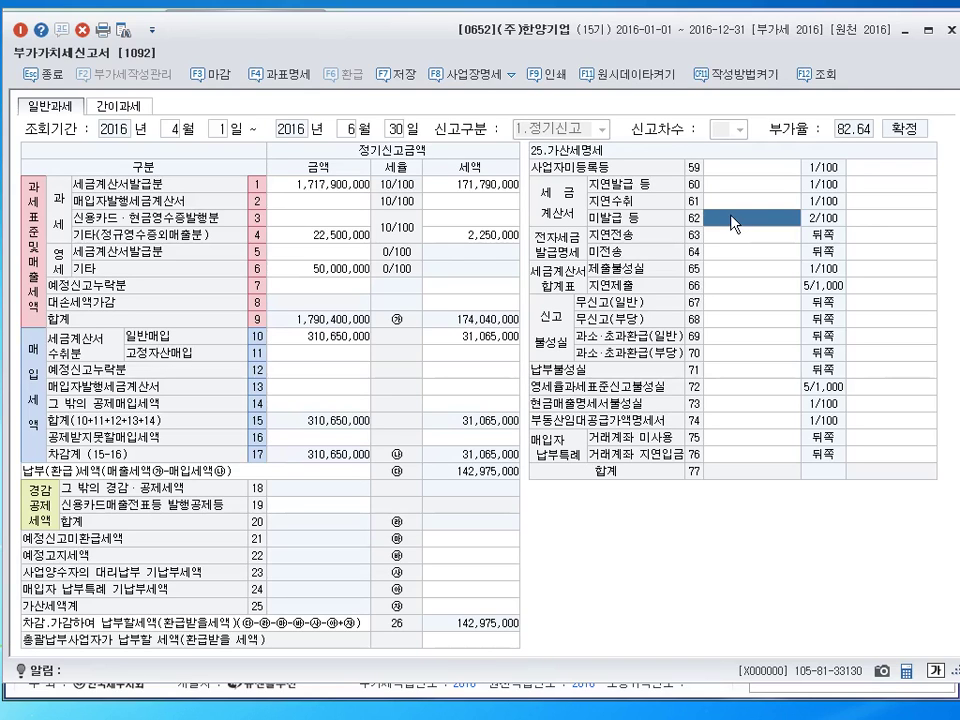
pyautogui.write('20000000')
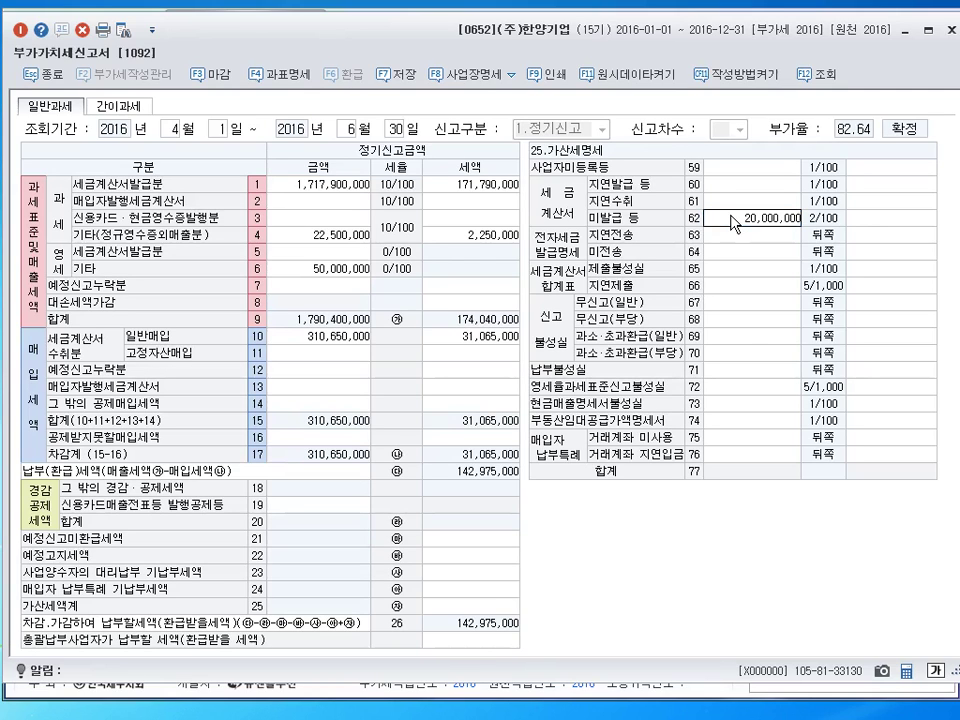
pyautogui.press('Return')
pyautogui.click(735, 220)
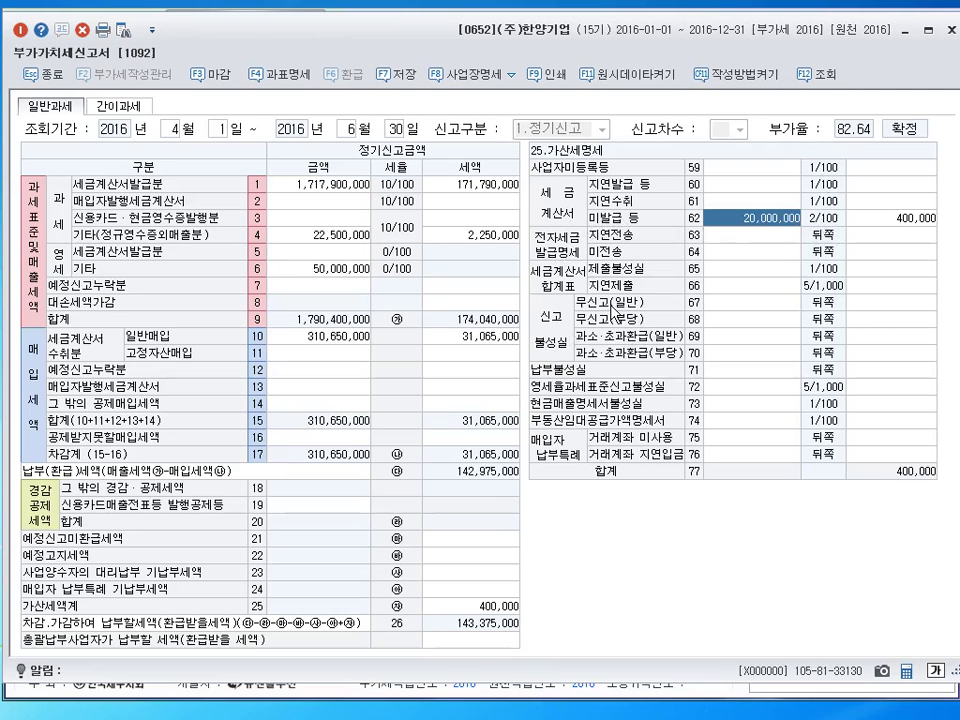
# Step: Enter 2,250,000,000 as the 과소·초과환급(일반) amount in line 69 of the penalty details
pyautogui.click(737, 339)
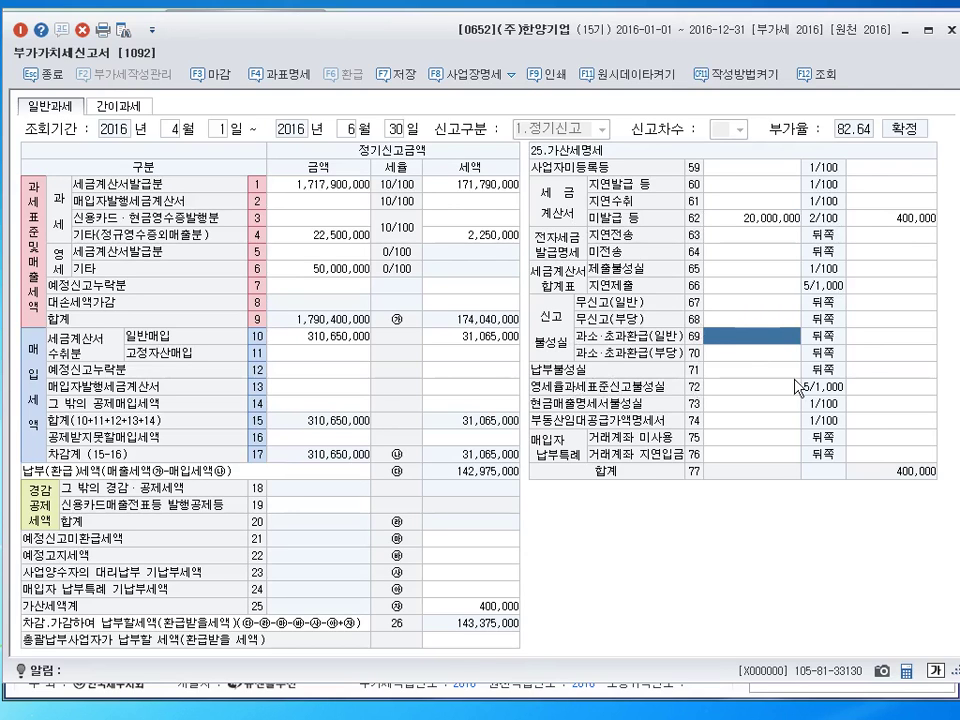
pyautogui.click(760, 390)
pyautogui.click(755, 345)
pyautogui.write('2250')
pyautogui.press('Return')
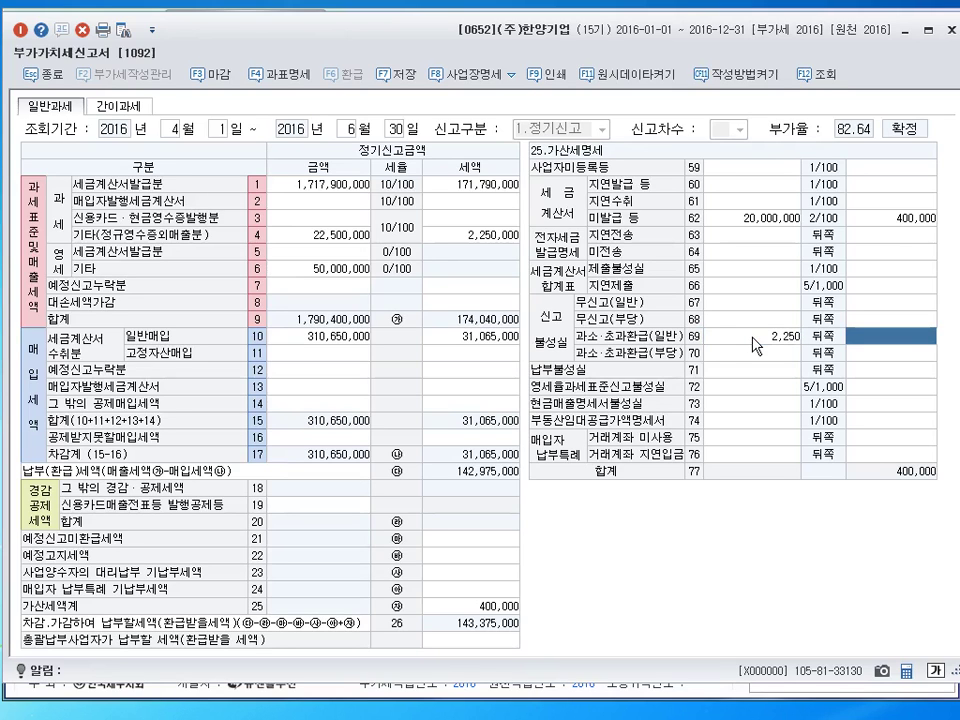
pyautogui.click(752, 338)
pyautogui.write('000000')
pyautogui.press('Return')
# Step: Enter 2,250,000 as the 납부불성실 amount in line 71 of the penalty details
pyautogui.click(752, 338)
pyautogui.press('Down')
pyautogui.write('2250')
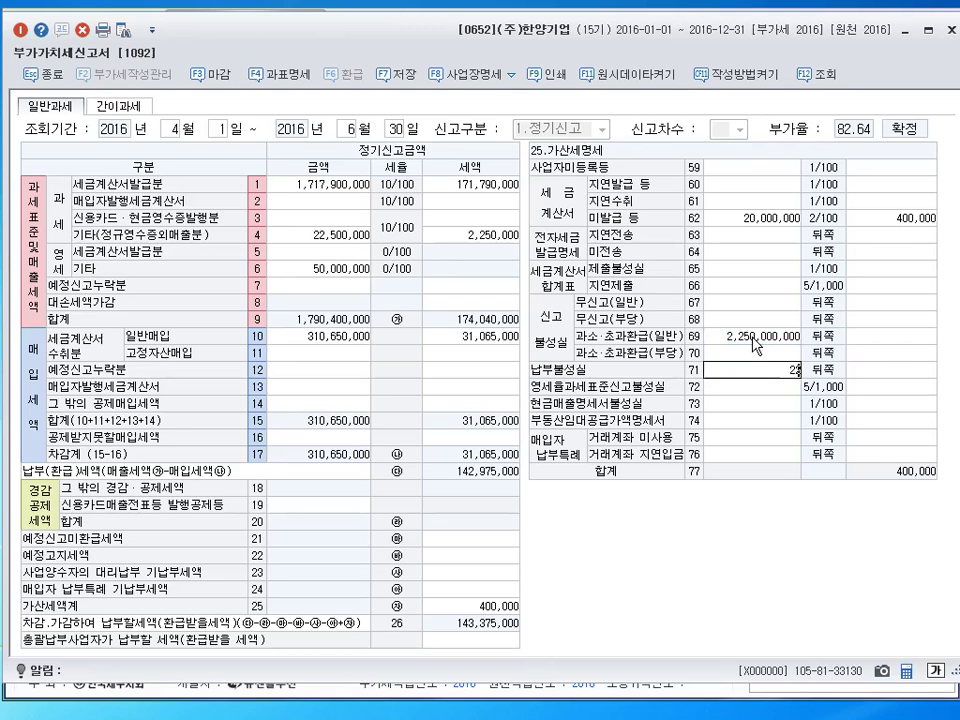
pyautogui.press('Return')
pyautogui.press('Left')
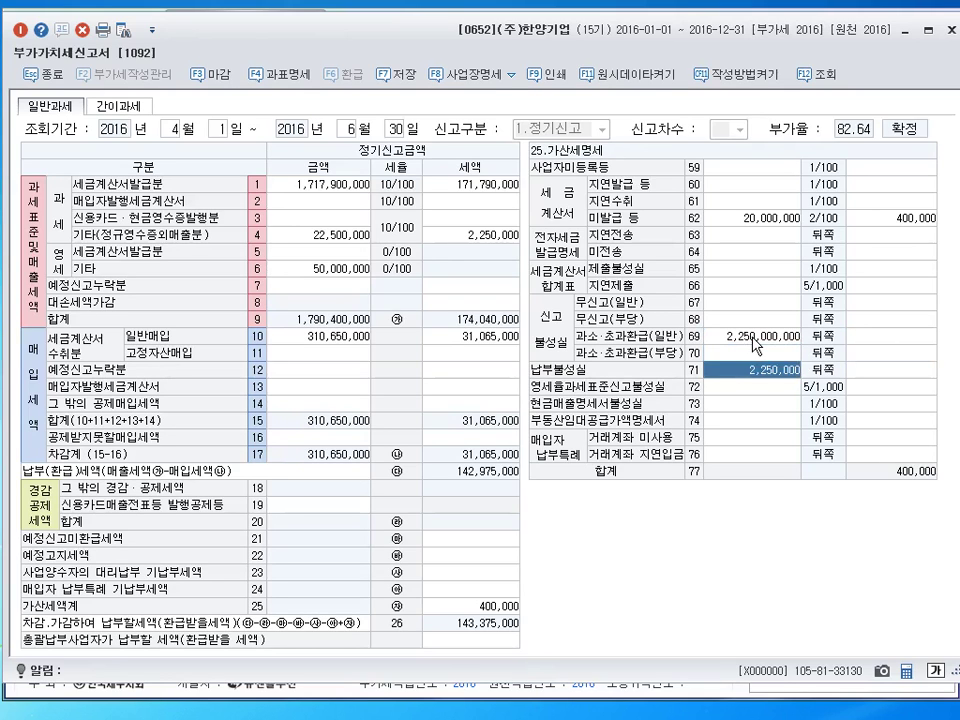
# Step: Correct the 과소·초과환급(일반) amount in line 69 of the penalty details to 2,250,000
pyautogui.click(754, 345)
pyautogui.press('BackSpace')
pyautogui.write('2250000')
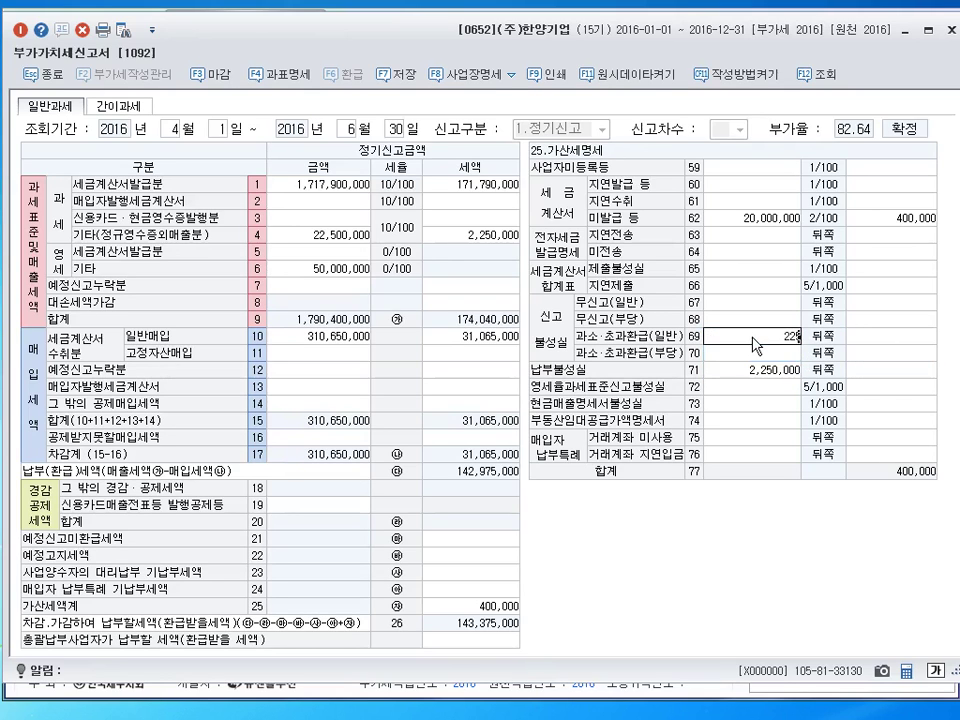
pyautogui.press('Return')
# Step: Enter 50,000,000 as the 영세율과세표준신고불성실 amount in line 72 of the penalty details
pyautogui.press('Left')
pyautogui.press('Down')
pyautogui.press('Down')
pyautogui.press('Down')
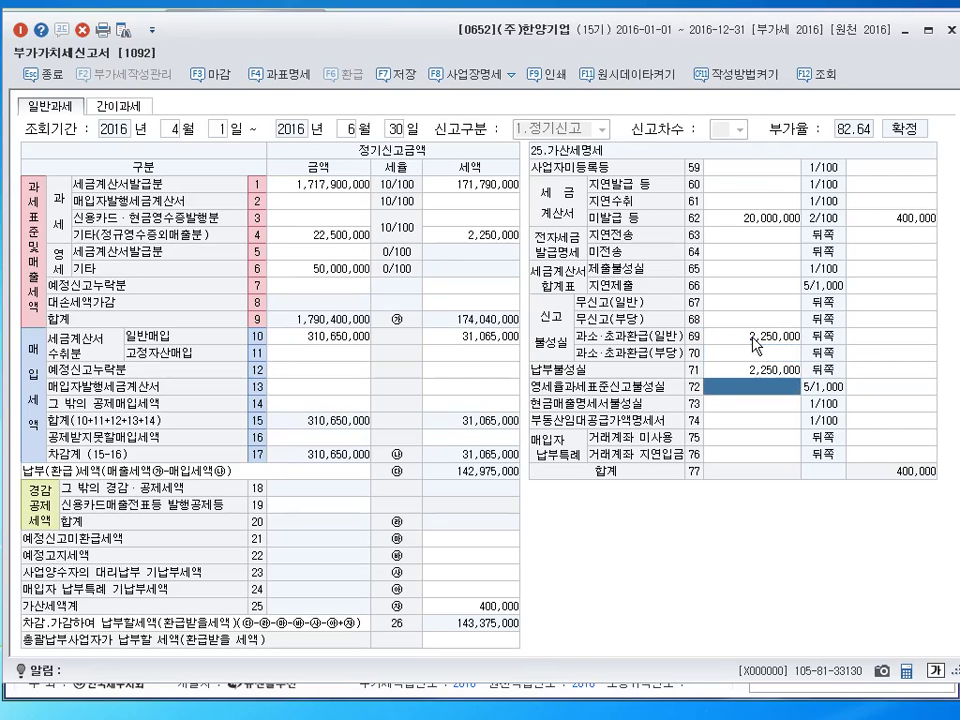
pyautogui.write('50000000')
pyautogui.press('Return')
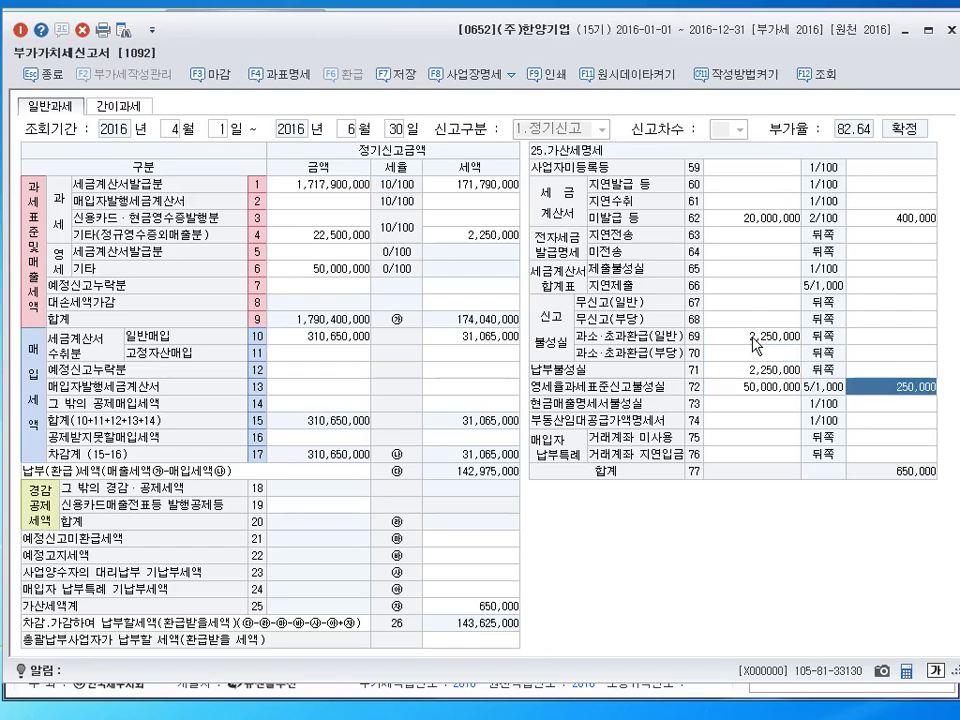
# Step: Enter 112,500 as the penalty tax for 과소·초과환급(일반) in line 69
pyautogui.click(758, 393)
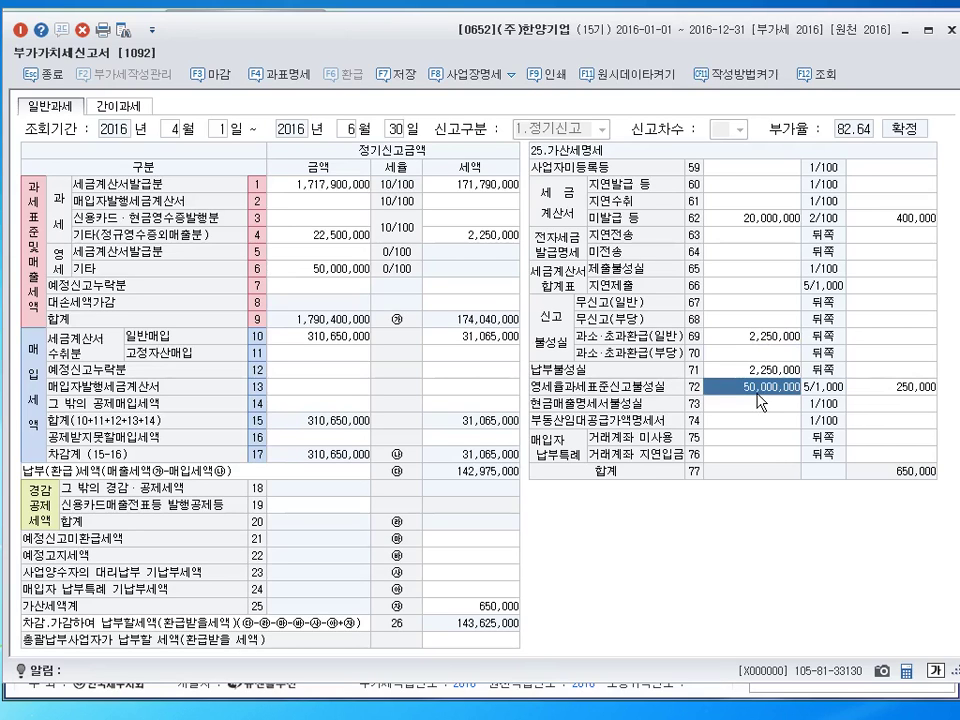
pyautogui.press('Return')
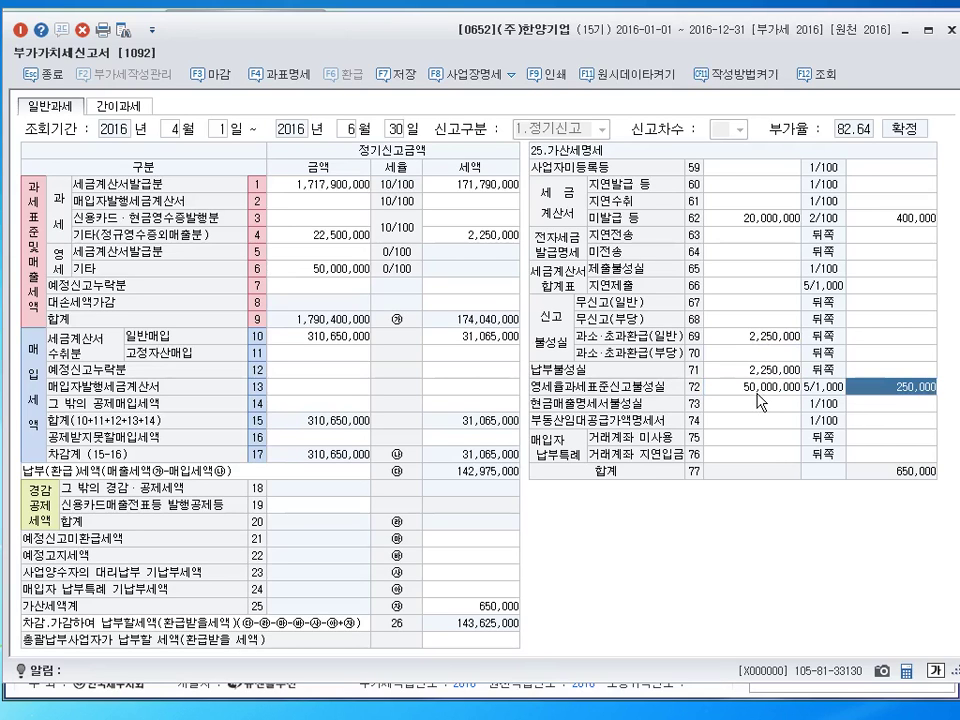
pyautogui.press('Up')
pyautogui.press('Up')
pyautogui.press('Up')
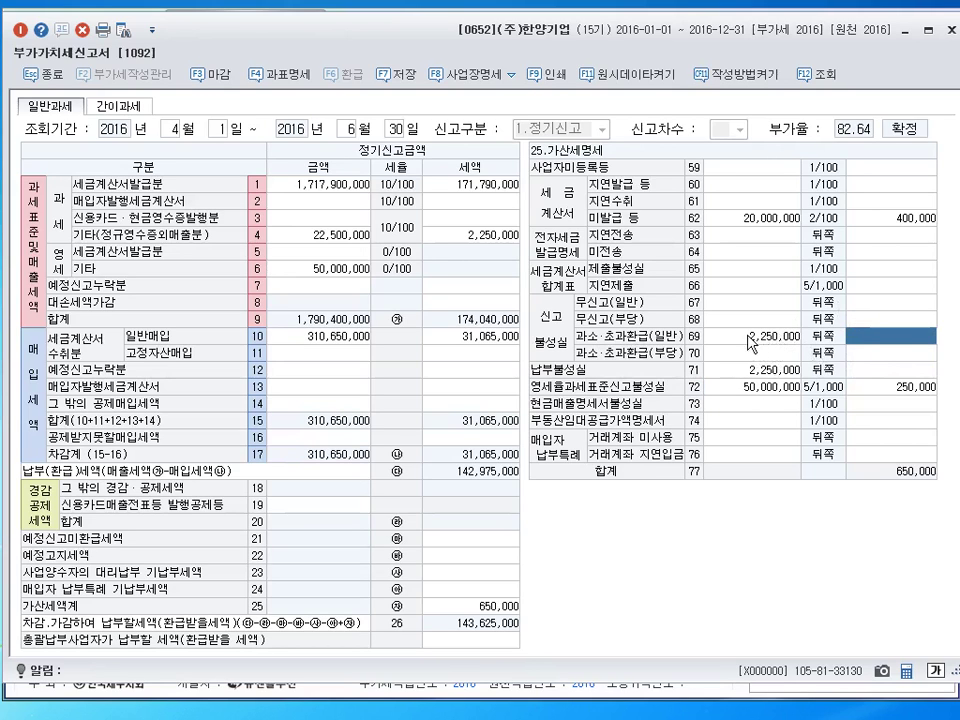
pyautogui.write('112500')
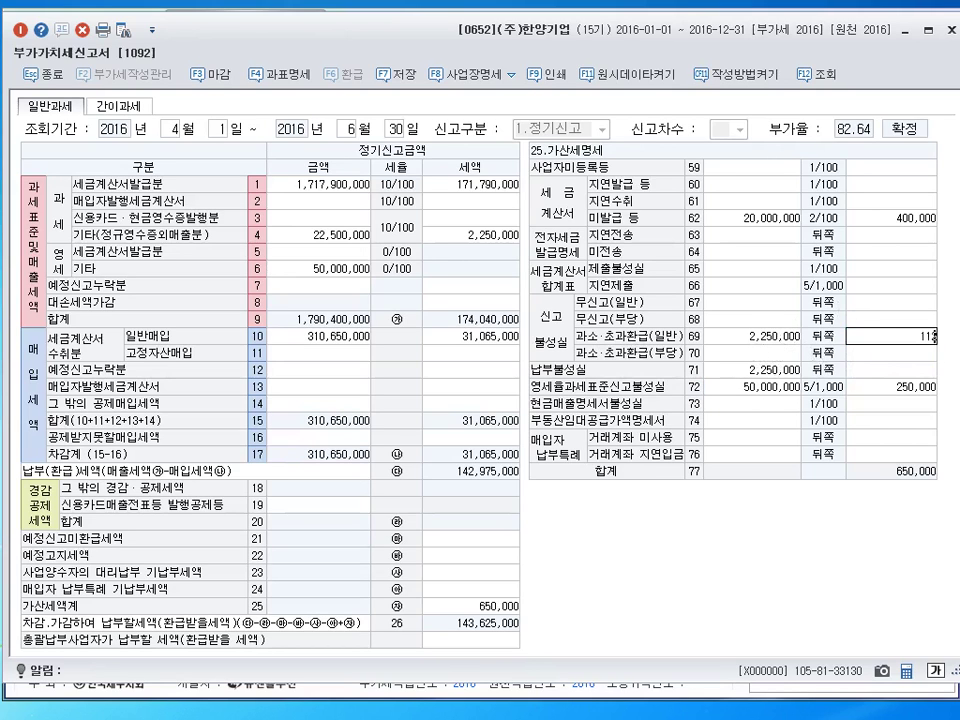
pyautogui.press('Return')
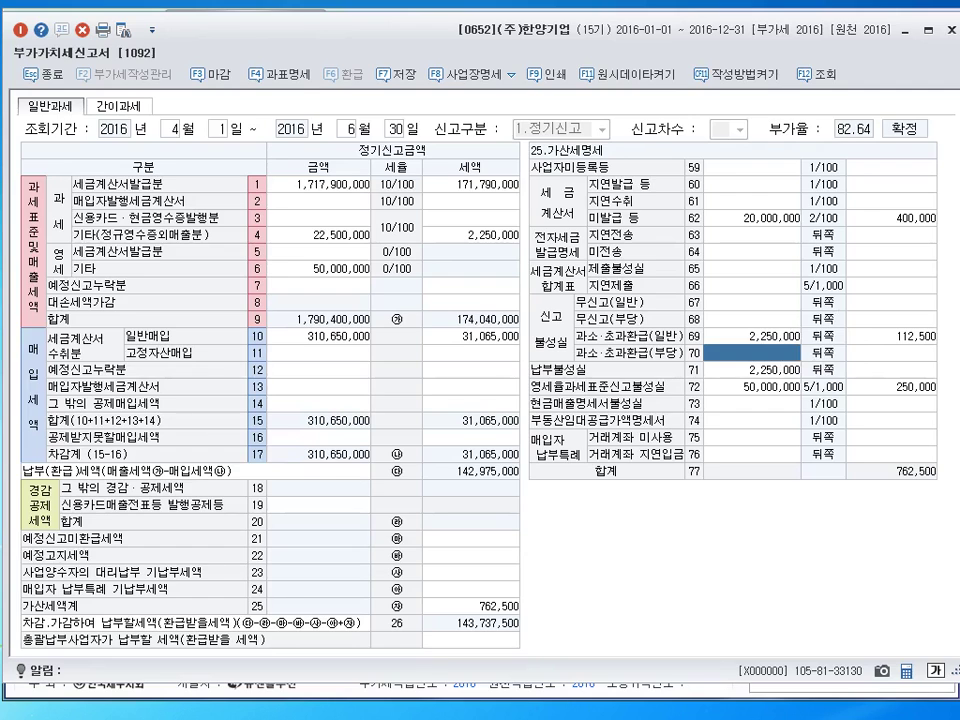
# Step: Set the penalty tax for 영세율과세표준신고불성실 in line 72 to 125,000
pyautogui.click(893, 386)
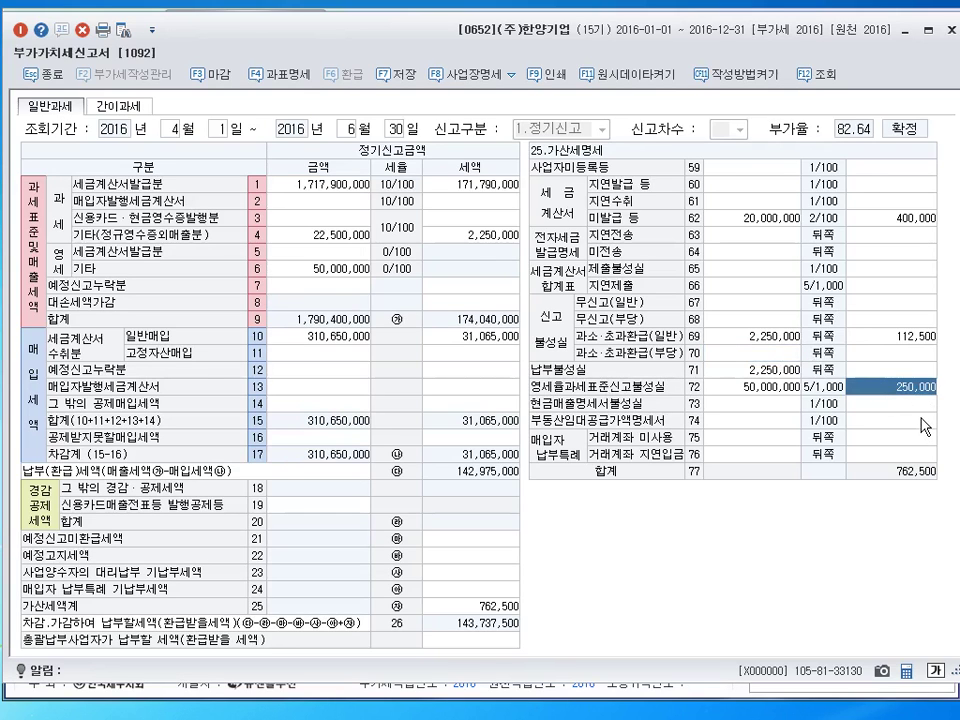
pyautogui.write('125000')
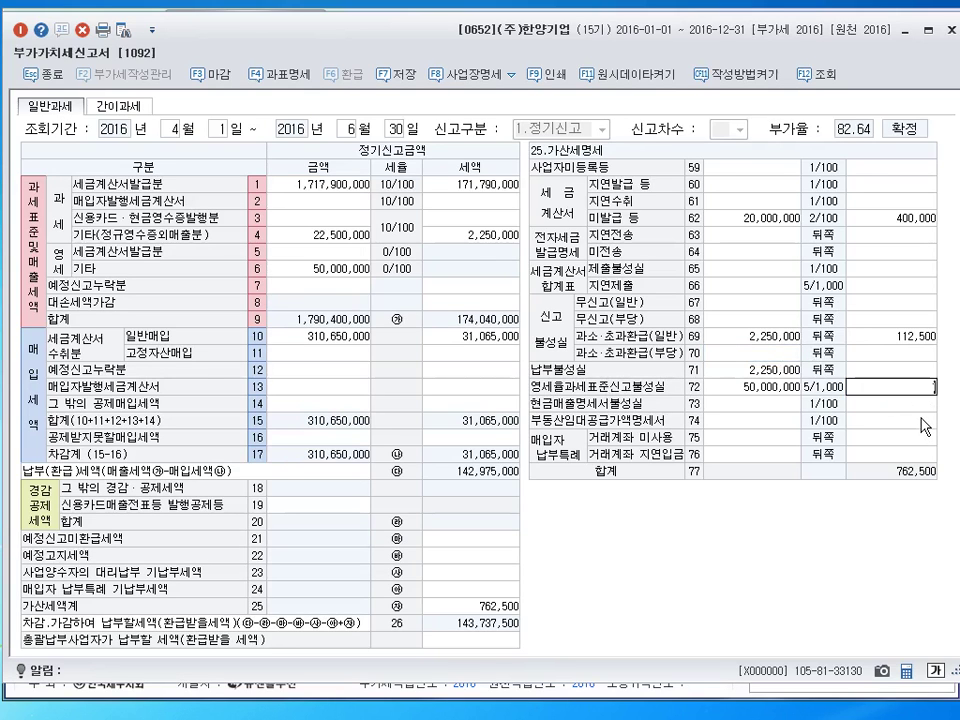
pyautogui.press('Return')
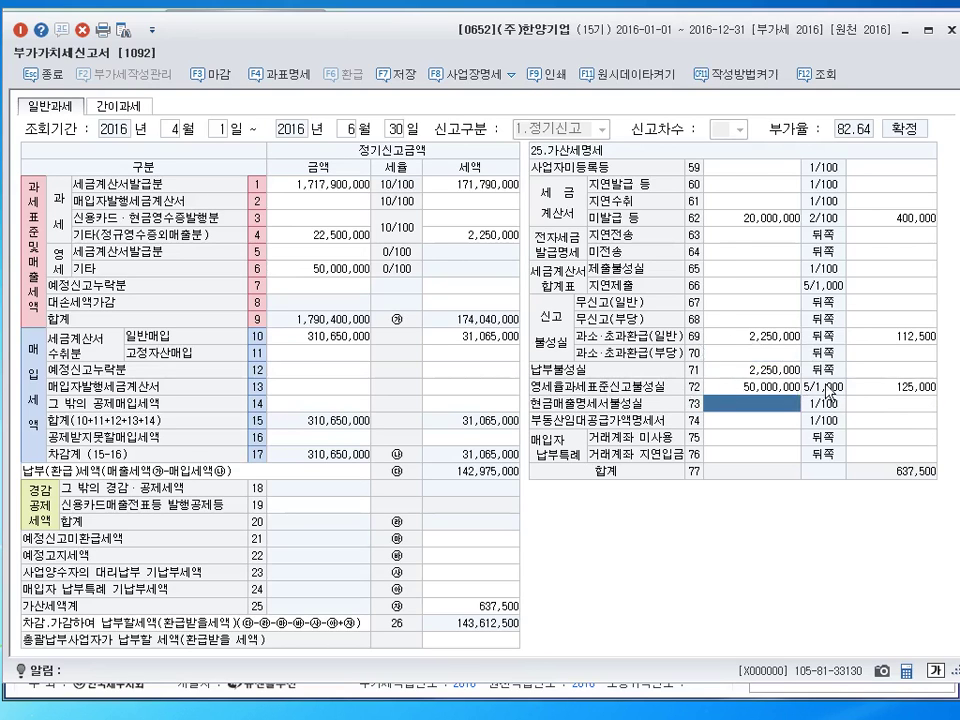
# Step: Enter 60,750 as the penalty tax for 납부불성실 in line 71
pyautogui.click(755, 371)
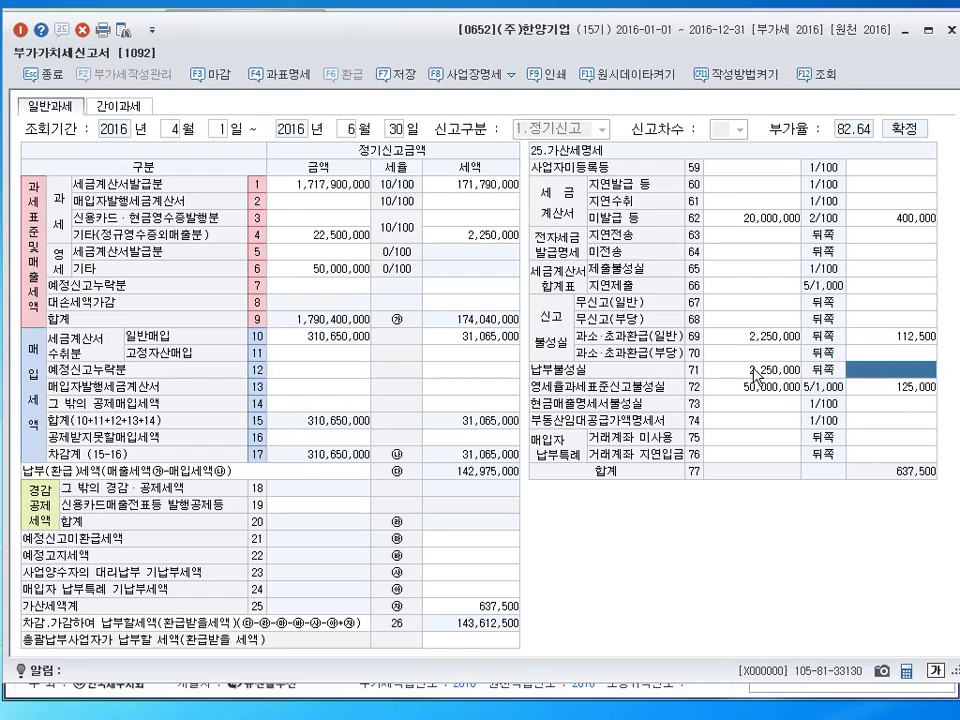
pyautogui.write('60')
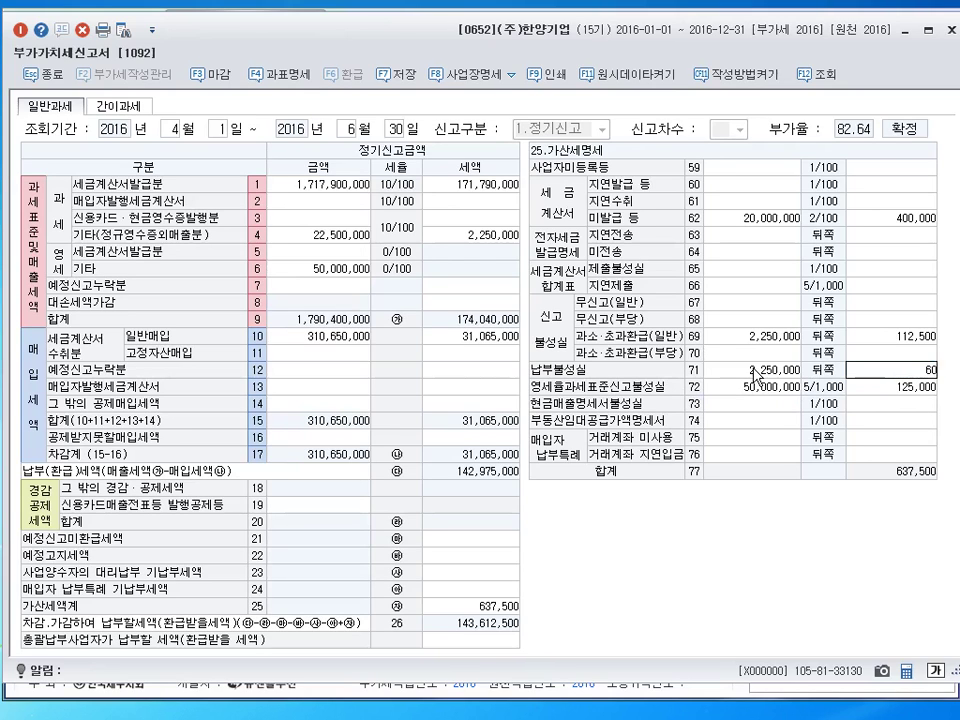
pyautogui.write(',750')
pyautogui.press('Return')
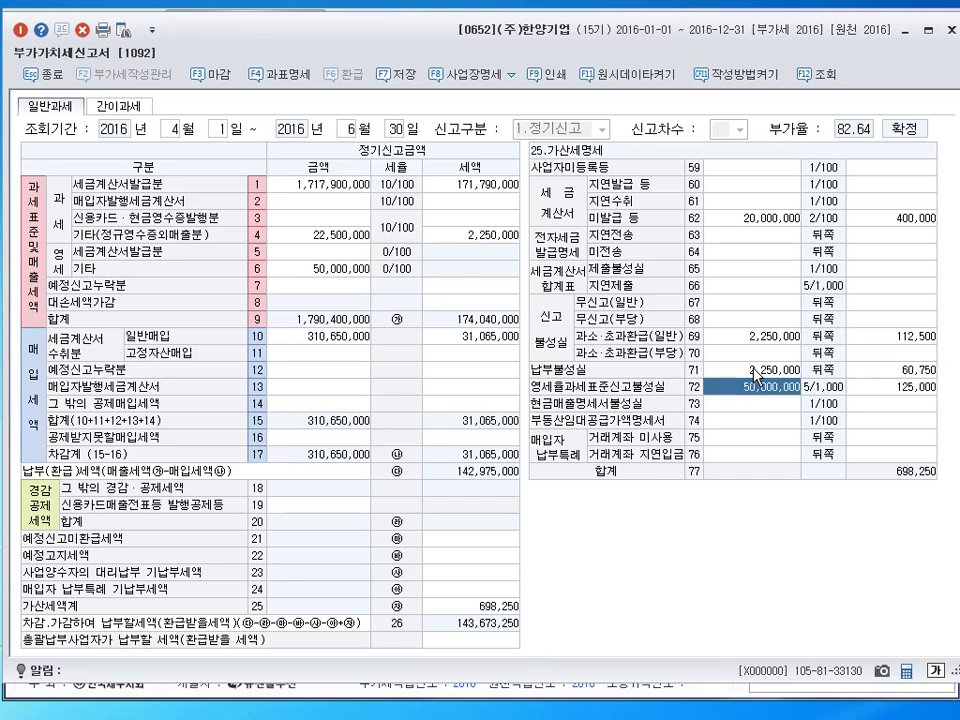
# Step: Save the April to June 2016 VAT return and close it
pyautogui.click(400, 74)
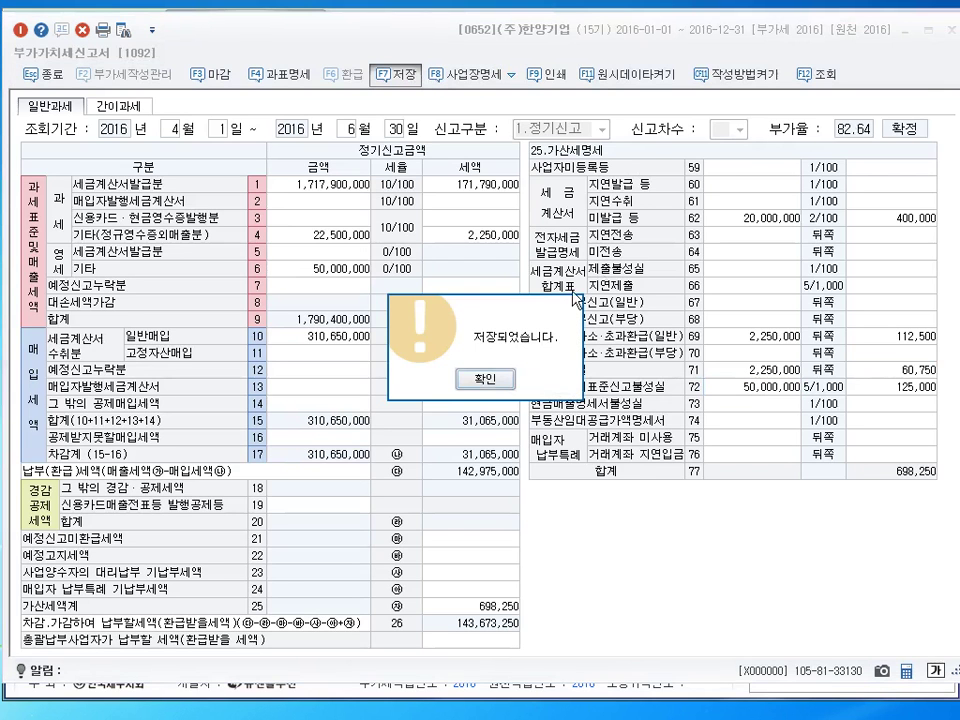
pyautogui.click(484, 378)
pyautogui.press('Escape')
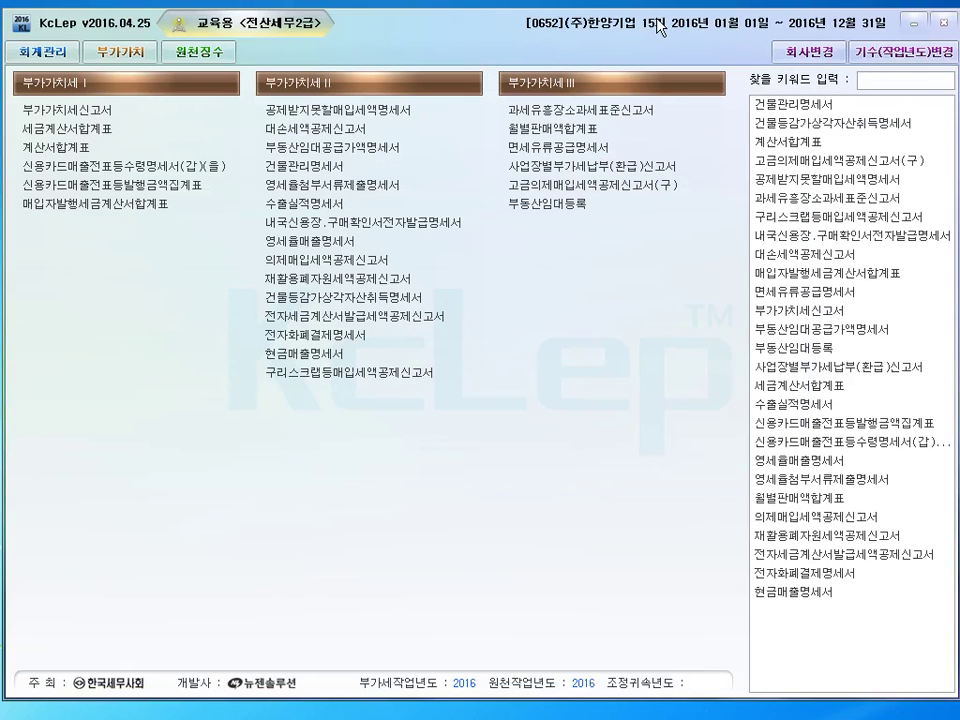
# Step: Open general voucher entry (일반전표입력) in the accounting module and set the voucher date to December 31, 2016
pyautogui.click(48, 52)
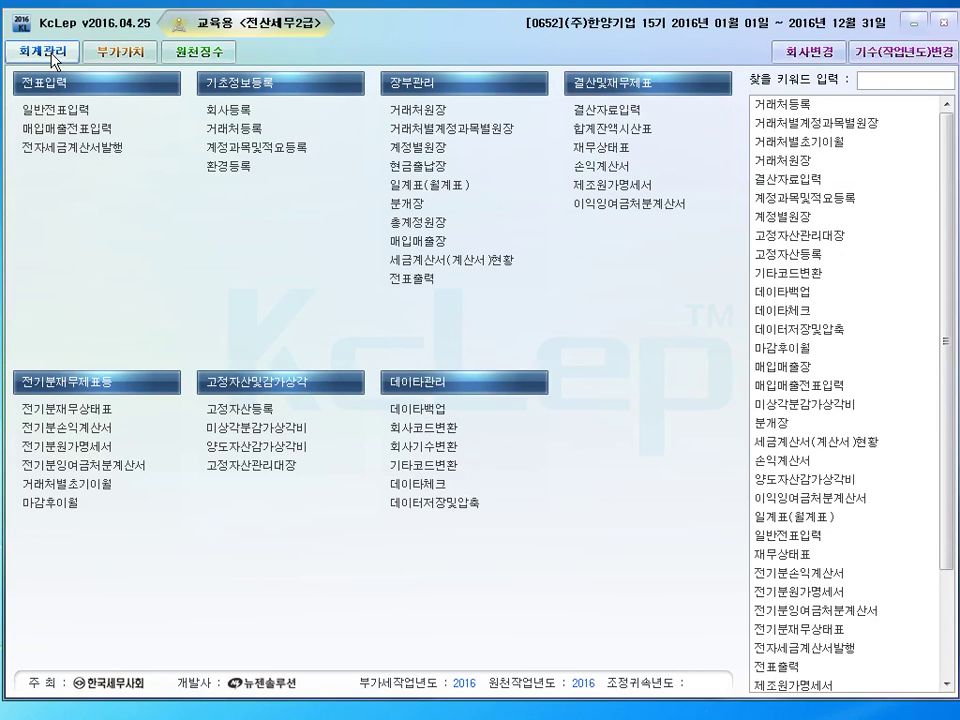
pyautogui.click(79, 111)
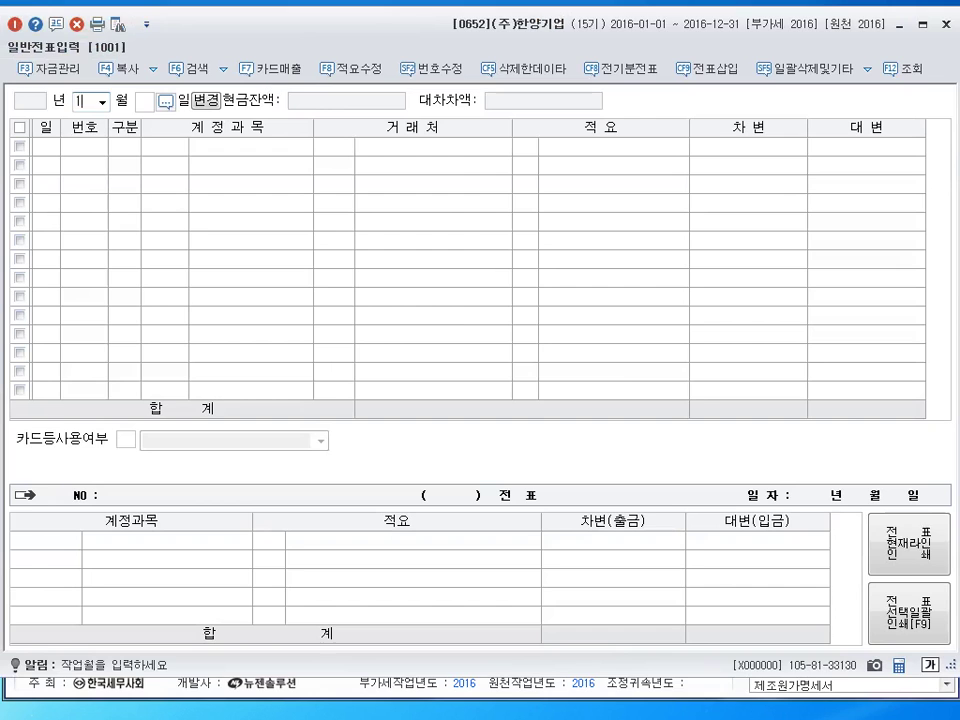
pyautogui.write('12')
pyautogui.press('Return')
pyautogui.write('32')
pyautogui.press('Return')
pyautogui.press('Return')
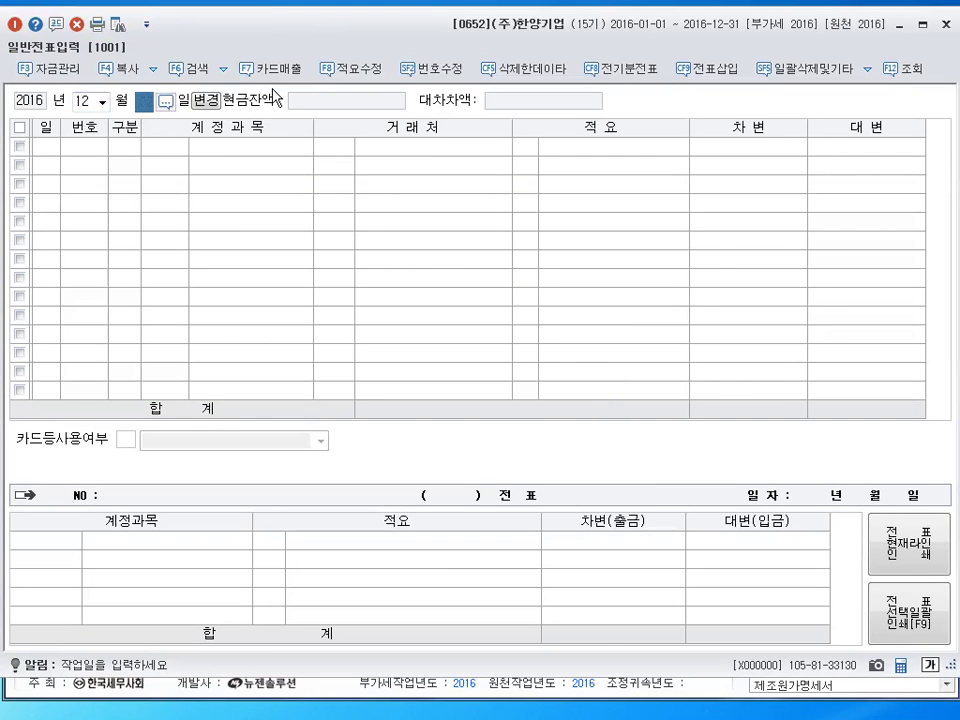
pyautogui.write('31')
pyautogui.press('Return')
# Step: Enter a debit line of 500,000 for the account 0178 매도가능증권, found by searching for 매도
pyautogui.write('3')
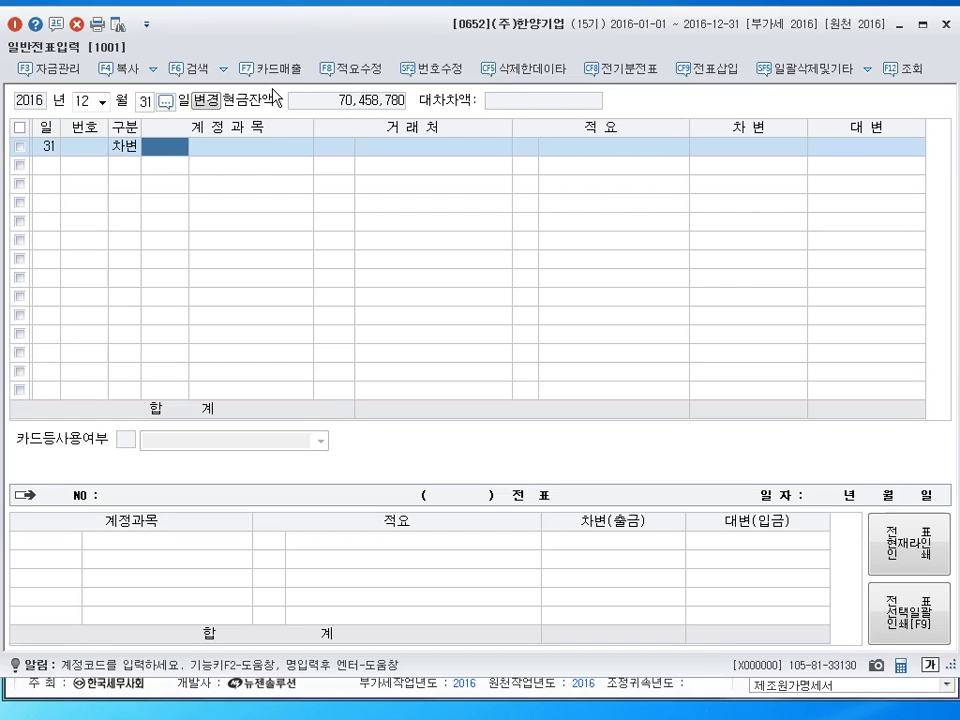
pyautogui.write('매도')
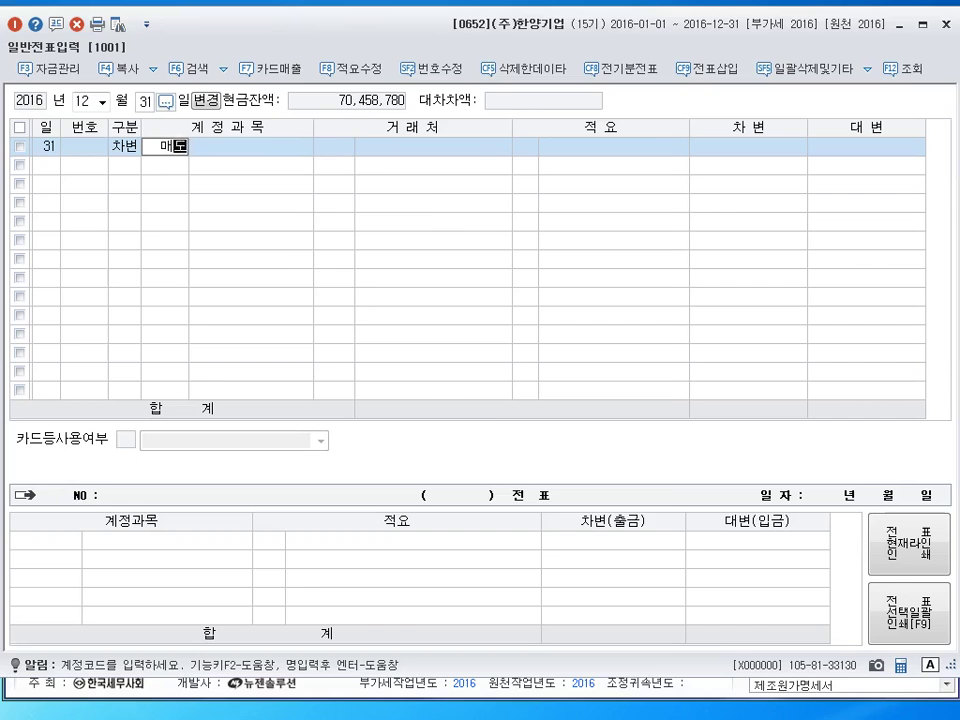
pyautogui.press('Return')
pyautogui.press('Down')
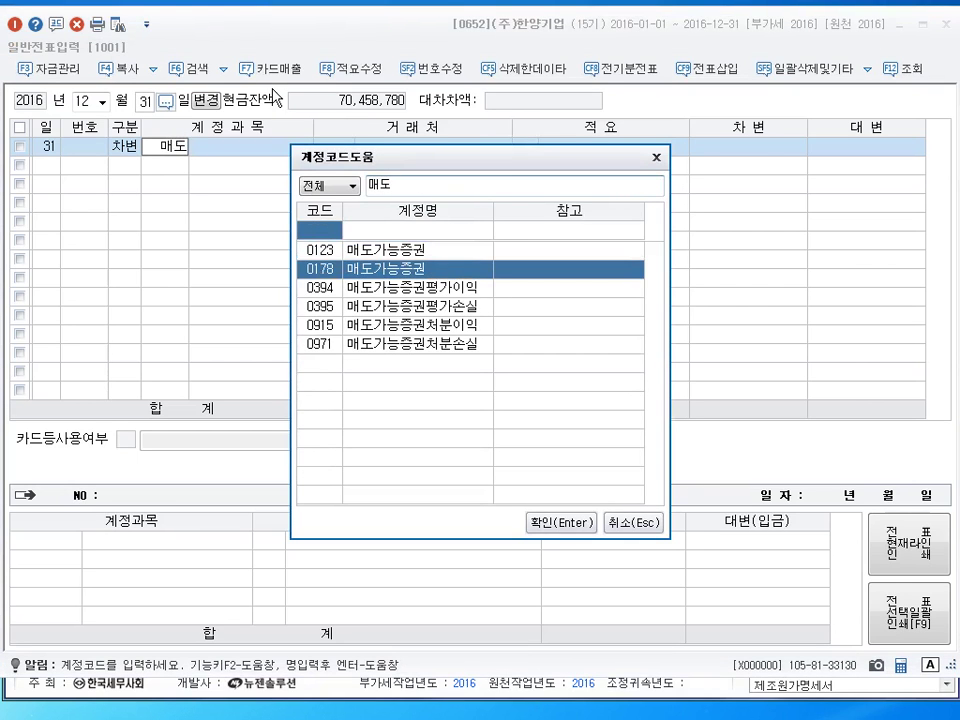
pyautogui.moveTo(520, 160); pyautogui.dragTo(523, 105)
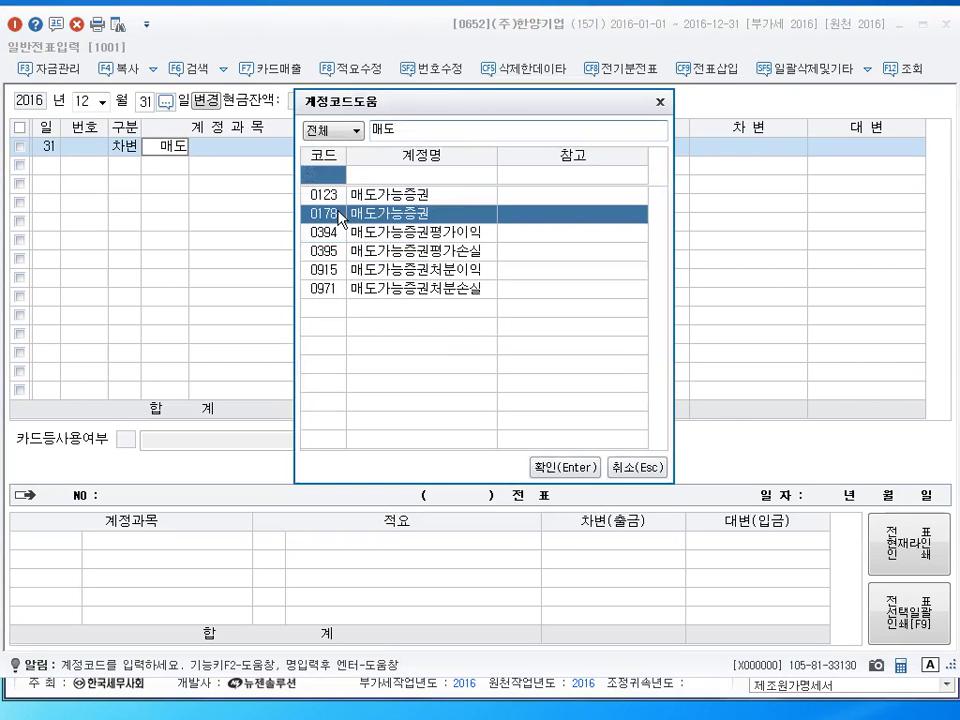
pyautogui.write('ㅣ')
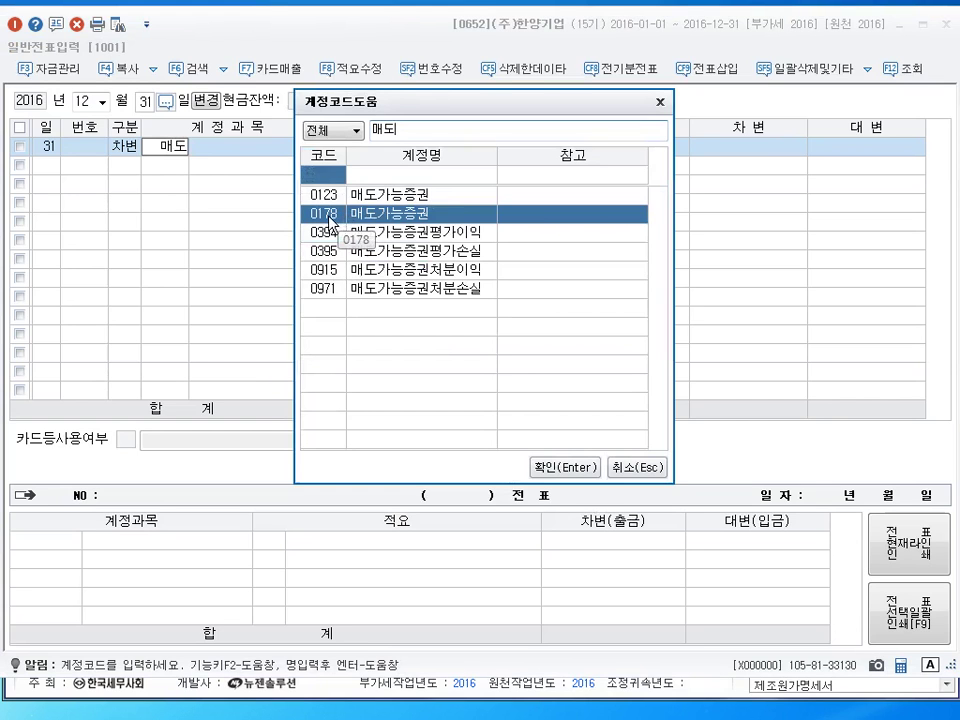
pyautogui.press('Up')
pyautogui.press('Down')
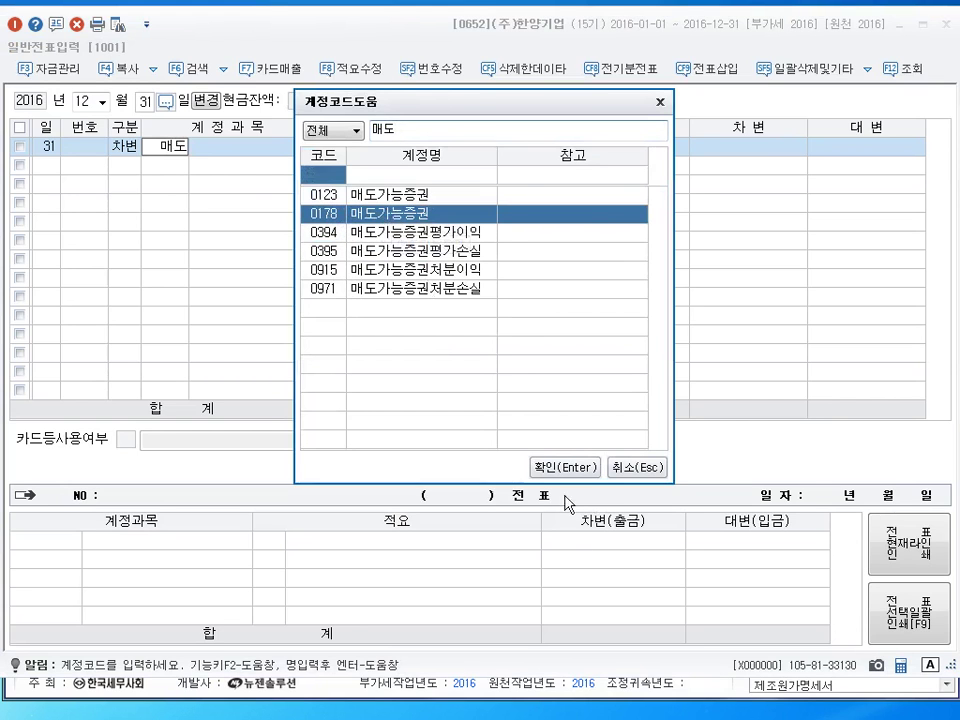
pyautogui.press('Return')
pyautogui.press('Return')
pyautogui.press('Return')
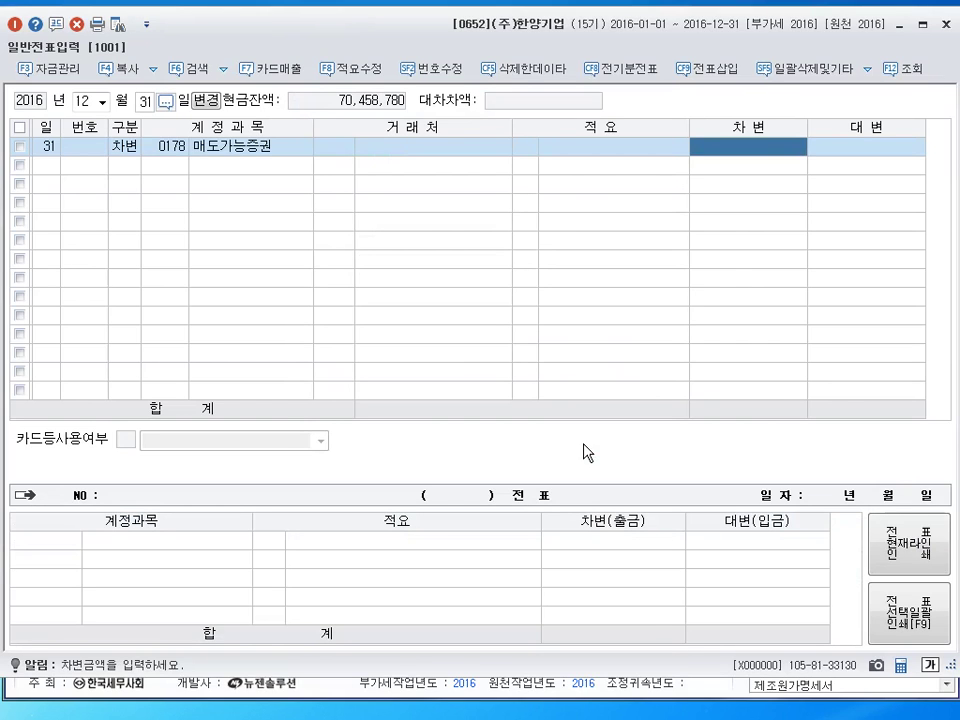
pyautogui.write('5000000')
pyautogui.press('Return')
# Step: Enter a credit line of 500,000 for 0394 매도가능증권평가이익 and widen the account column to show its full name
pyautogui.press('4')
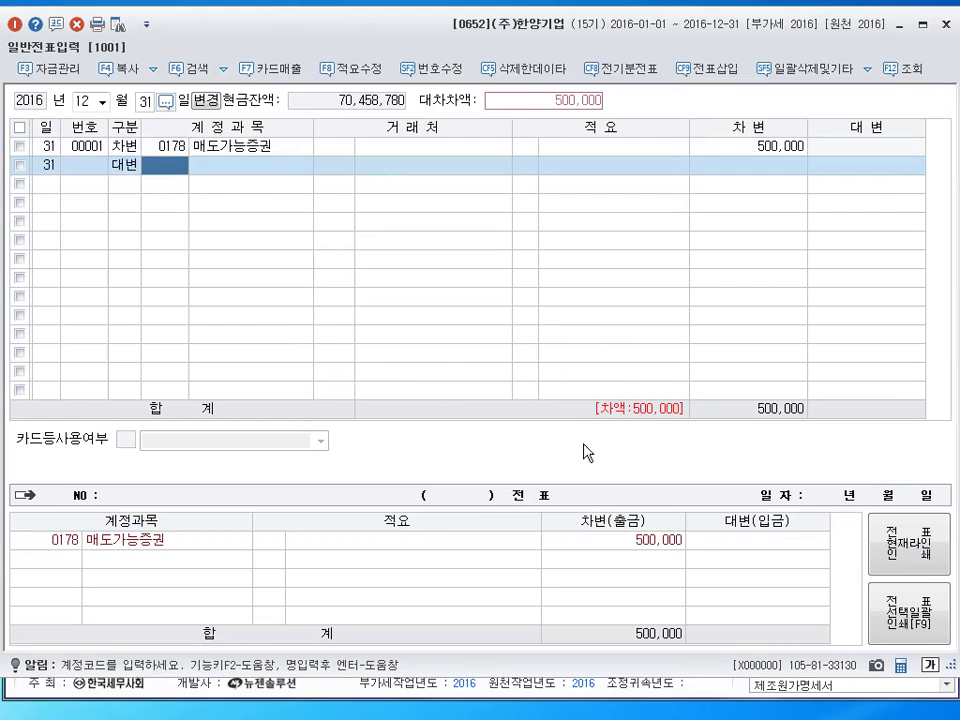
pyautogui.write('0394')
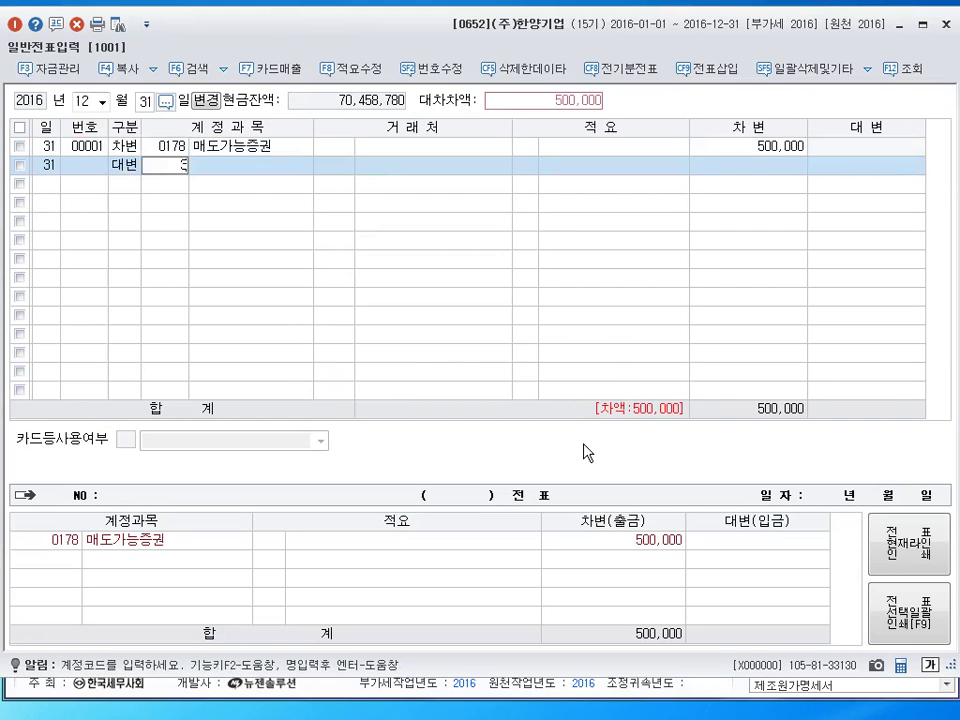
pyautogui.press('Return')
pyautogui.press('Return')
pyautogui.press('Return')
pyautogui.press('Return')
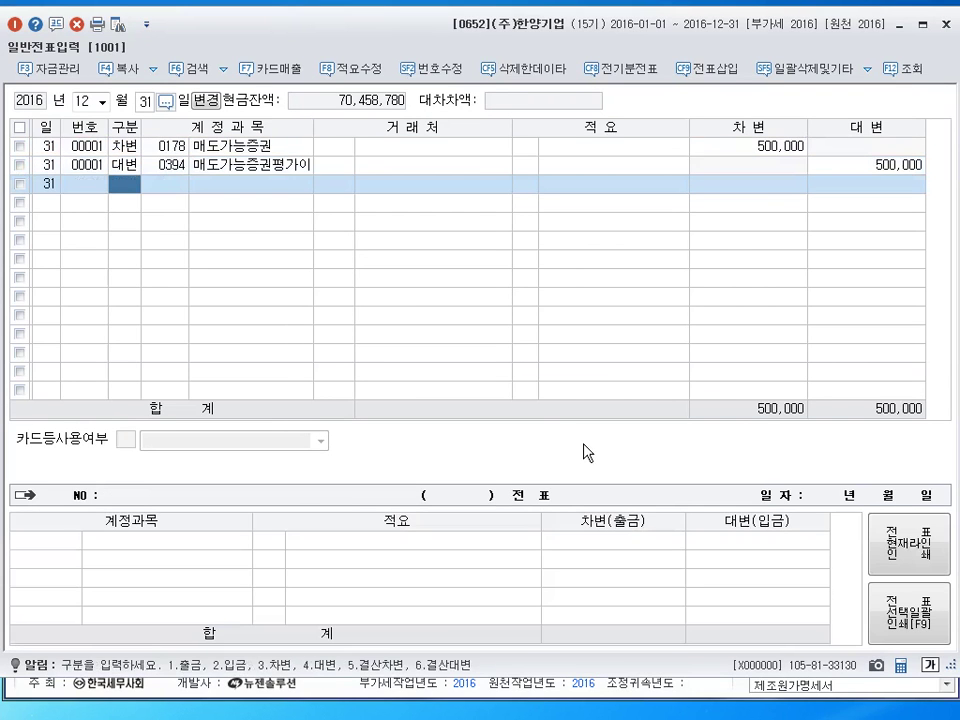
pyautogui.moveTo(314, 133); pyautogui.dragTo(361, 129)
pyautogui.click(290, 172)
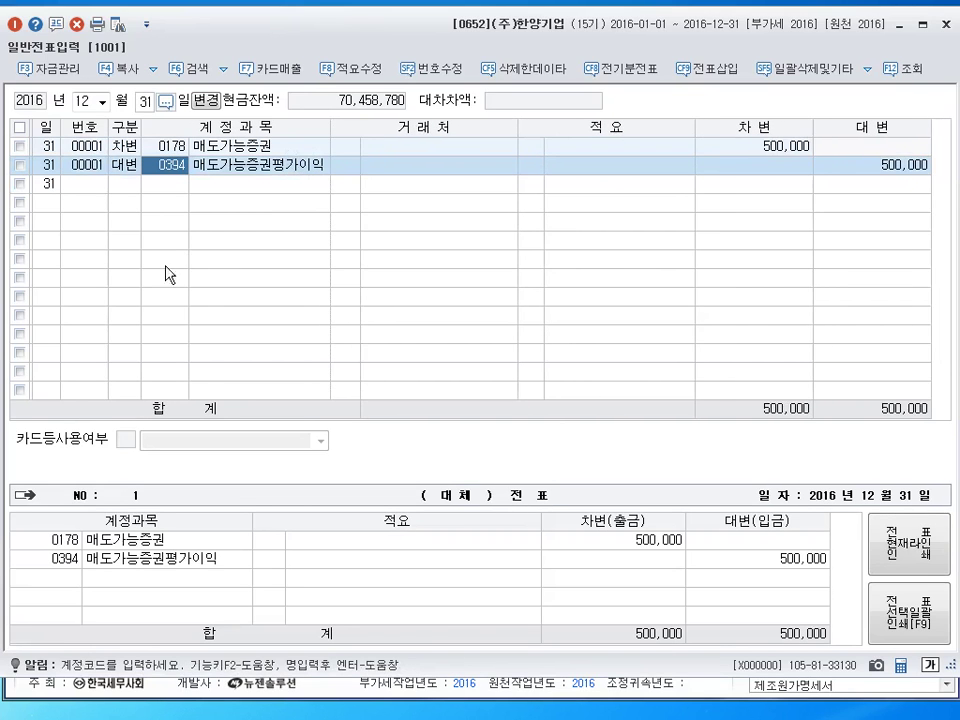
# Step: Start another December 31 voucher with a debit line of 36,020,000 for 0255 부가세예수금
pyautogui.click(124, 199)
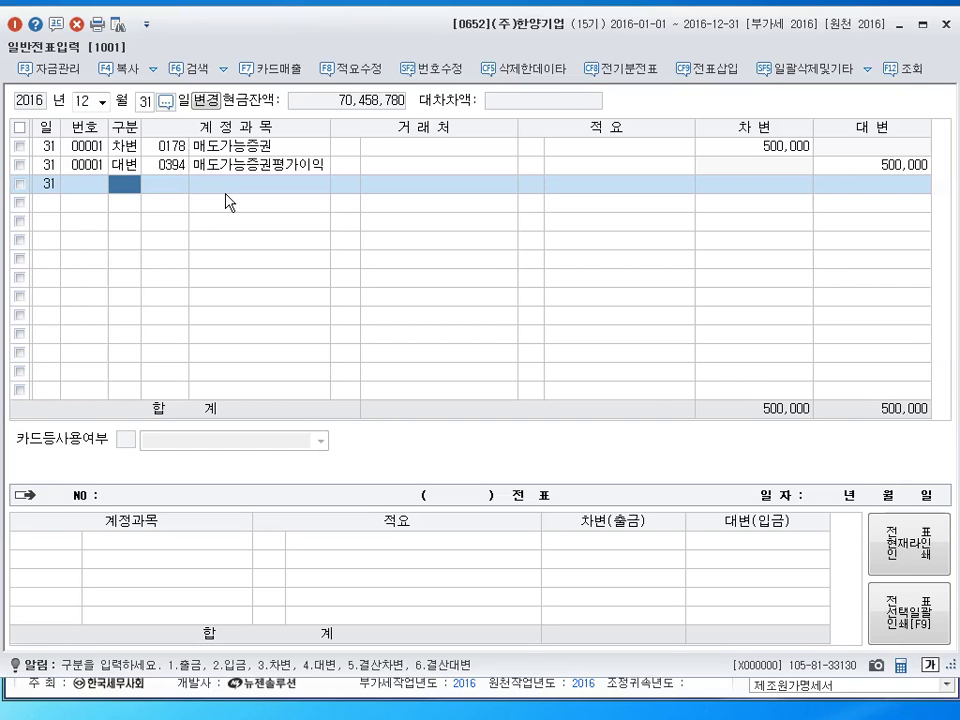
pyautogui.write('3')
pyautogui.press('Return')
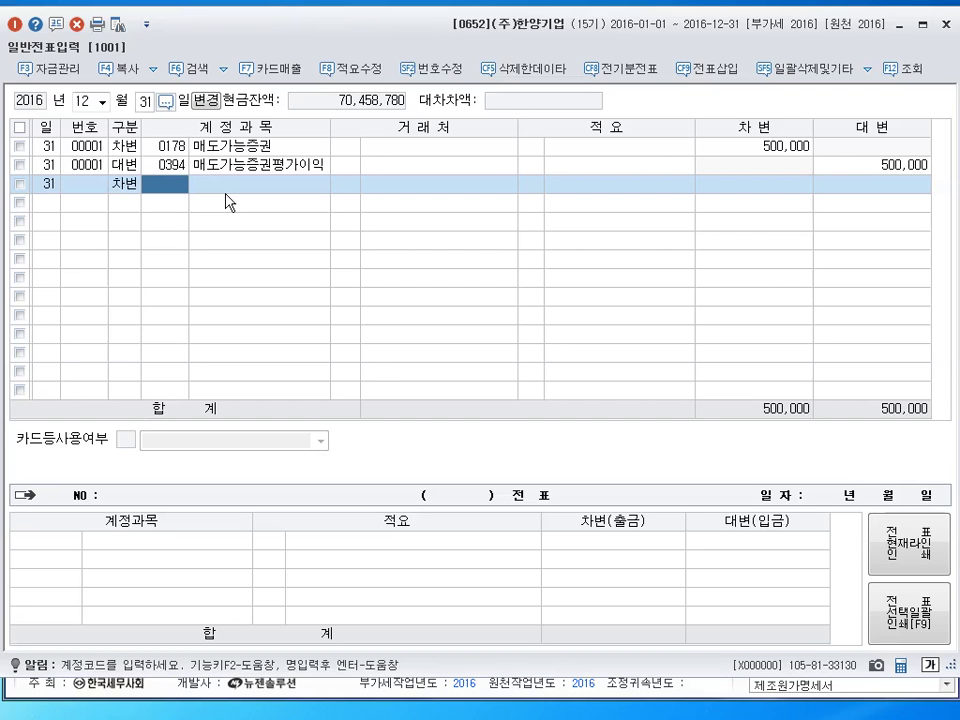
pyautogui.write('255')
pyautogui.press('Return')
pyautogui.press('Return')
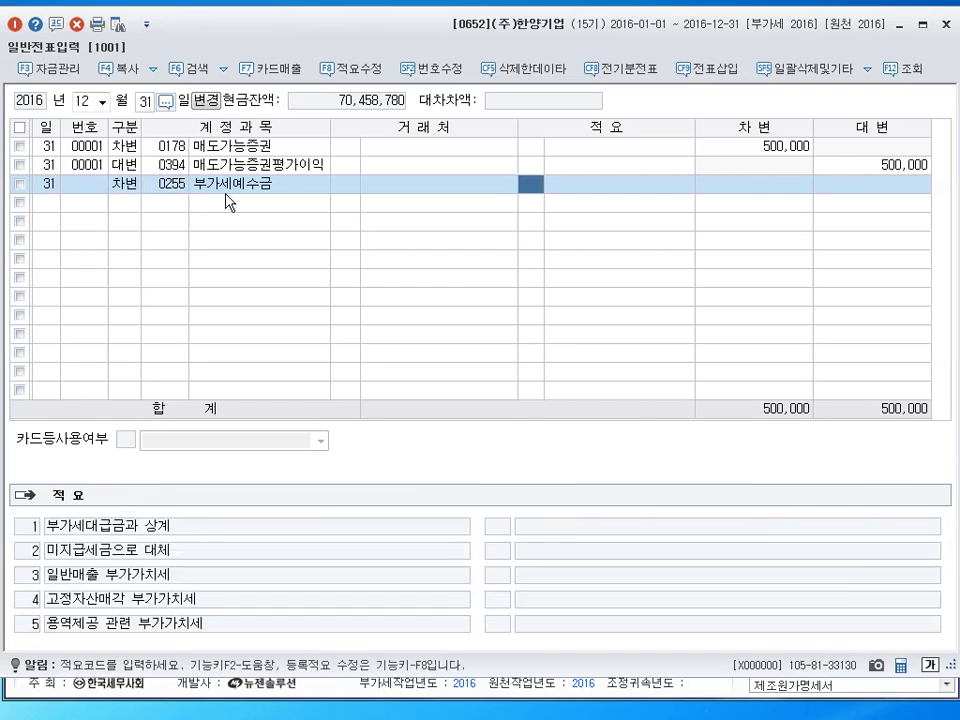
pyautogui.press('Return')
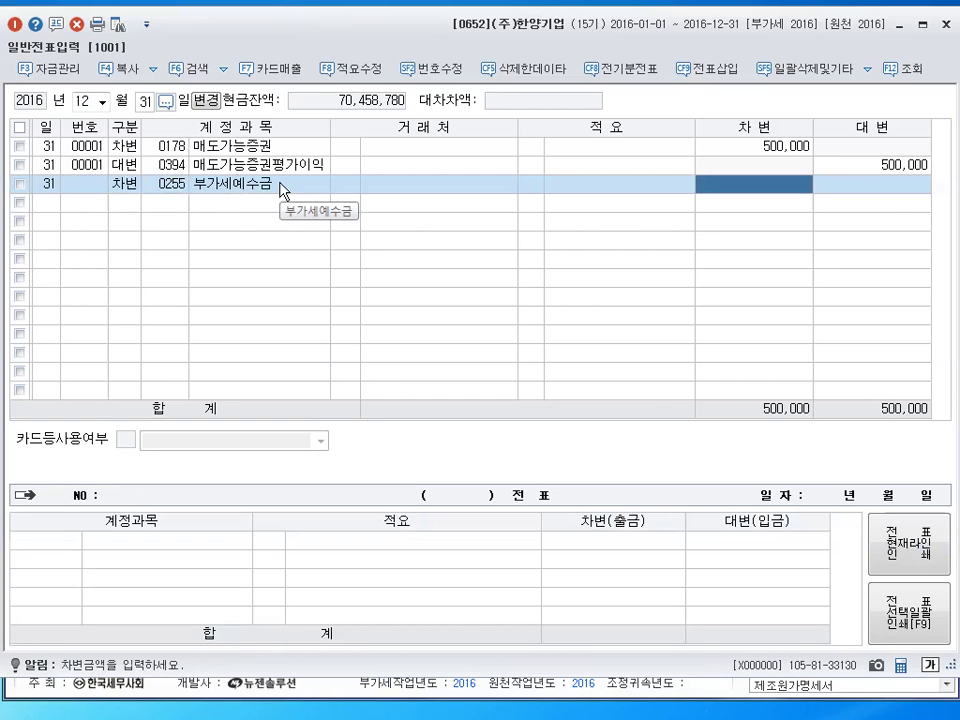
pyautogui.write('36,020,000')
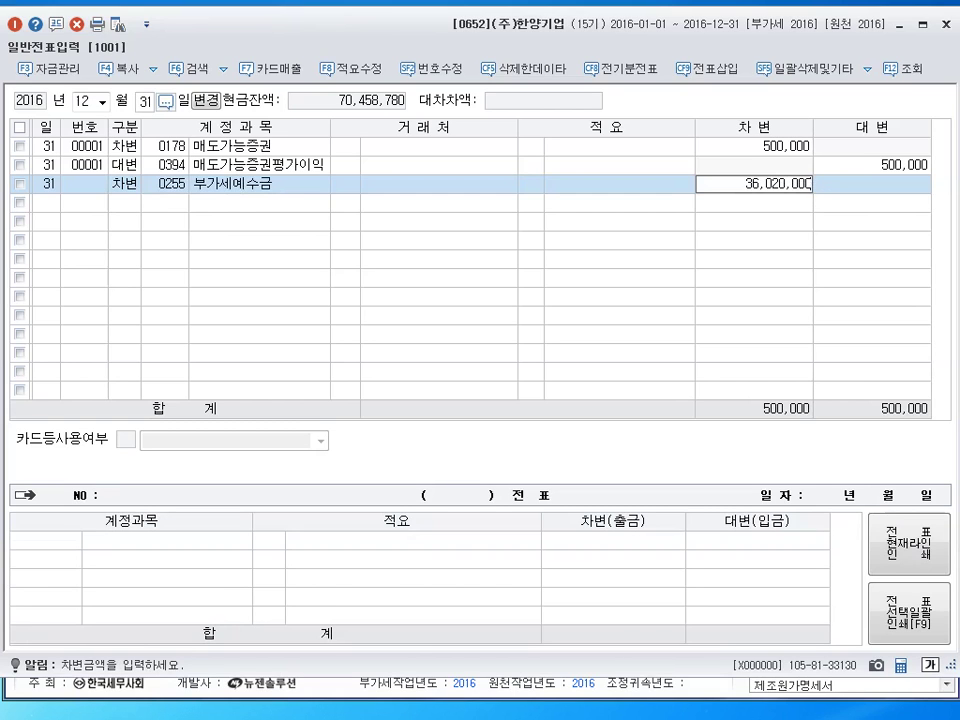
pyautogui.press('Return')
# Step: Add a credit line below the 부가세예수금 debit with the account 0135 부가세대급금
pyautogui.write('4')
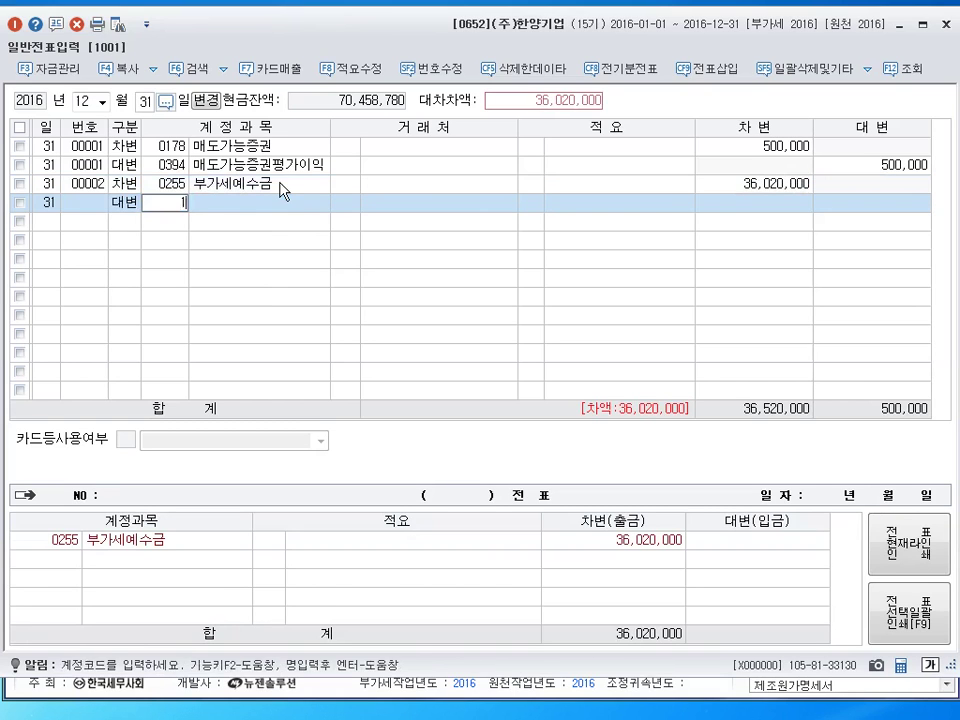
pyautogui.press('Return')
pyautogui.write('134')
pyautogui.press('Return')
pyautogui.press('BackSpace')
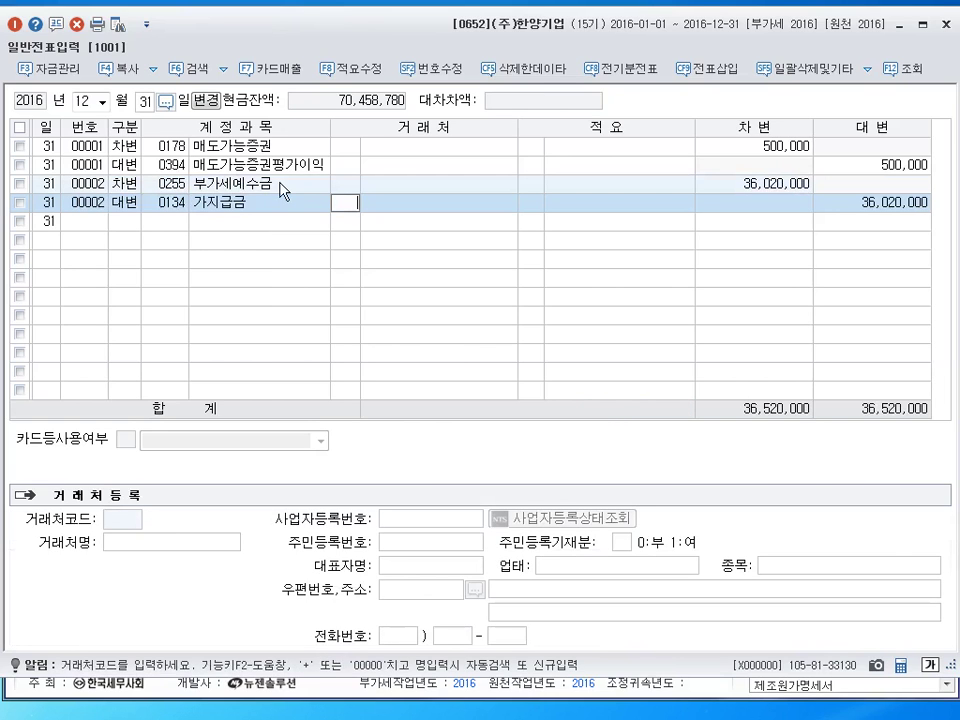
pyautogui.press('Left')
pyautogui.press('Left')
pyautogui.press('Right')
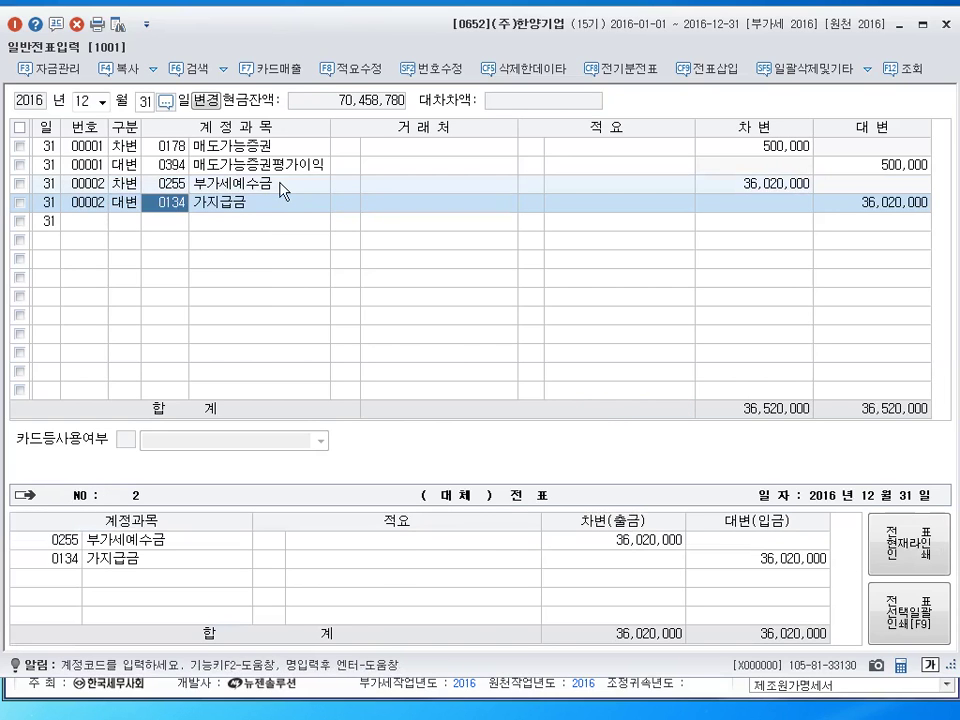
pyautogui.write('135')
pyautogui.press('Return')
pyautogui.press('Return')
pyautogui.press('Return')
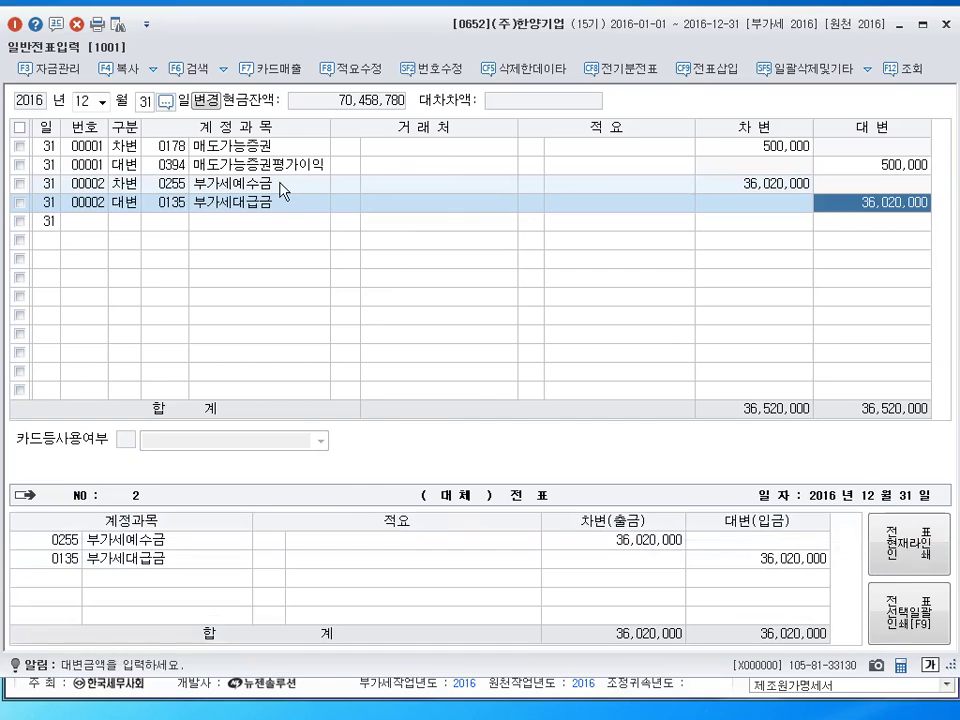
# Step: Set the credit amount of the 부가세대급금 line to 31,945,000
pyautogui.write('31,9')
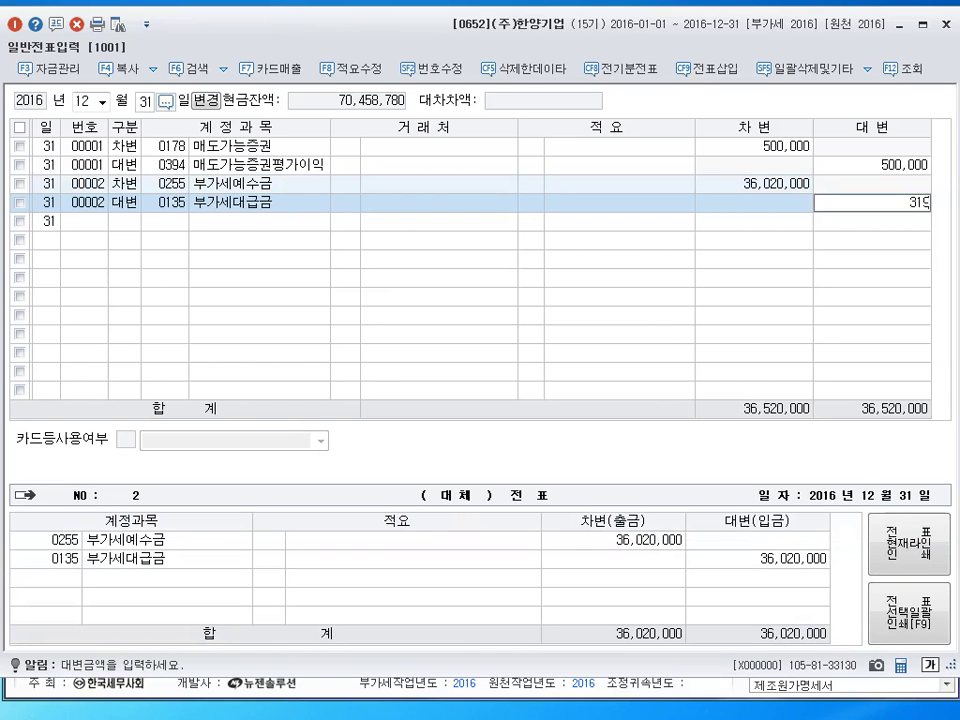
pyautogui.write('45,000')
pyautogui.press('Return')
# Step: Compare the 부가세예수금 debit amount with the 부가세대급금 credit amount in the second voucher
pyautogui.click(755, 188)
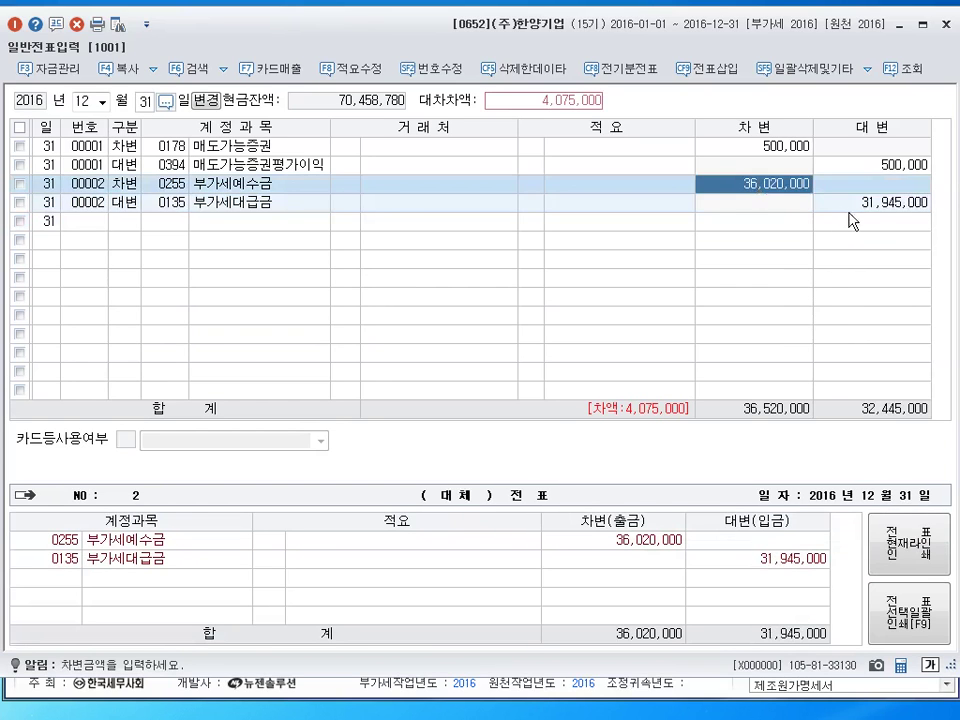
pyautogui.click(848, 210)
pyautogui.press('Return')
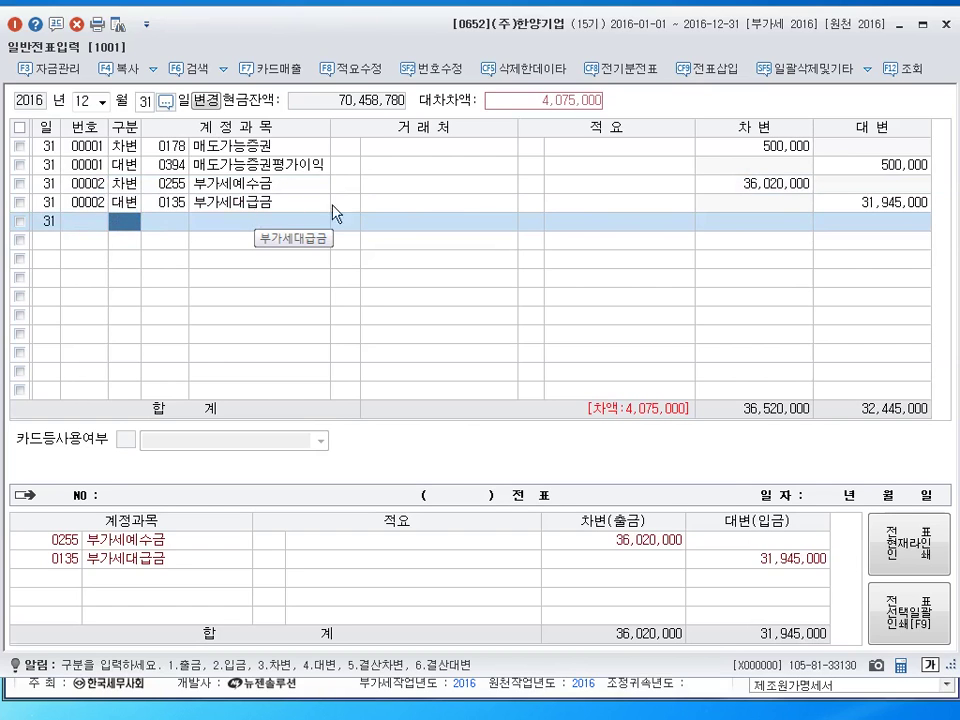
pyautogui.click(790, 186)
pyautogui.click(830, 203)
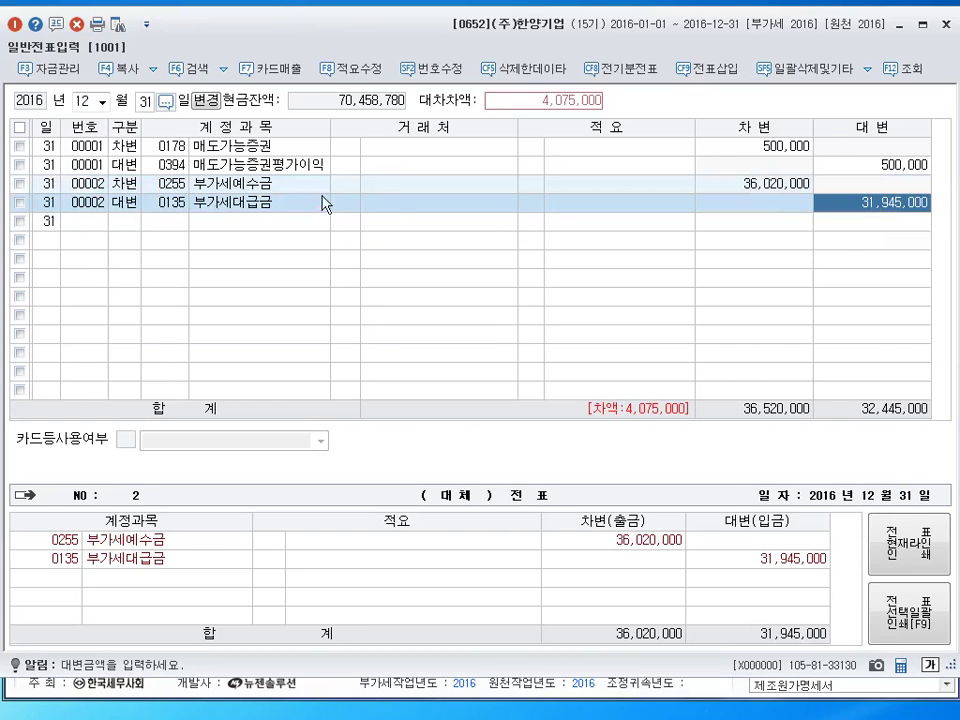
pyautogui.click(296, 206)
pyautogui.click(779, 188)
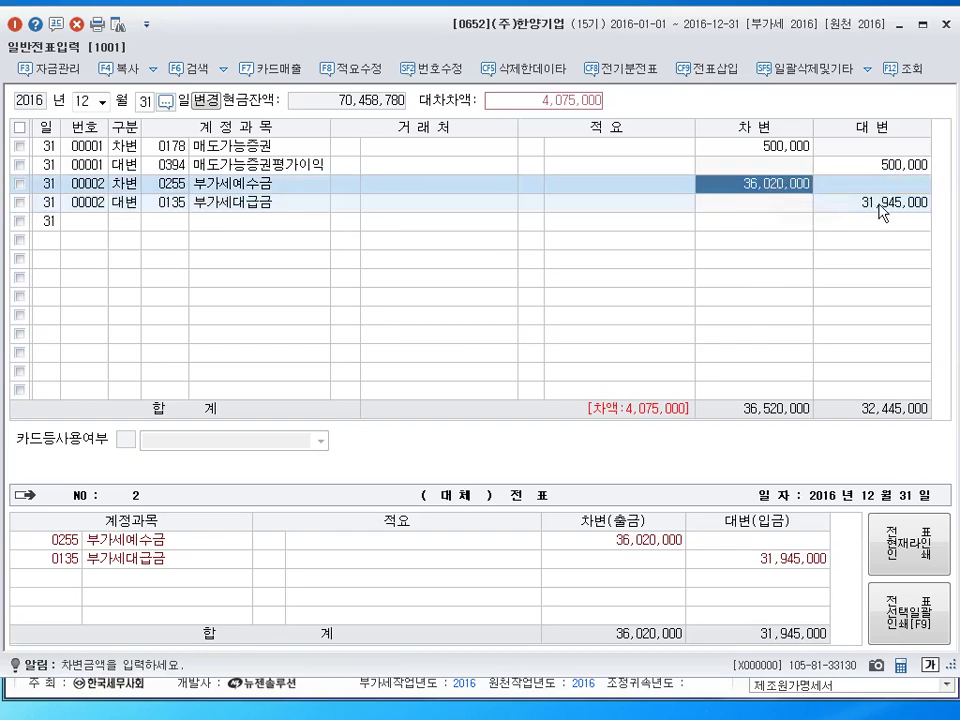
pyautogui.click(821, 205)
pyautogui.click(767, 188)
pyautogui.click(821, 205)
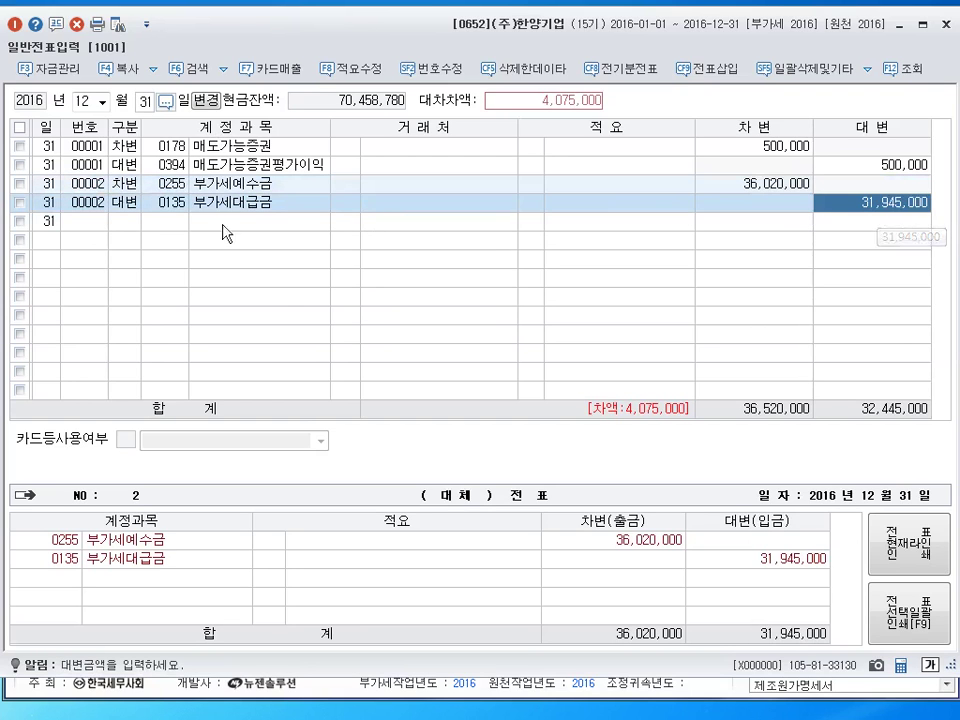
# Step: Add a credit line for 0930 잡이익 to the second voucher and set its amount to 10,000
pyautogui.click(132, 222)
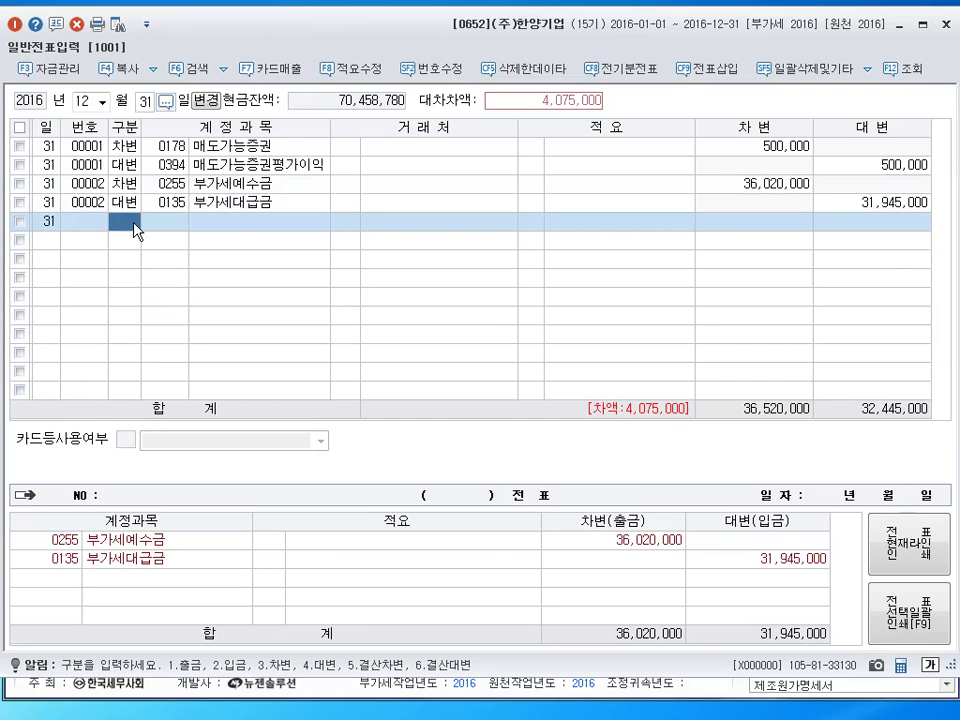
pyautogui.write('4')
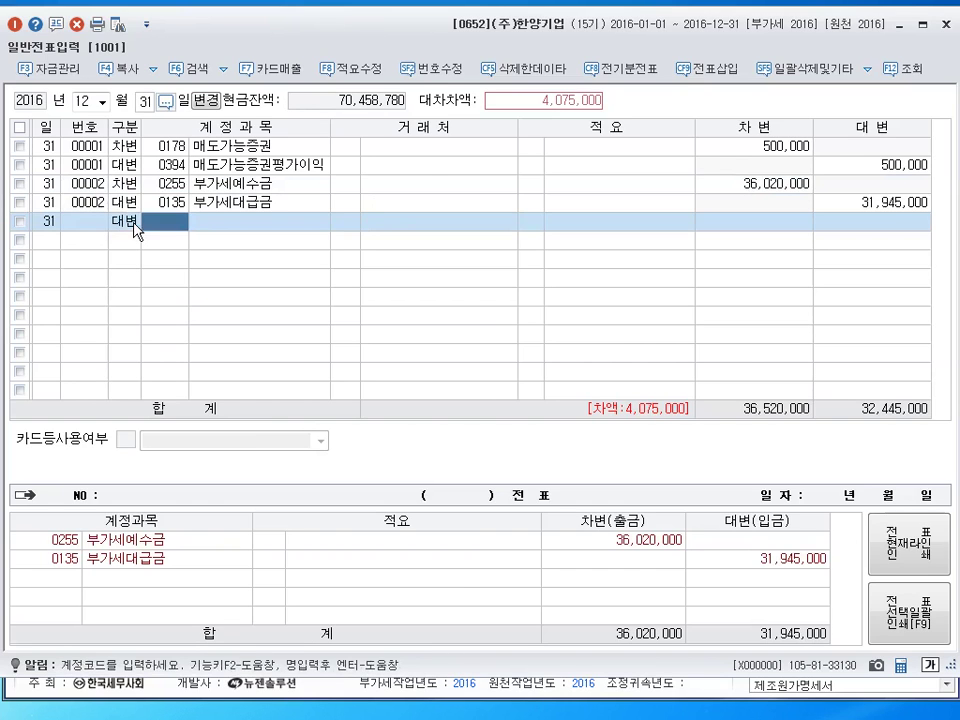
pyautogui.write('930')
pyautogui.press('Return')
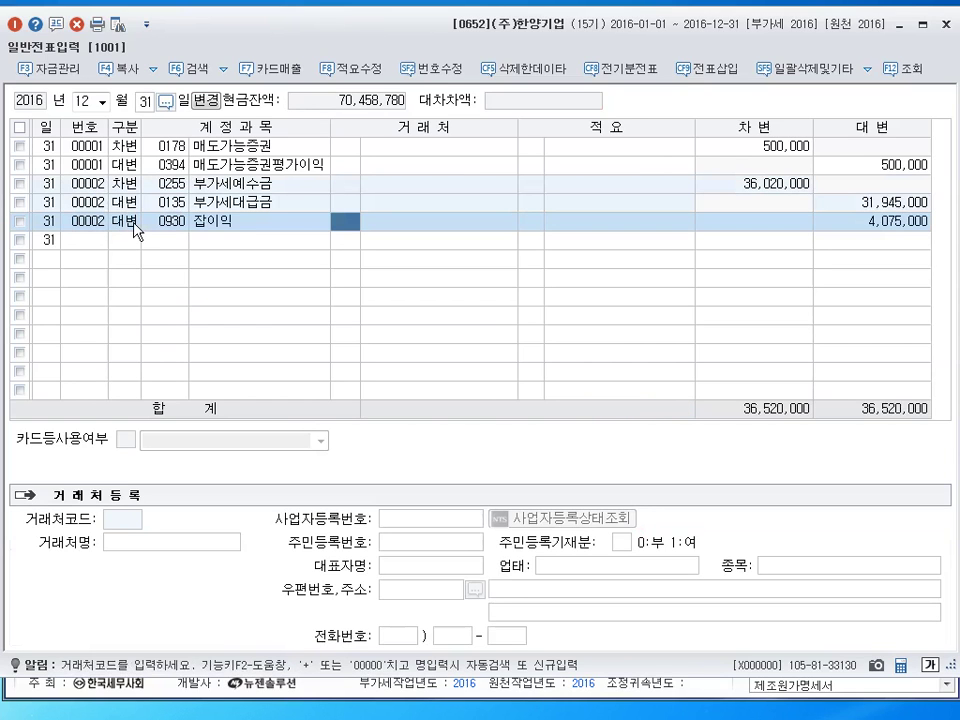
pyautogui.press('Return')
pyautogui.press('Return')
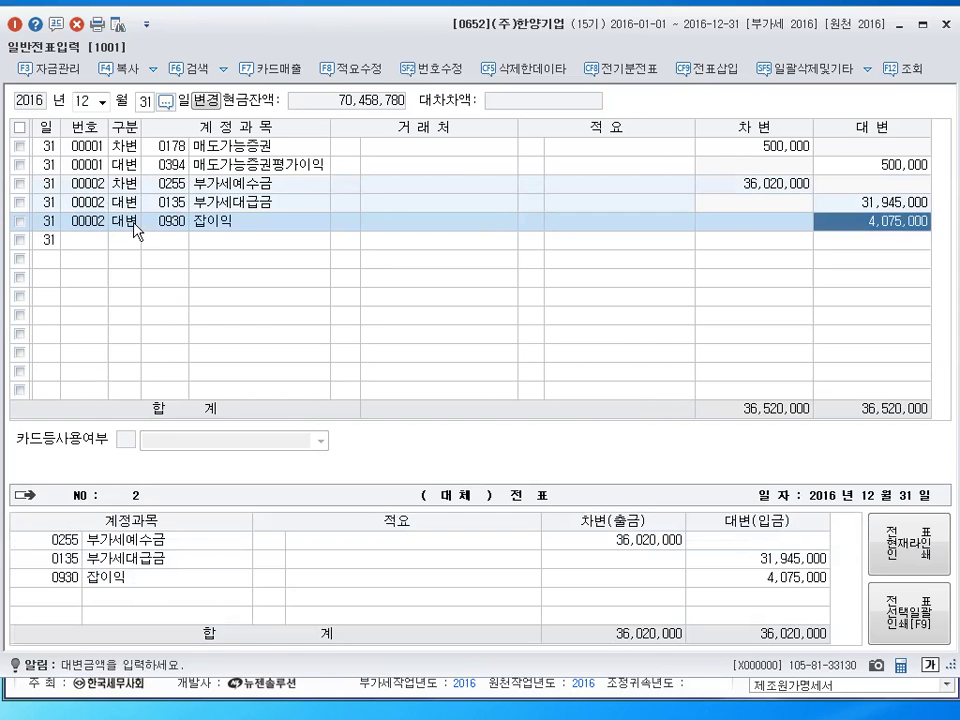
pyautogui.write('10000')
pyautogui.press('Return')
# Step: Credit the remaining 4,065,000 of the second voucher to 0261 미지급세금
pyautogui.write('4')
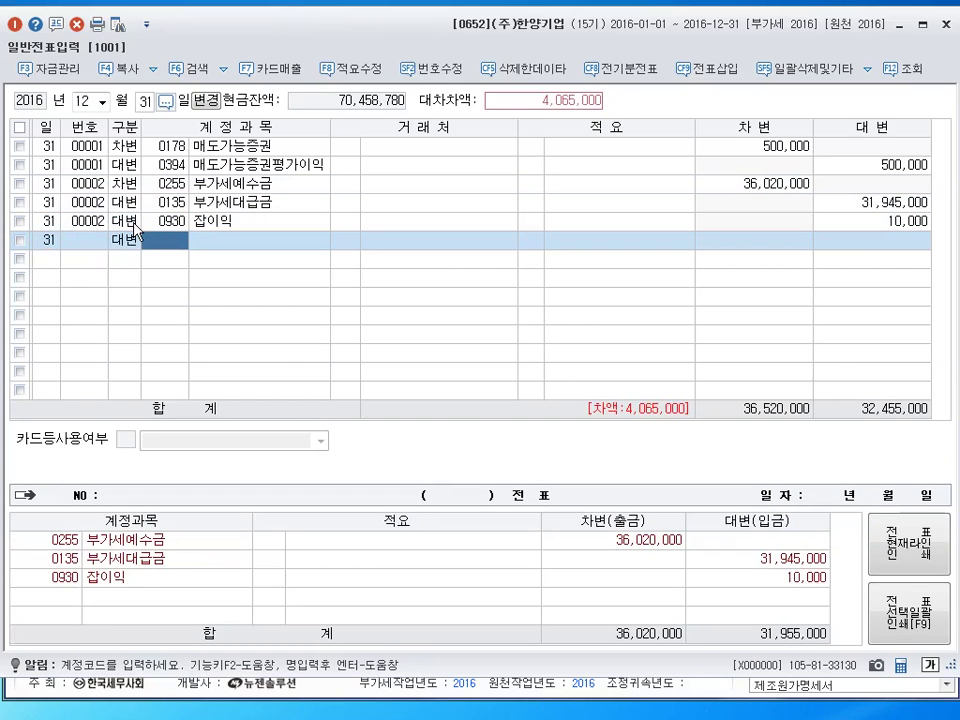
pyautogui.write('261')
pyautogui.press('Return')
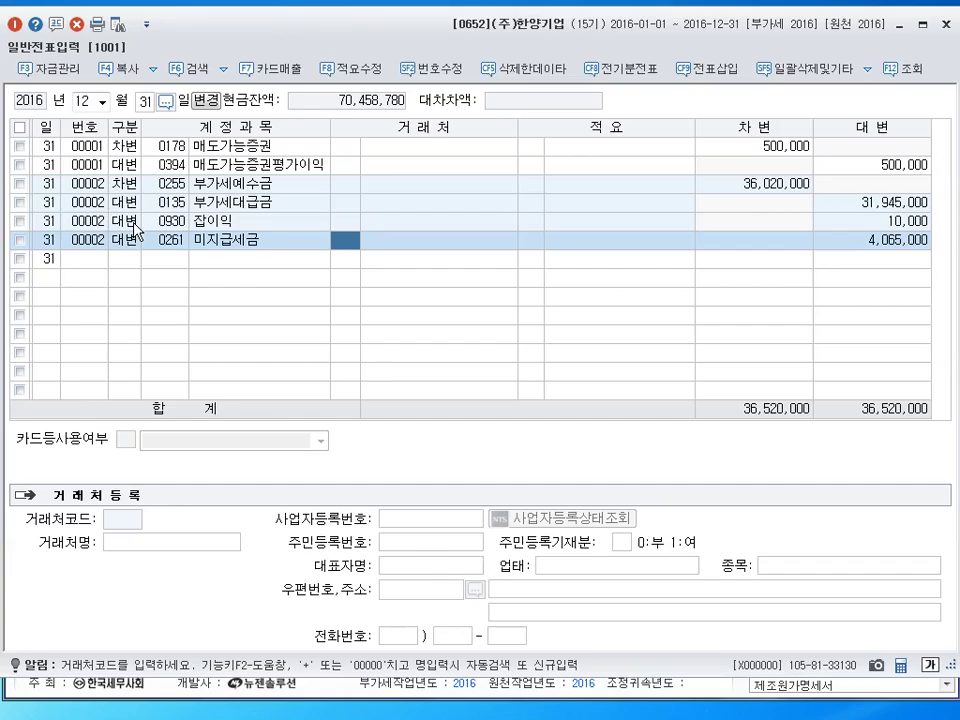
# Step: Switch to the exam document and find closing adjustment item 3 about the prepaid factory rent (선급임차료)
pyautogui.hotkey('alt', 'Tab')
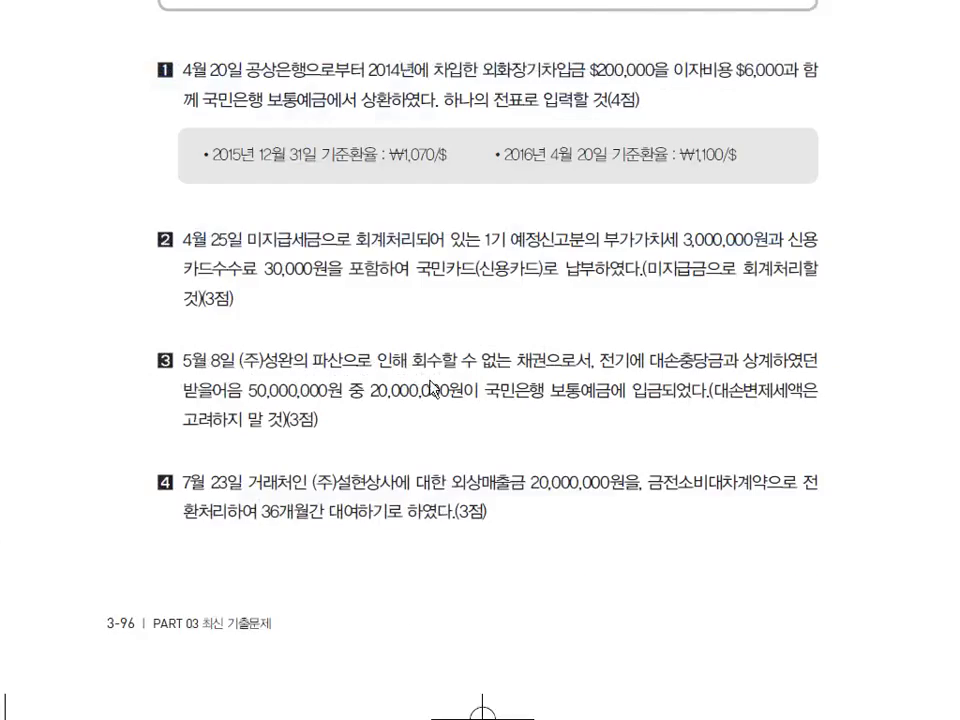
pyautogui.scroll(-10, 436, 388)
pyautogui.scroll(-5, 436, 388)
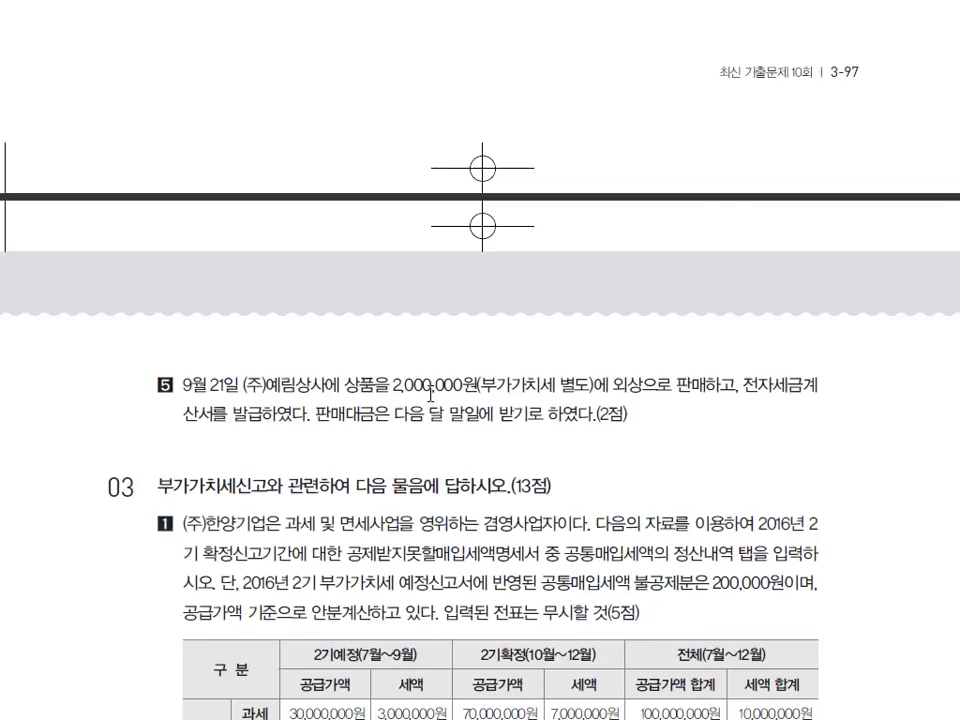
pyautogui.scroll(-8, 436, 395)
pyautogui.scroll(-10, 436, 408)
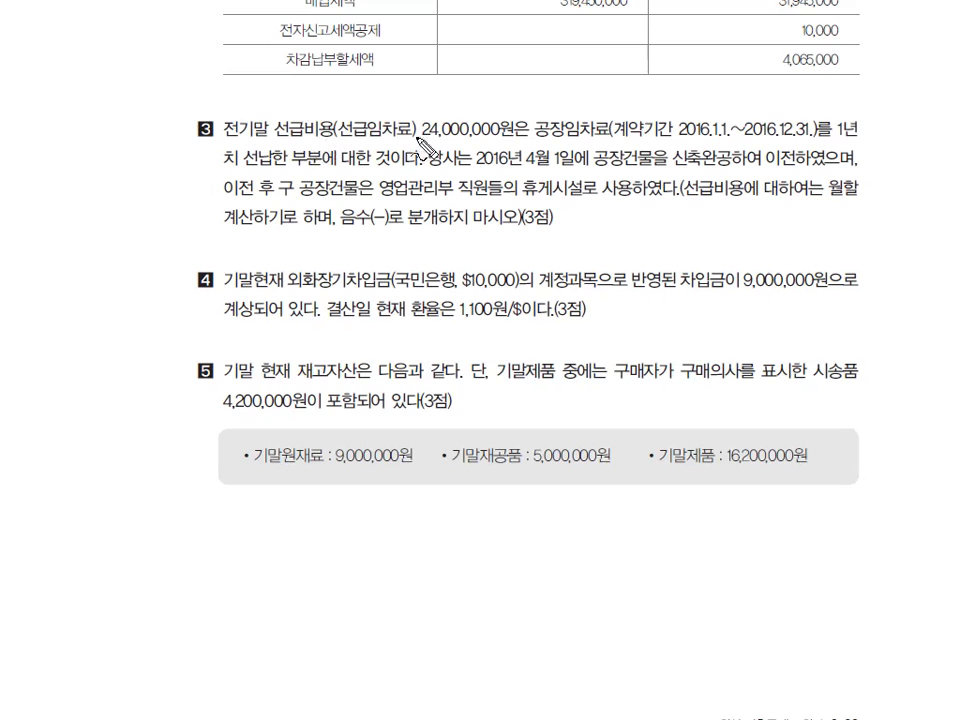
# Step: Mark 24,000,000원 and 월할 계산하기 in item 3 with red underlines and handwrite the credit entry 선급비용 24,000,000 beneath the item
pyautogui.moveTo(422, 146); pyautogui.dragTo(500, 143)
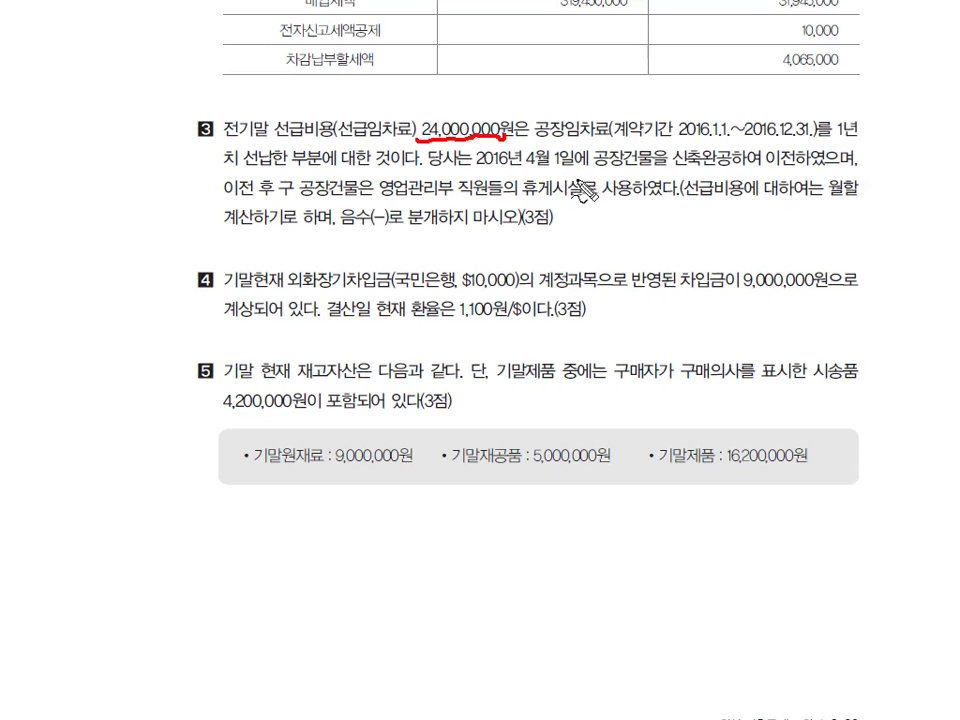
pyautogui.moveTo(557, 222); pyautogui.dragTo(543, 284)
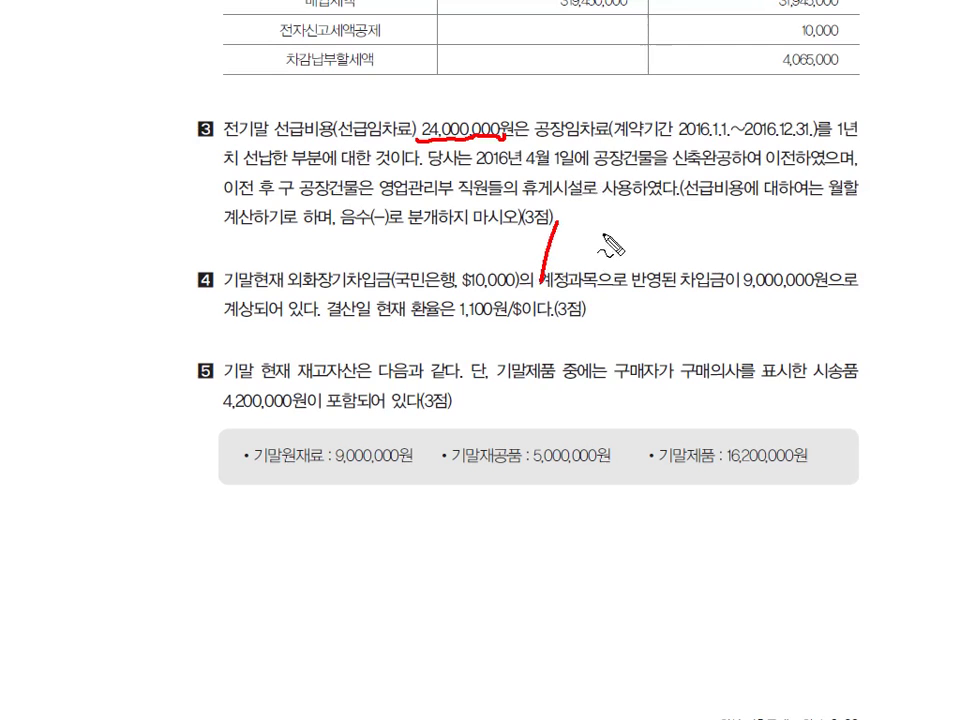
pyautogui.moveTo(592, 230)
pyautogui.mouseDown()
pyautogui.moveTo(590, 246)
pyautogui.moveTo(606, 244)
pyautogui.moveTo(628, 261)
pyautogui.moveTo(664, 236)
pyautogui.moveTo(672, 264)
pyautogui.mouseUp()
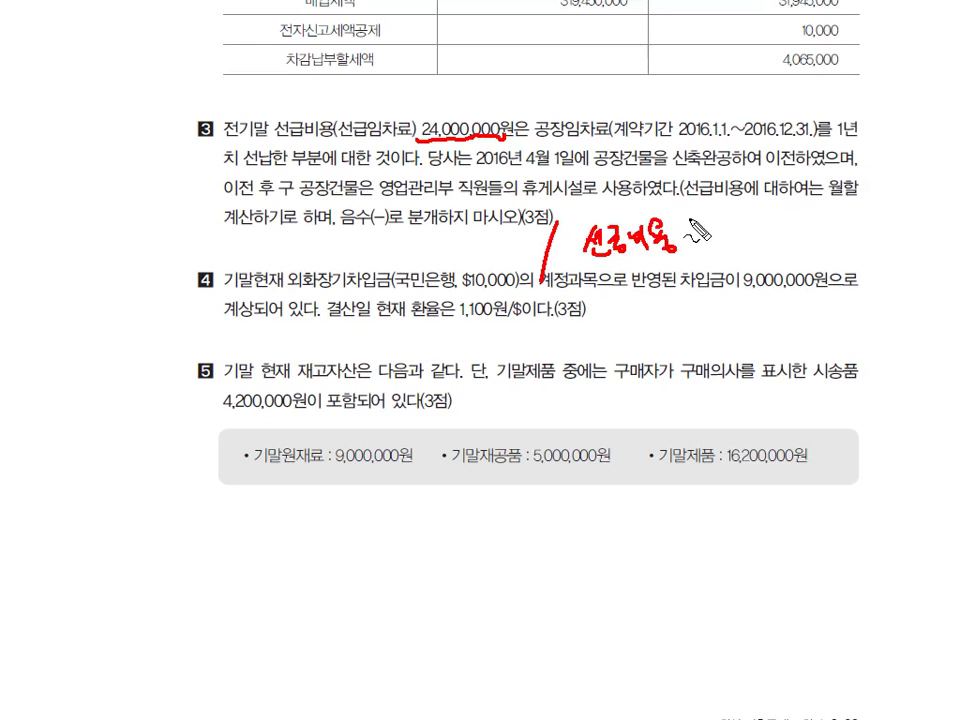
pyautogui.moveTo(716, 228)
pyautogui.mouseDown()
pyautogui.moveTo(728, 222)
pyautogui.moveTo(716, 244)
pyautogui.moveTo(748, 245)
pyautogui.moveTo(826, 228)
pyautogui.moveTo(716, 238)
pyautogui.mouseUp()
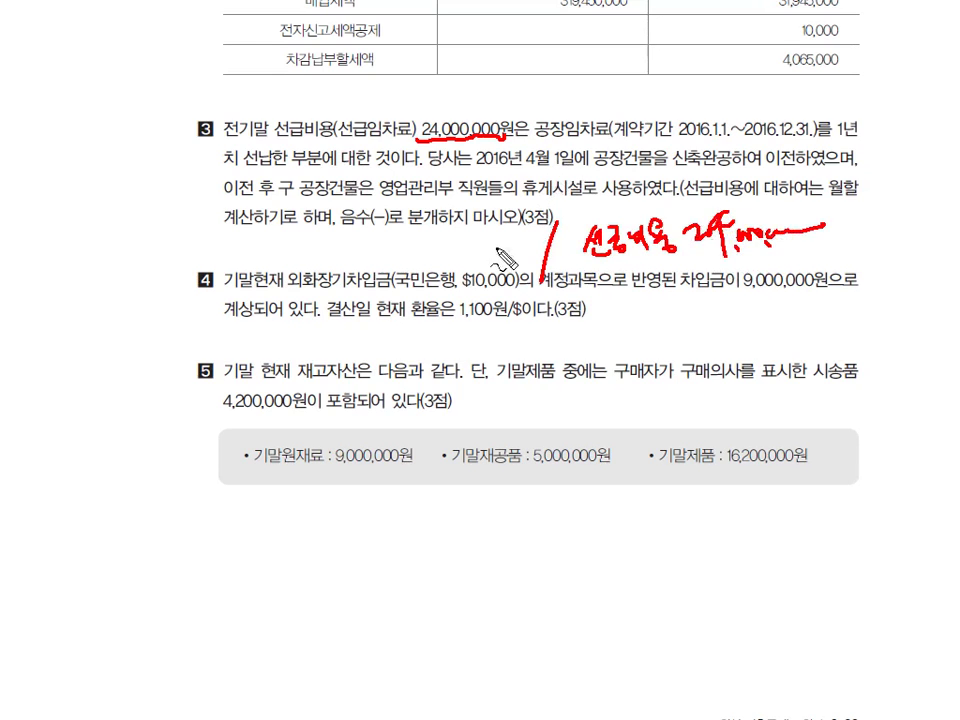
pyautogui.moveTo(858, 200); pyautogui.dragTo(828, 200)
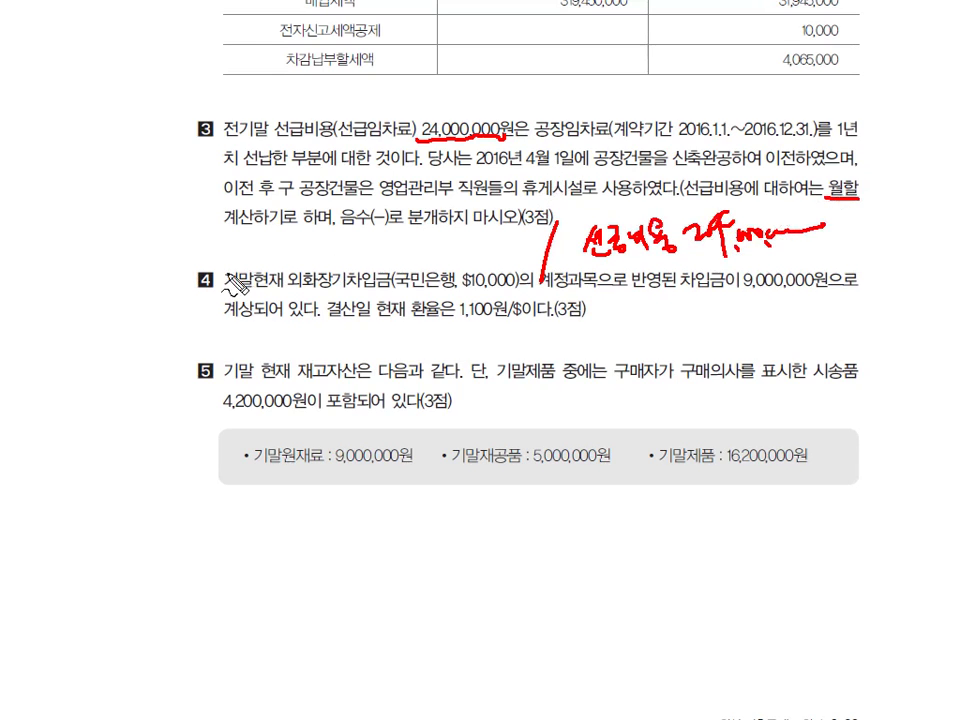
pyautogui.moveTo(243, 226); pyautogui.dragTo(287, 227)
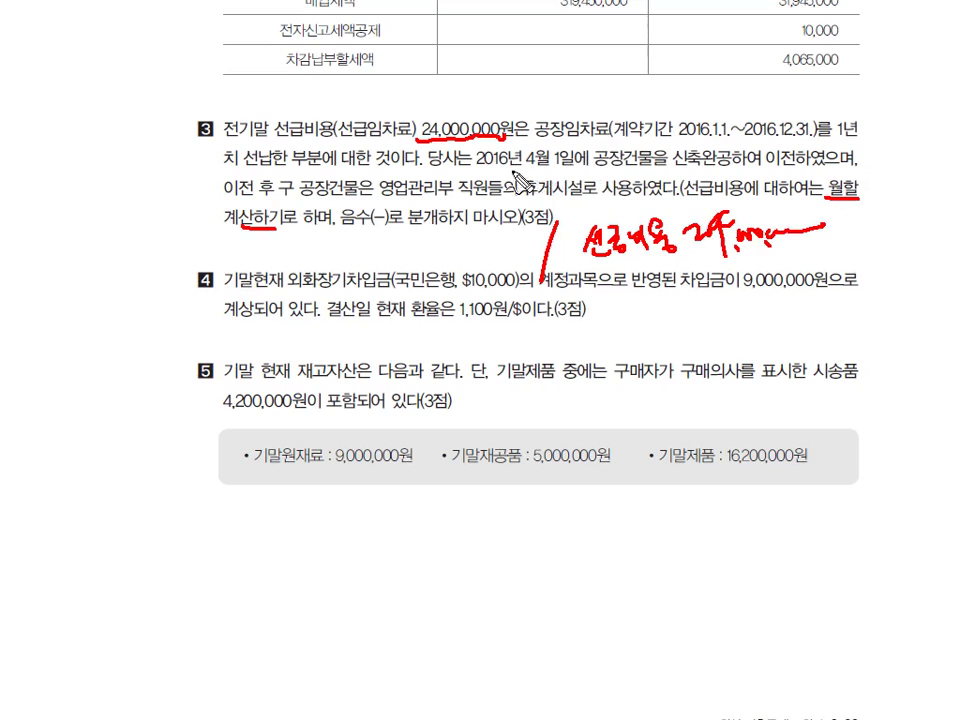